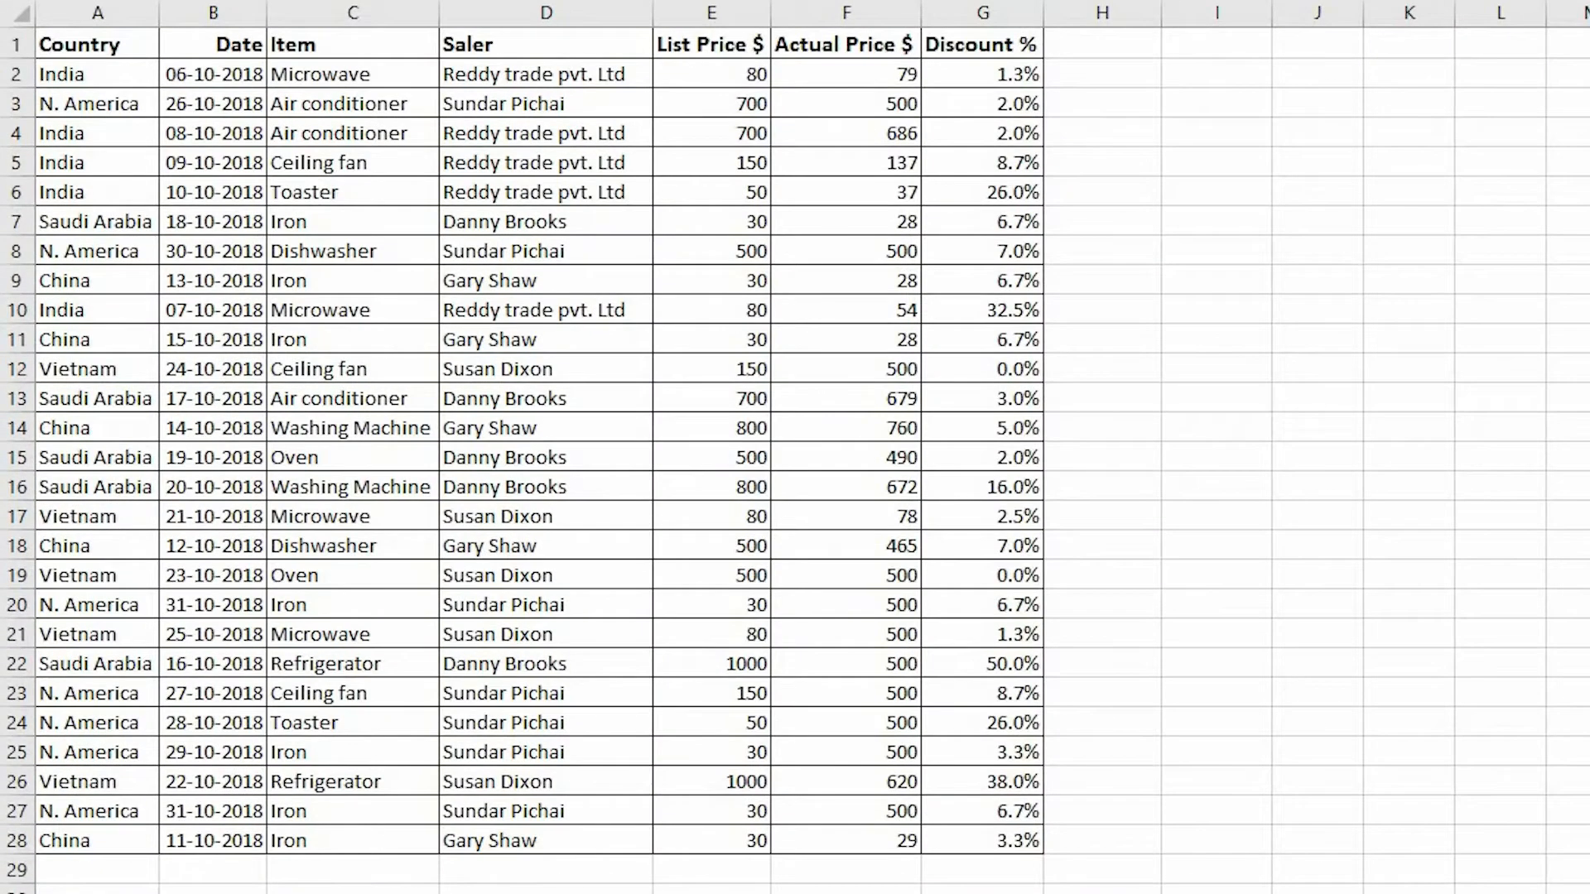
# Examine the Item, Saler, List Price $ and Country columns of the sales data as grouping candidates for summaries.
pyautogui.click(228, 890)
pyautogui.click(222, 729)
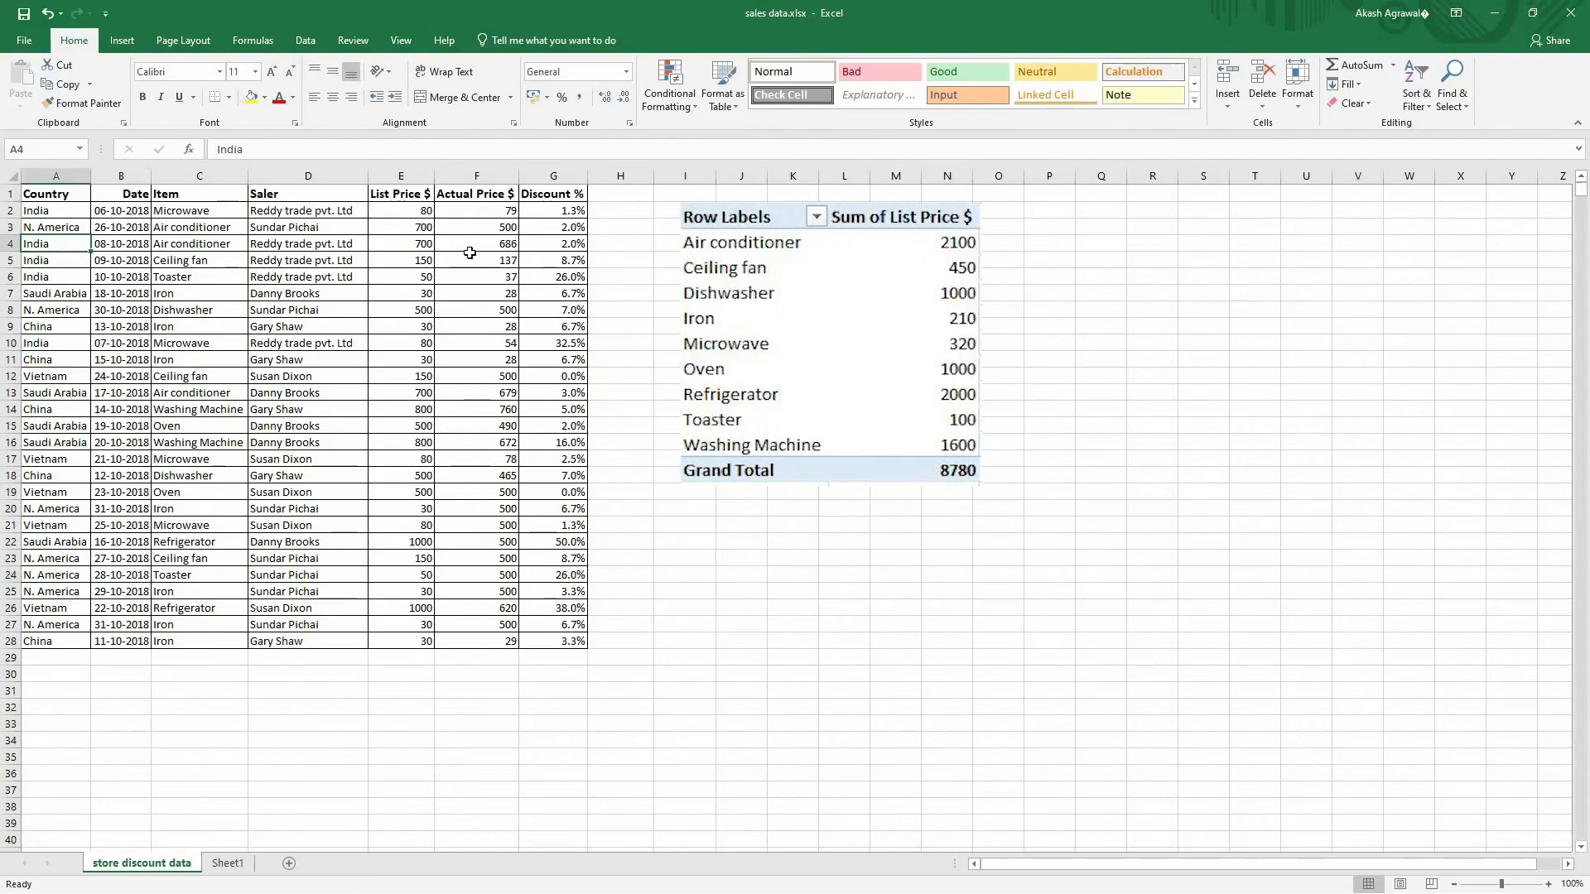
pyautogui.click(470, 255)
pyautogui.click(419, 256)
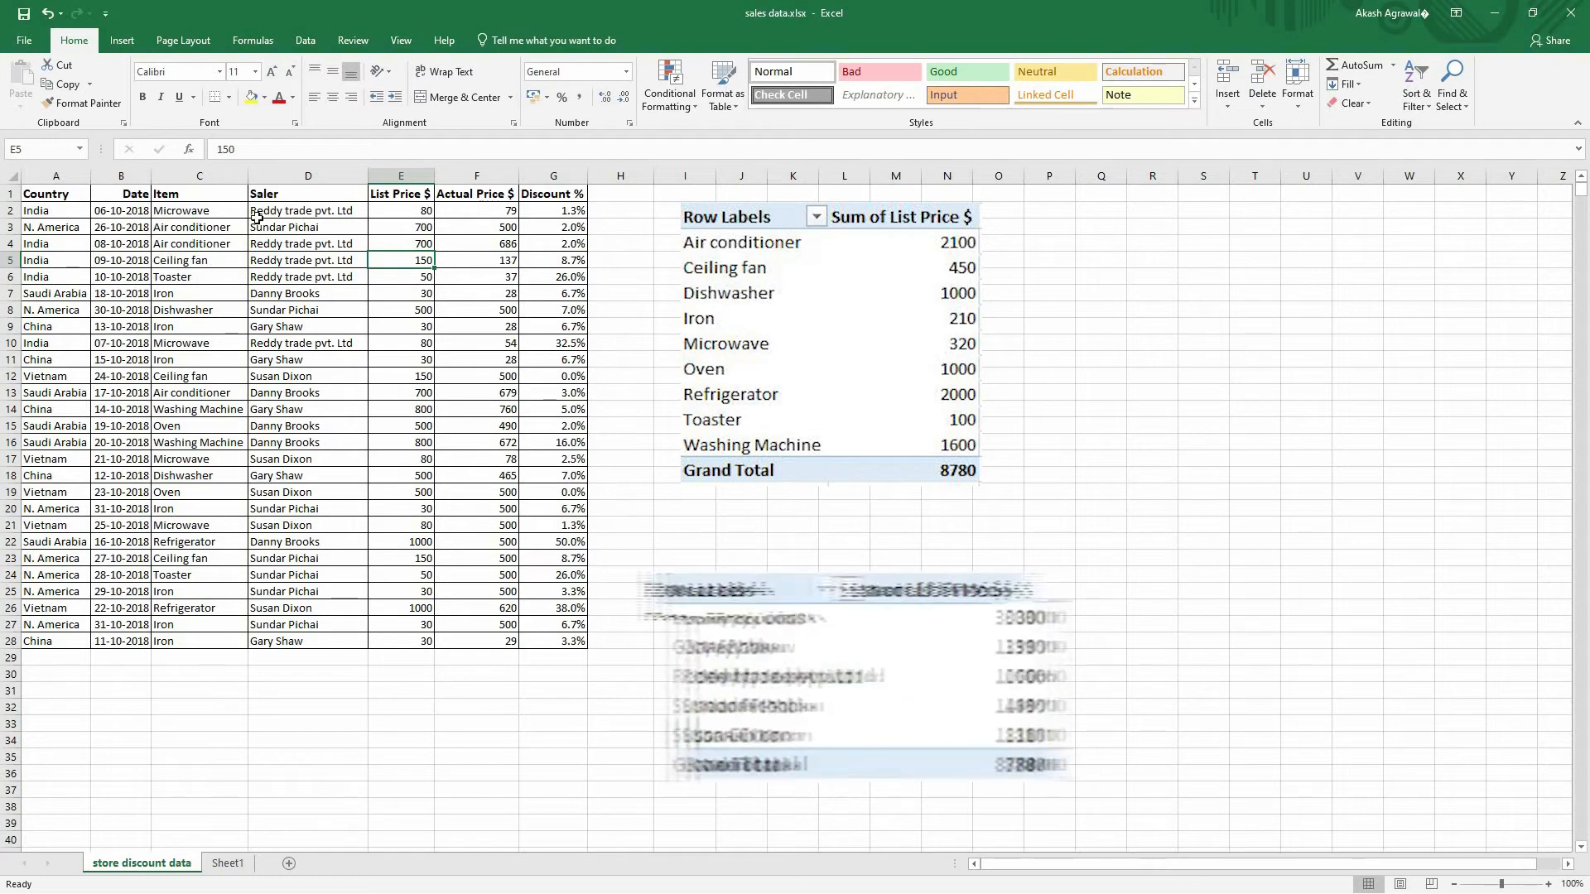
pyautogui.moveTo(302, 228); pyautogui.dragTo(365, 512)
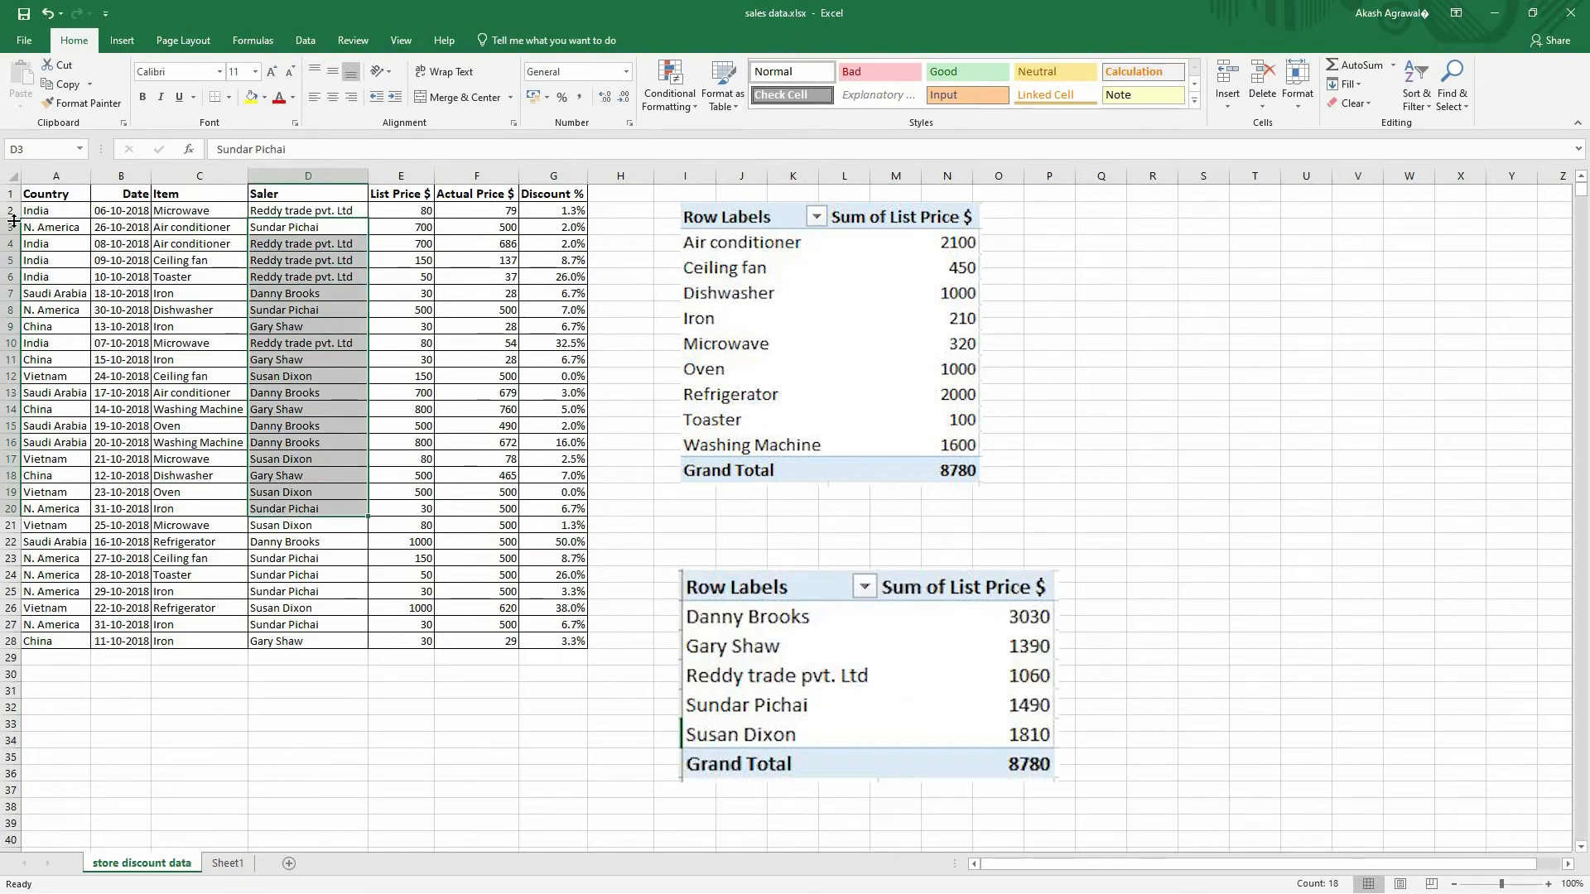
pyautogui.moveTo(54, 215); pyautogui.dragTo(58, 560)
pyautogui.moveTo(58, 559); pyautogui.dragTo(58, 574)
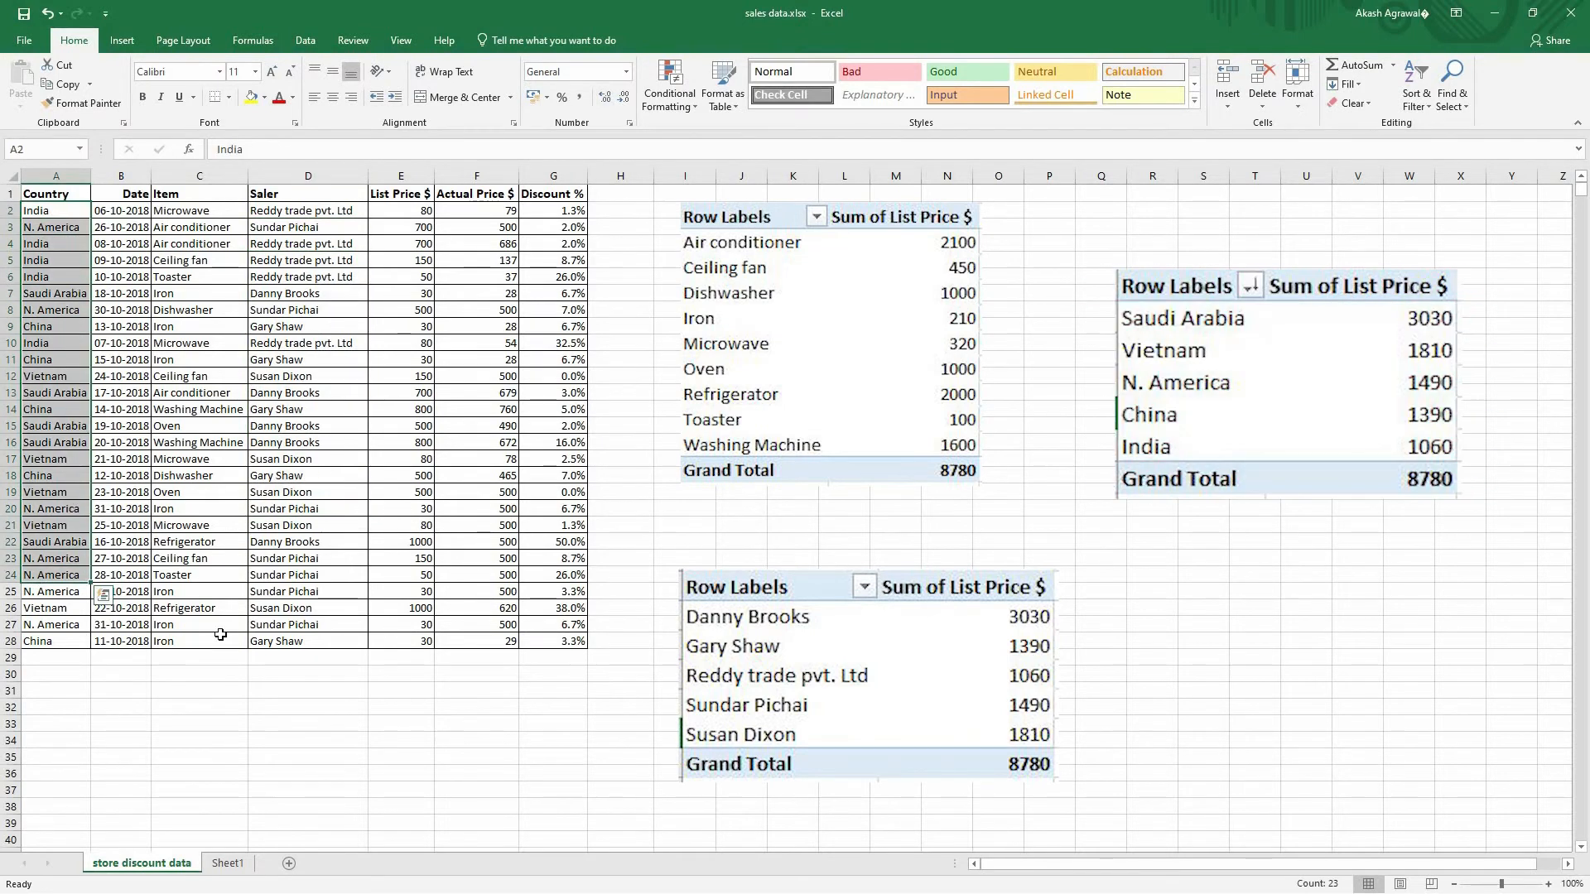
pyautogui.click(211, 643)
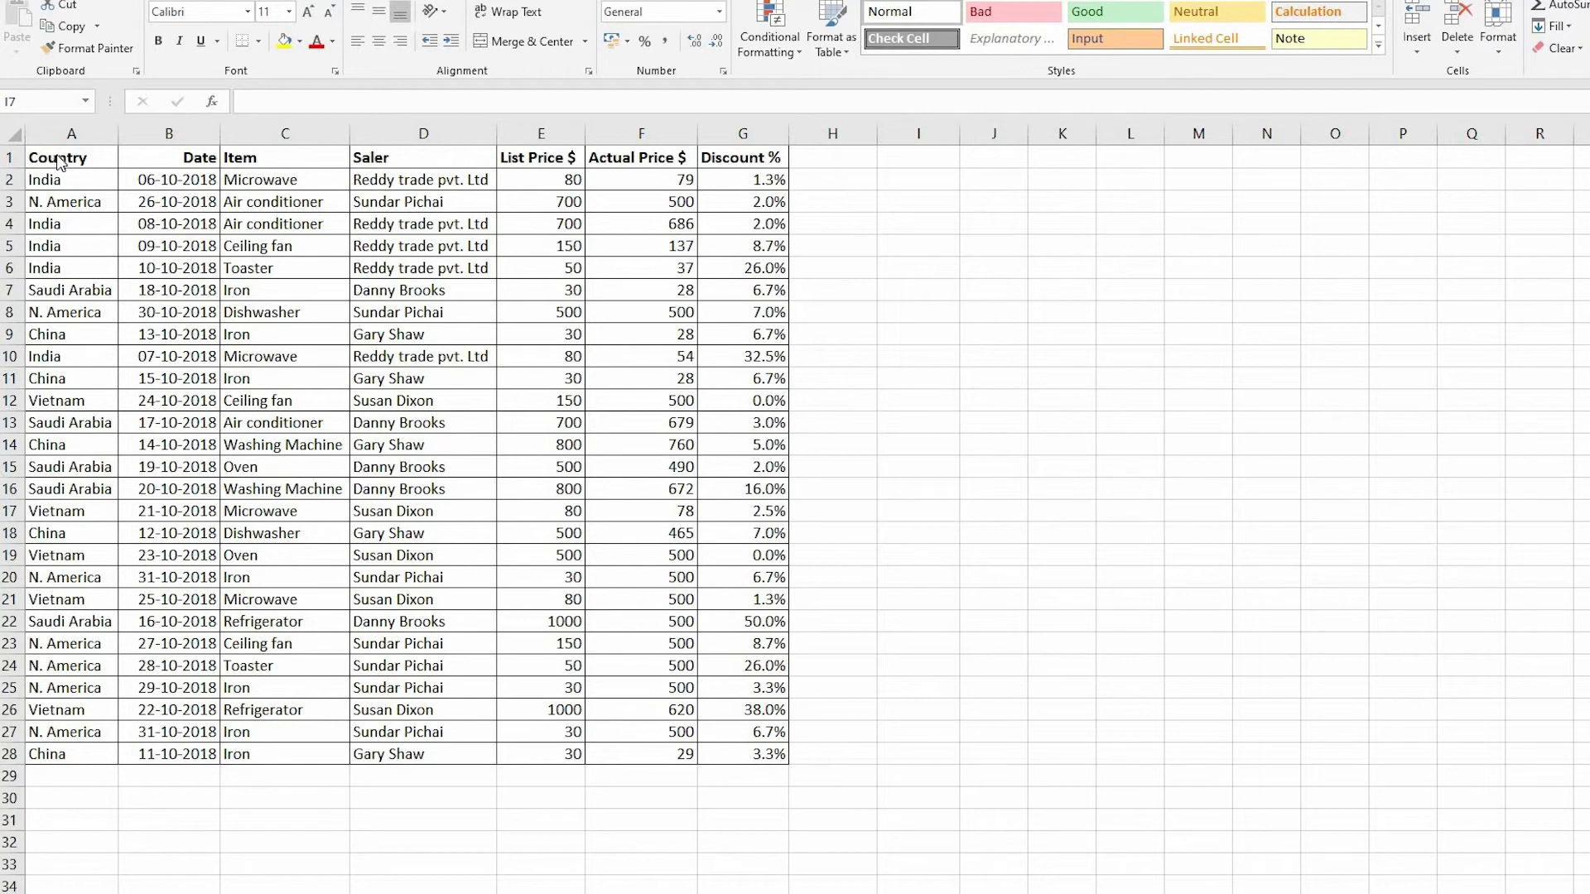
# Check the sales data's header row and records for complete headers, empty rows or columns, and total rows.
pyautogui.click(334, 493)
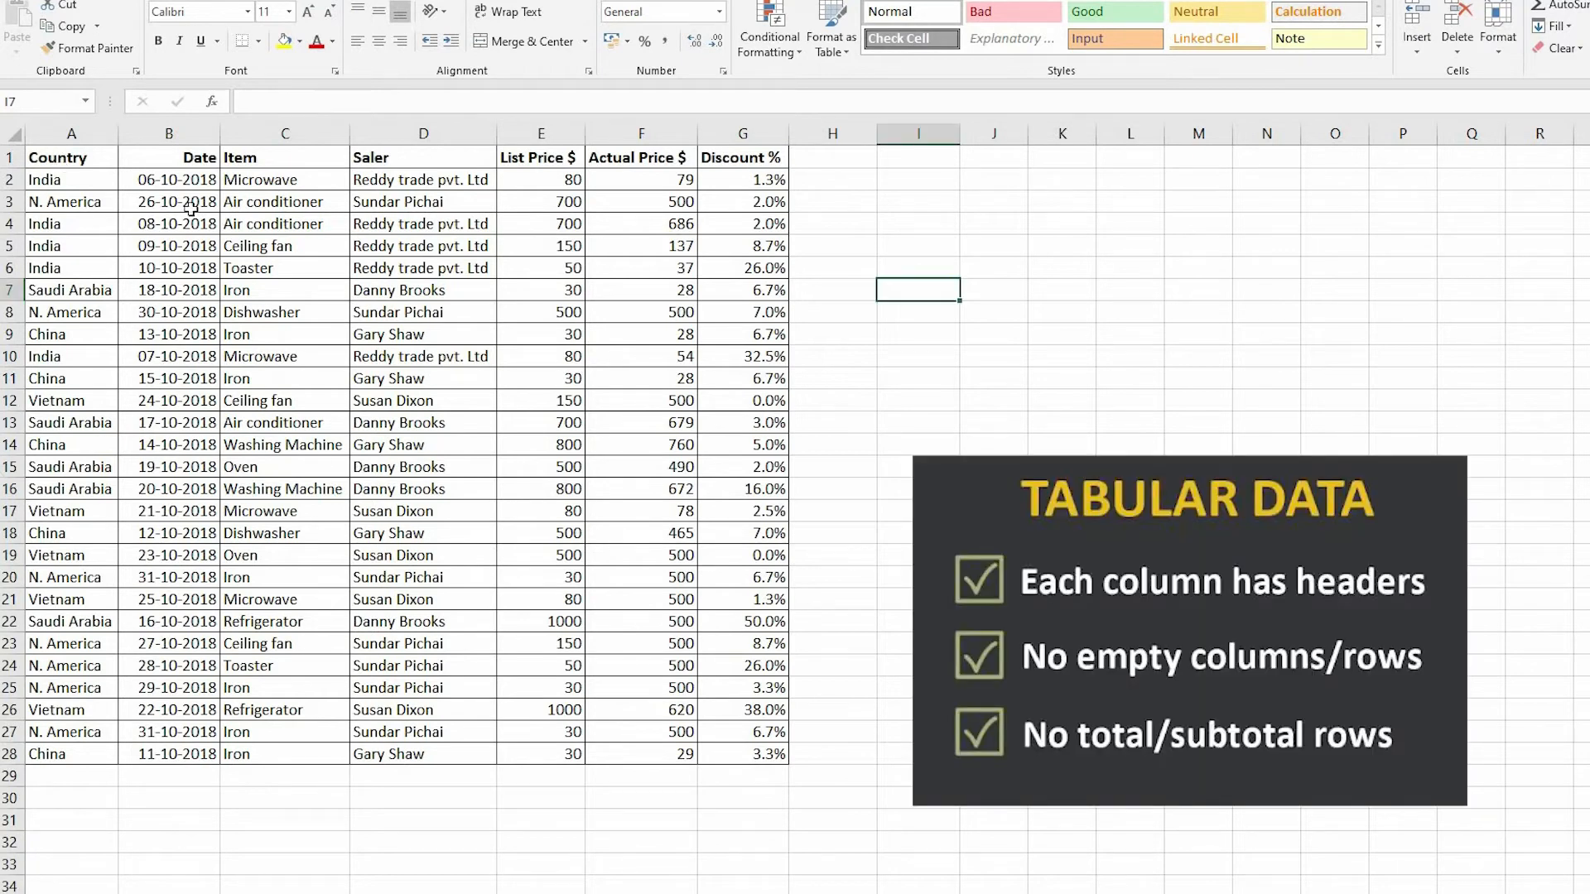
pyautogui.moveTo(103, 163); pyautogui.dragTo(736, 162)
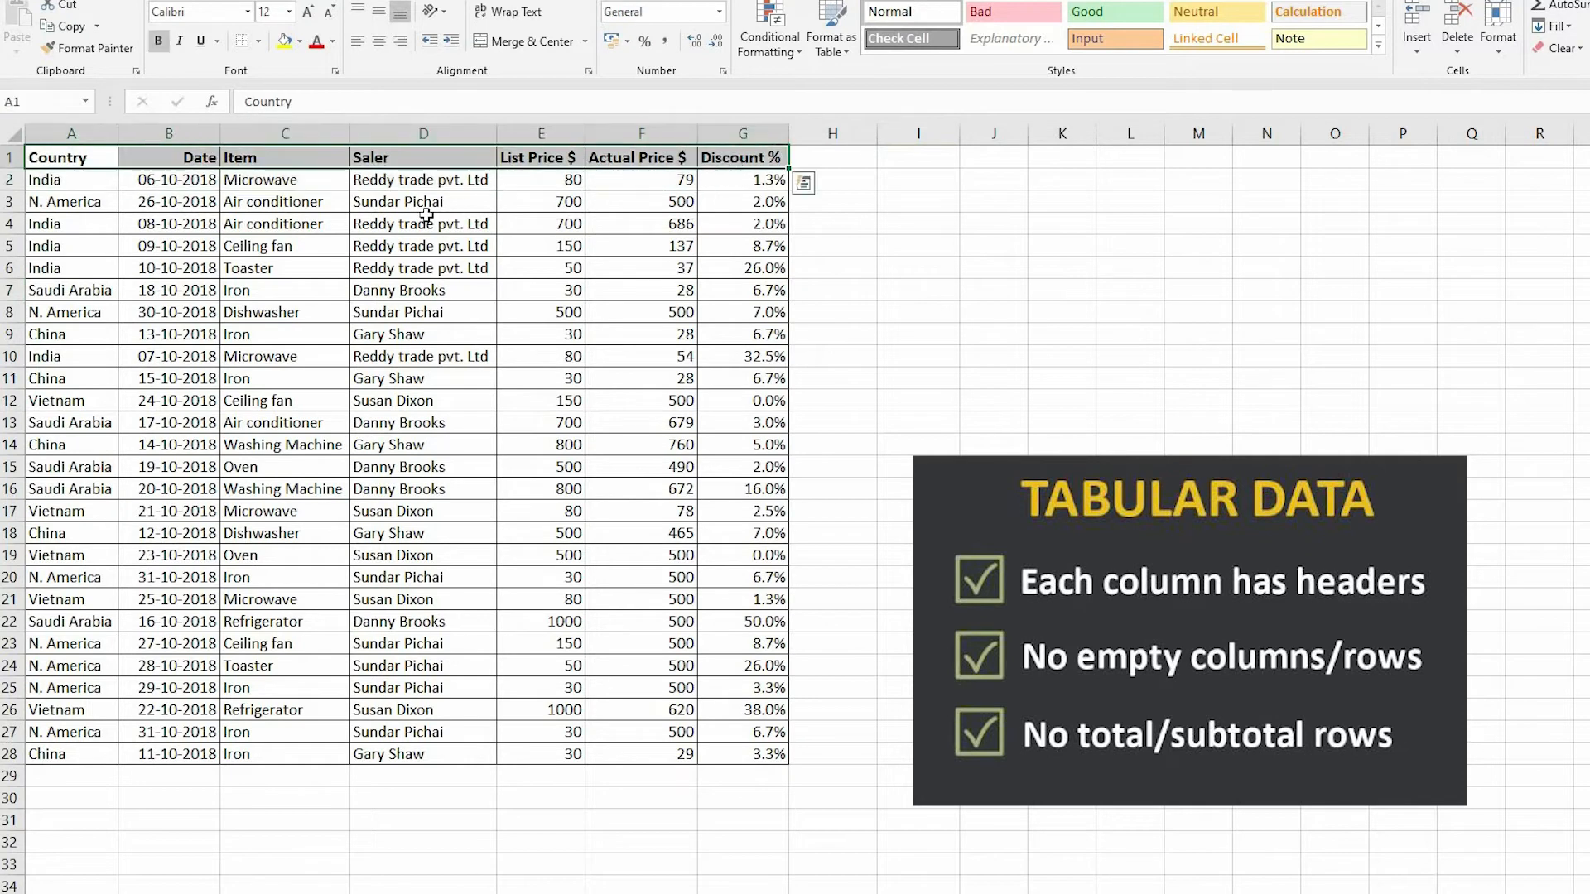
pyautogui.moveTo(115, 203); pyautogui.dragTo(640, 721)
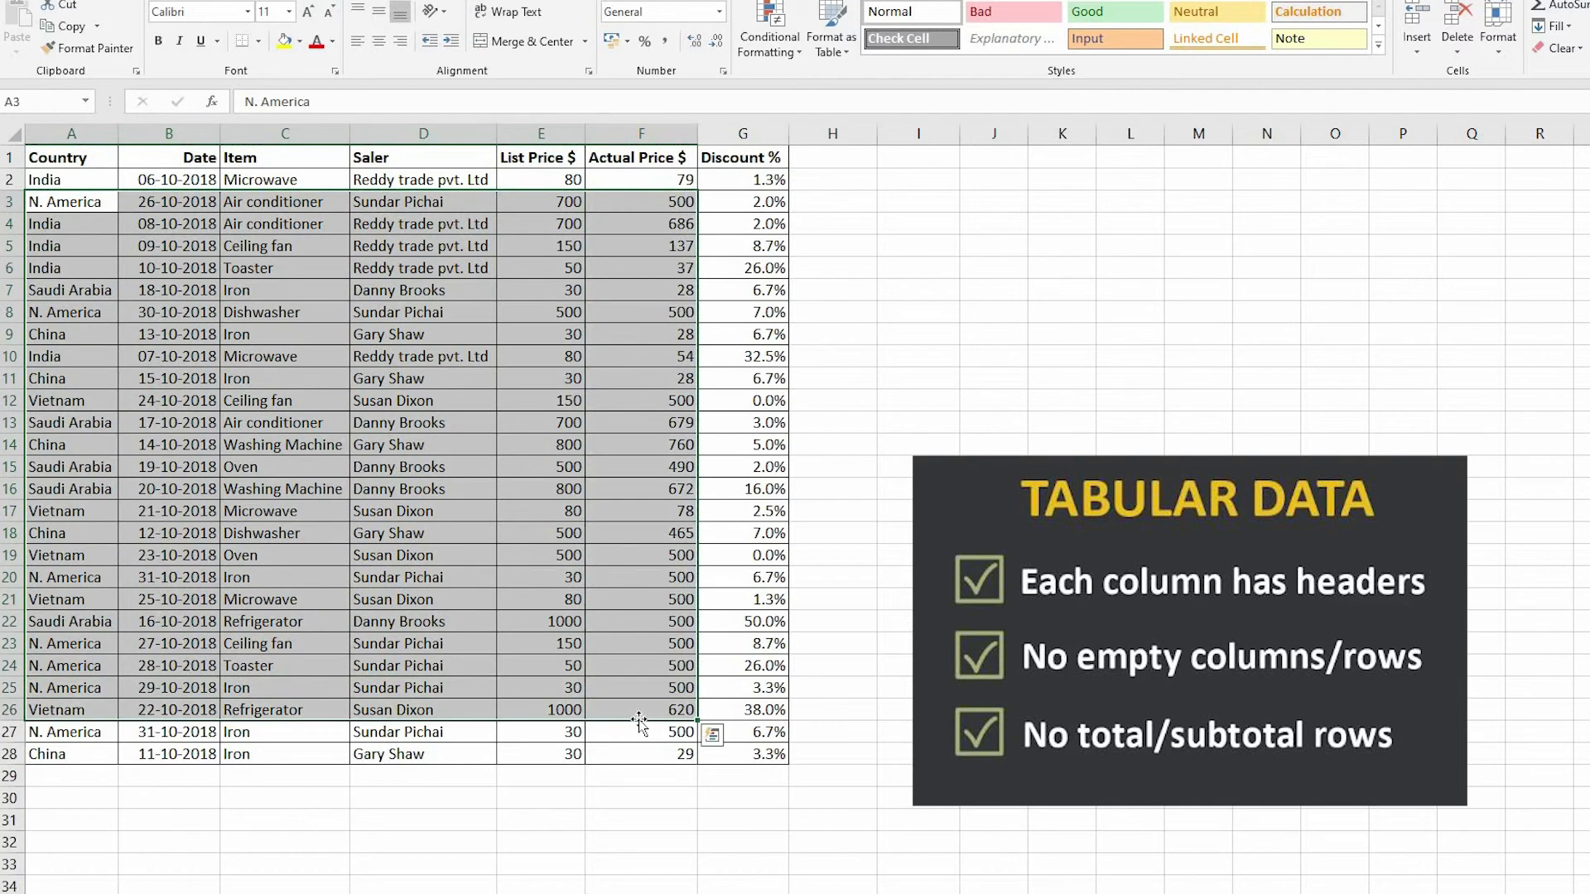
pyautogui.click(371, 454)
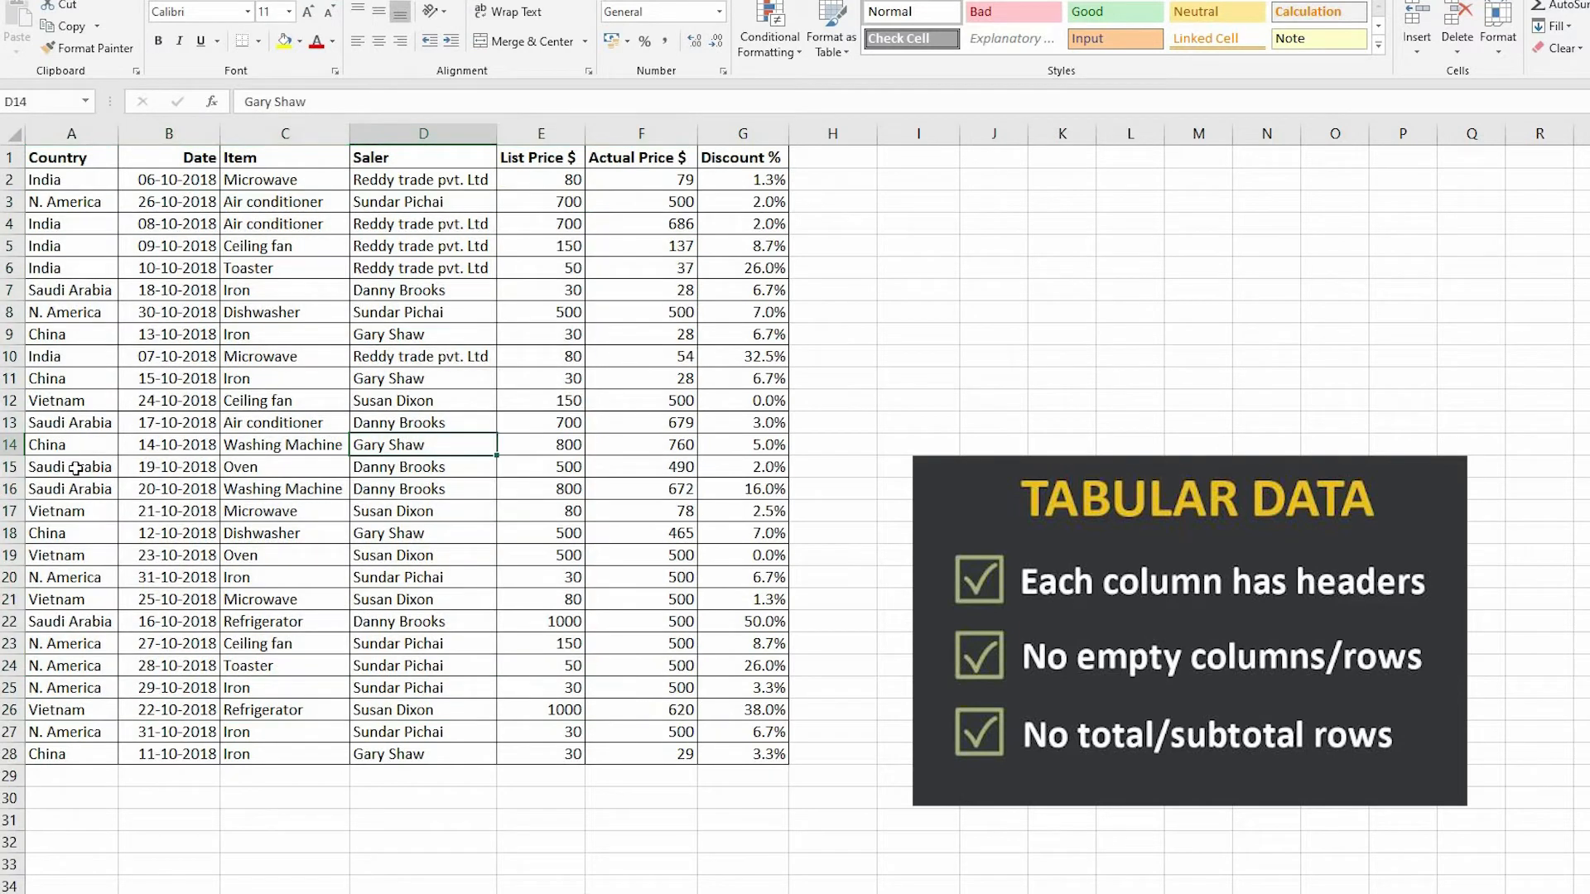
pyautogui.click(106, 356)
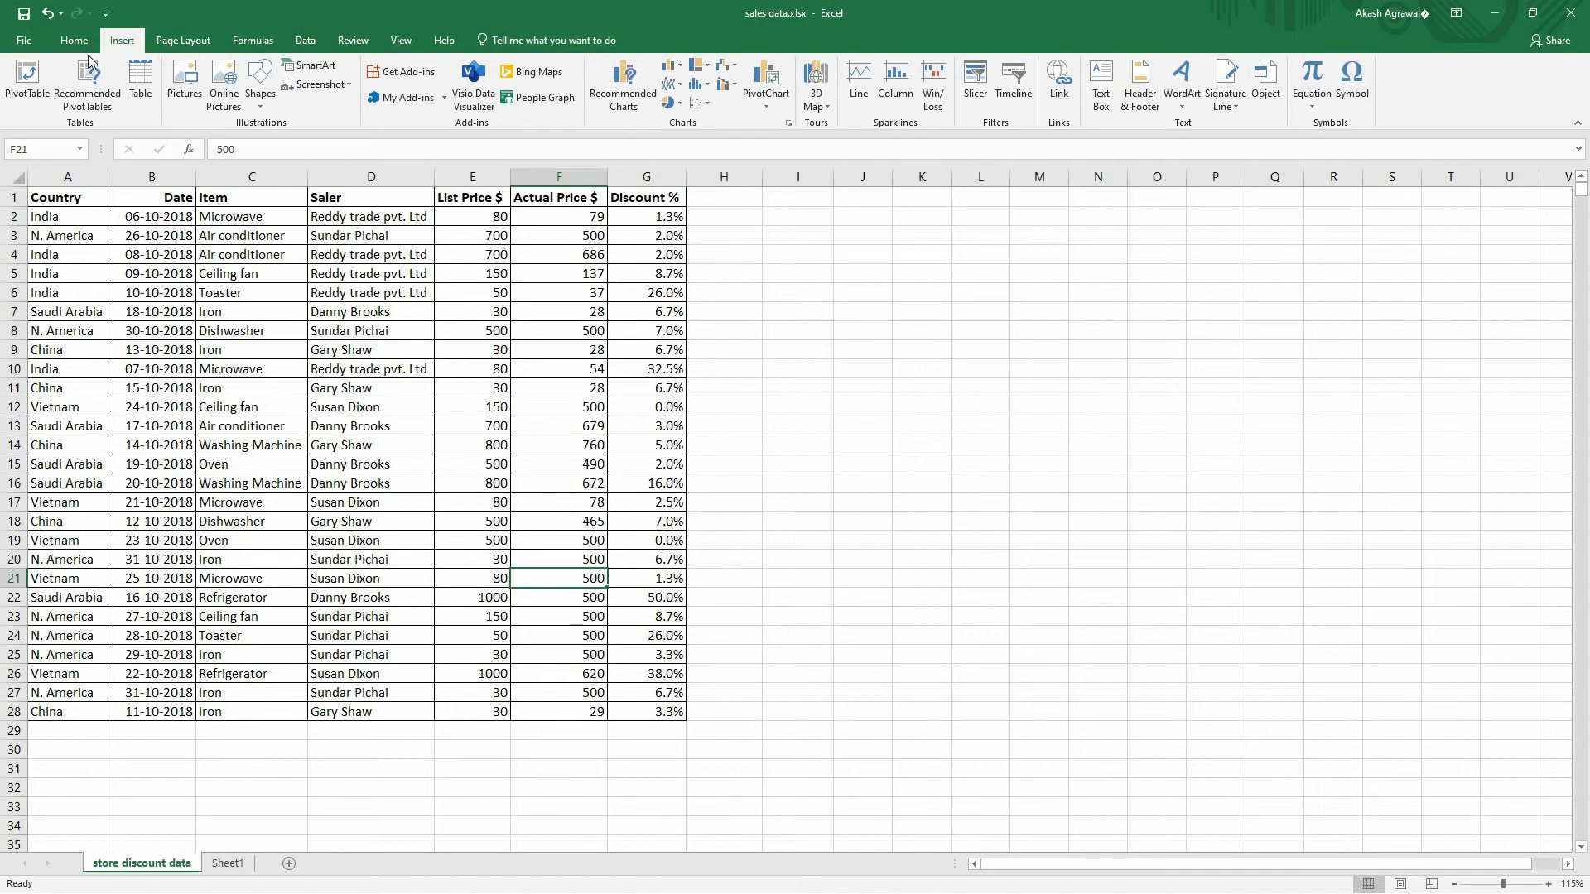
pyautogui.click(33, 76)
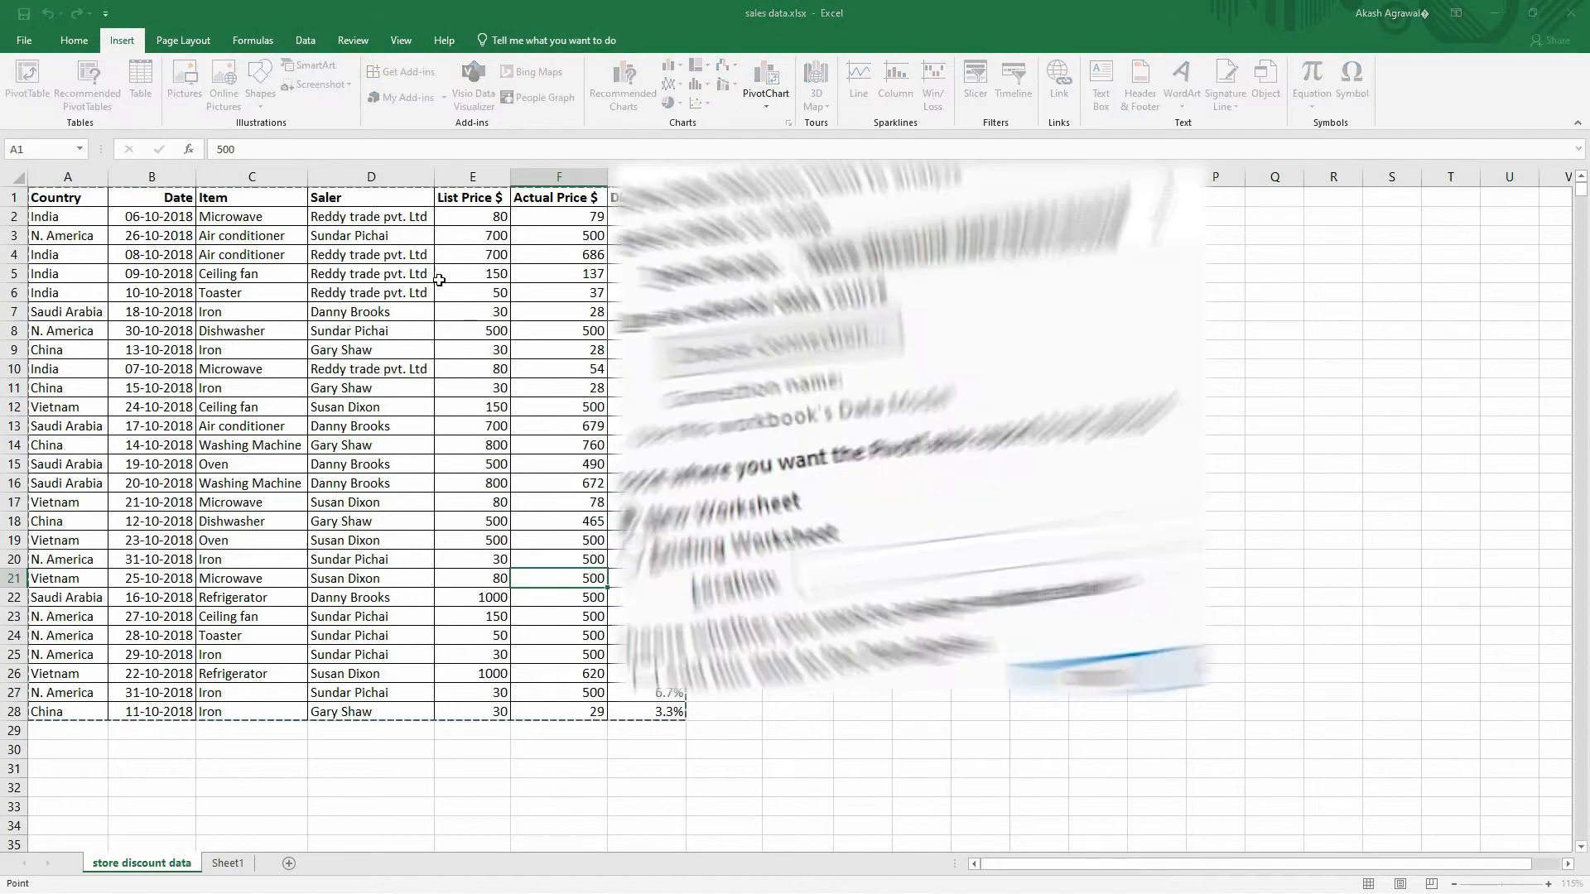
pyautogui.moveTo(1093, 299); pyautogui.dragTo(1026, 300)
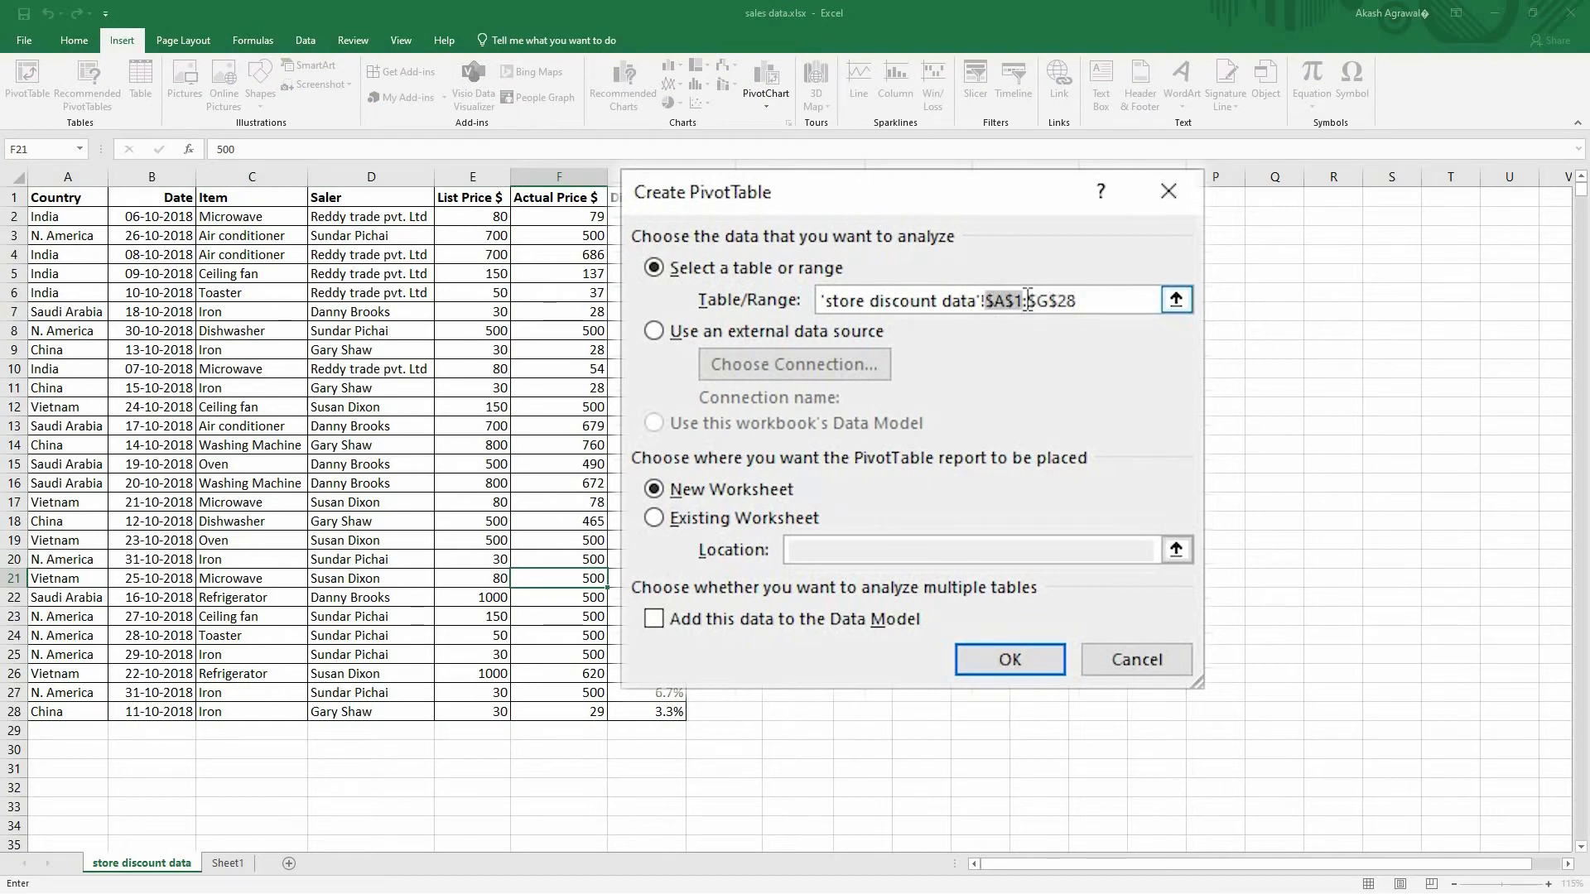
pyautogui.click(45, 202)
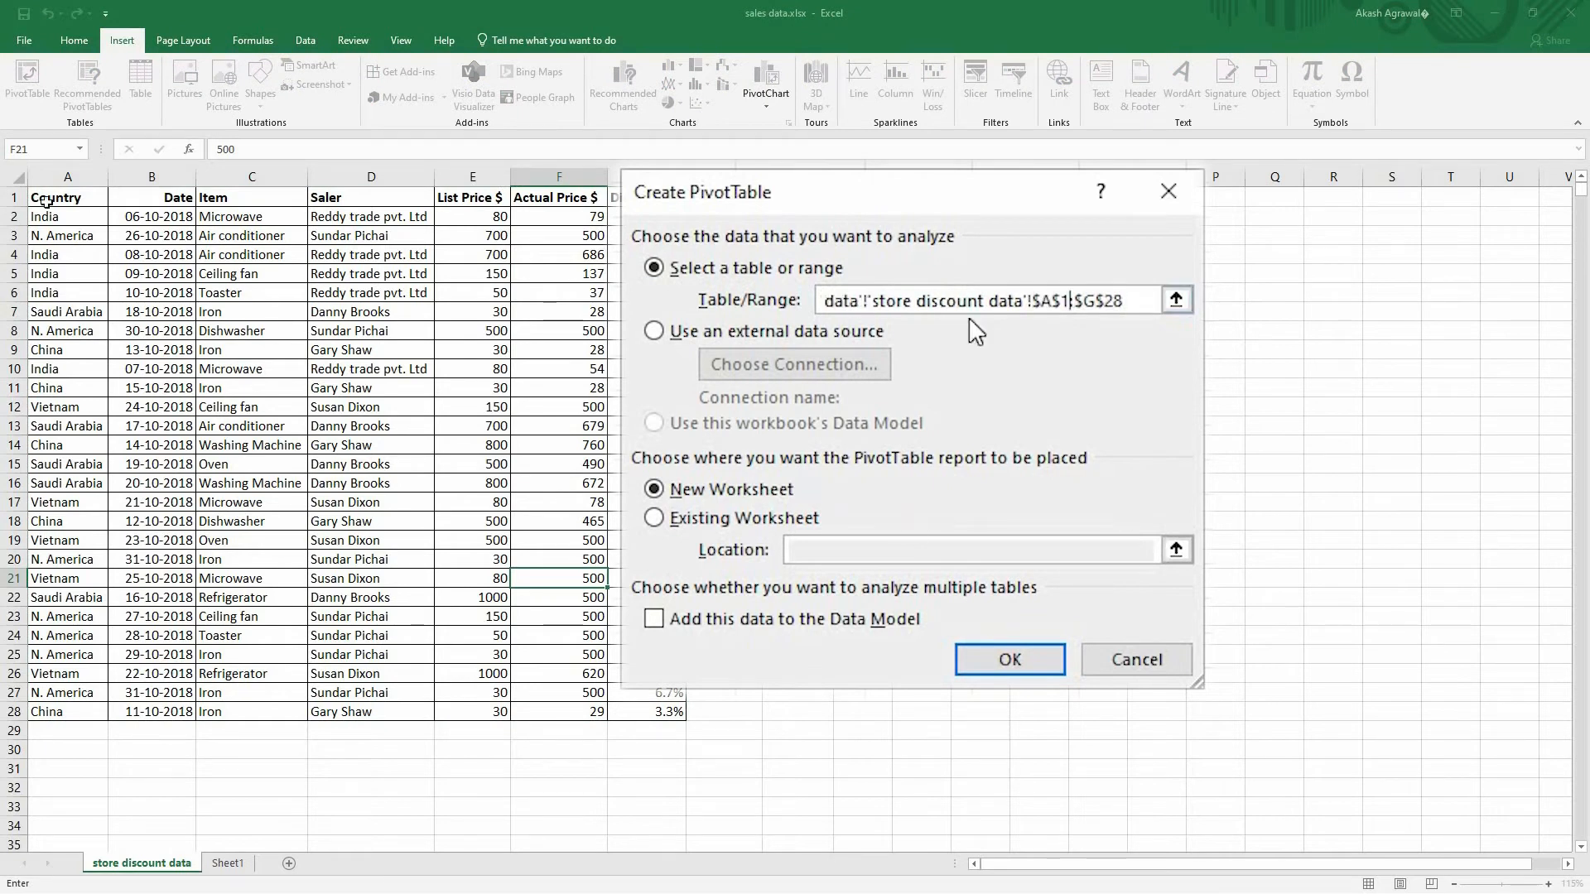
pyautogui.moveTo(1082, 301); pyautogui.dragTo(1134, 298)
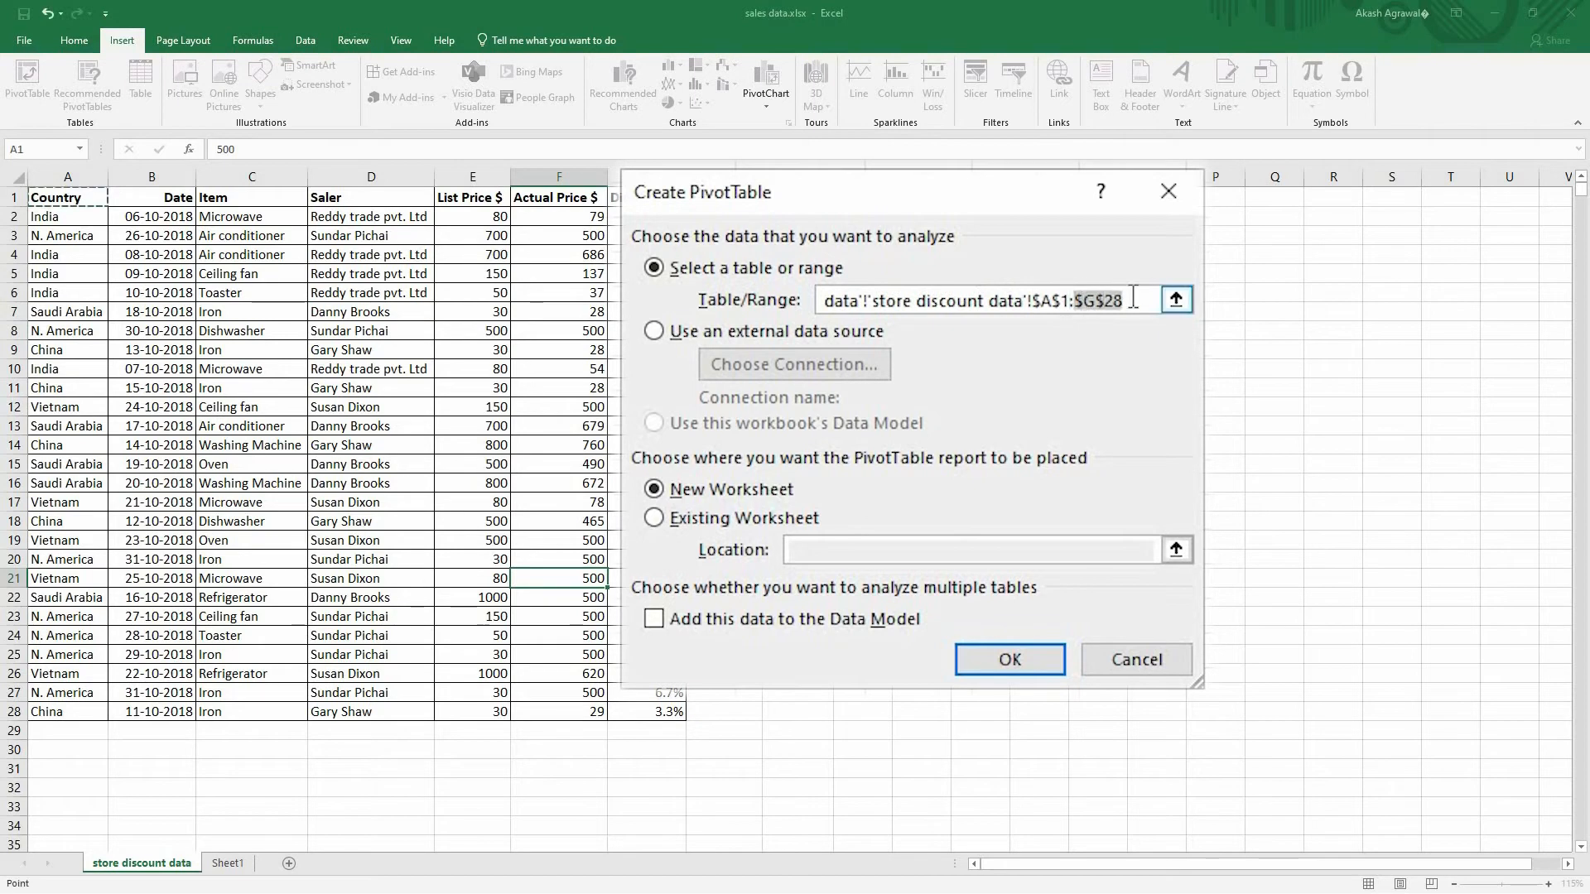
pyautogui.click(648, 712)
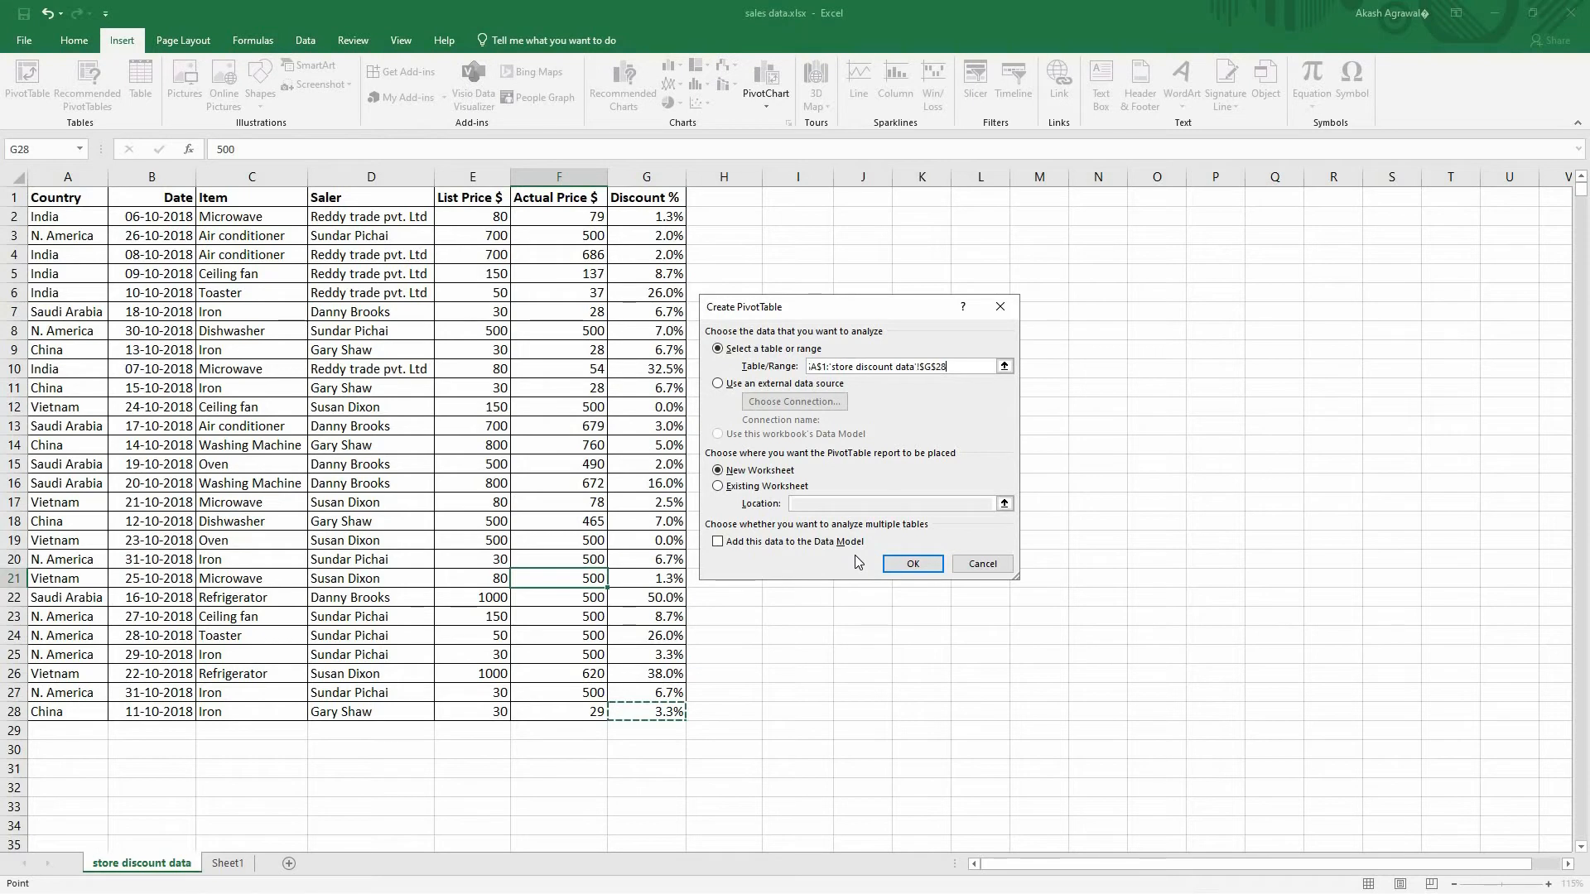
pyautogui.click(983, 564)
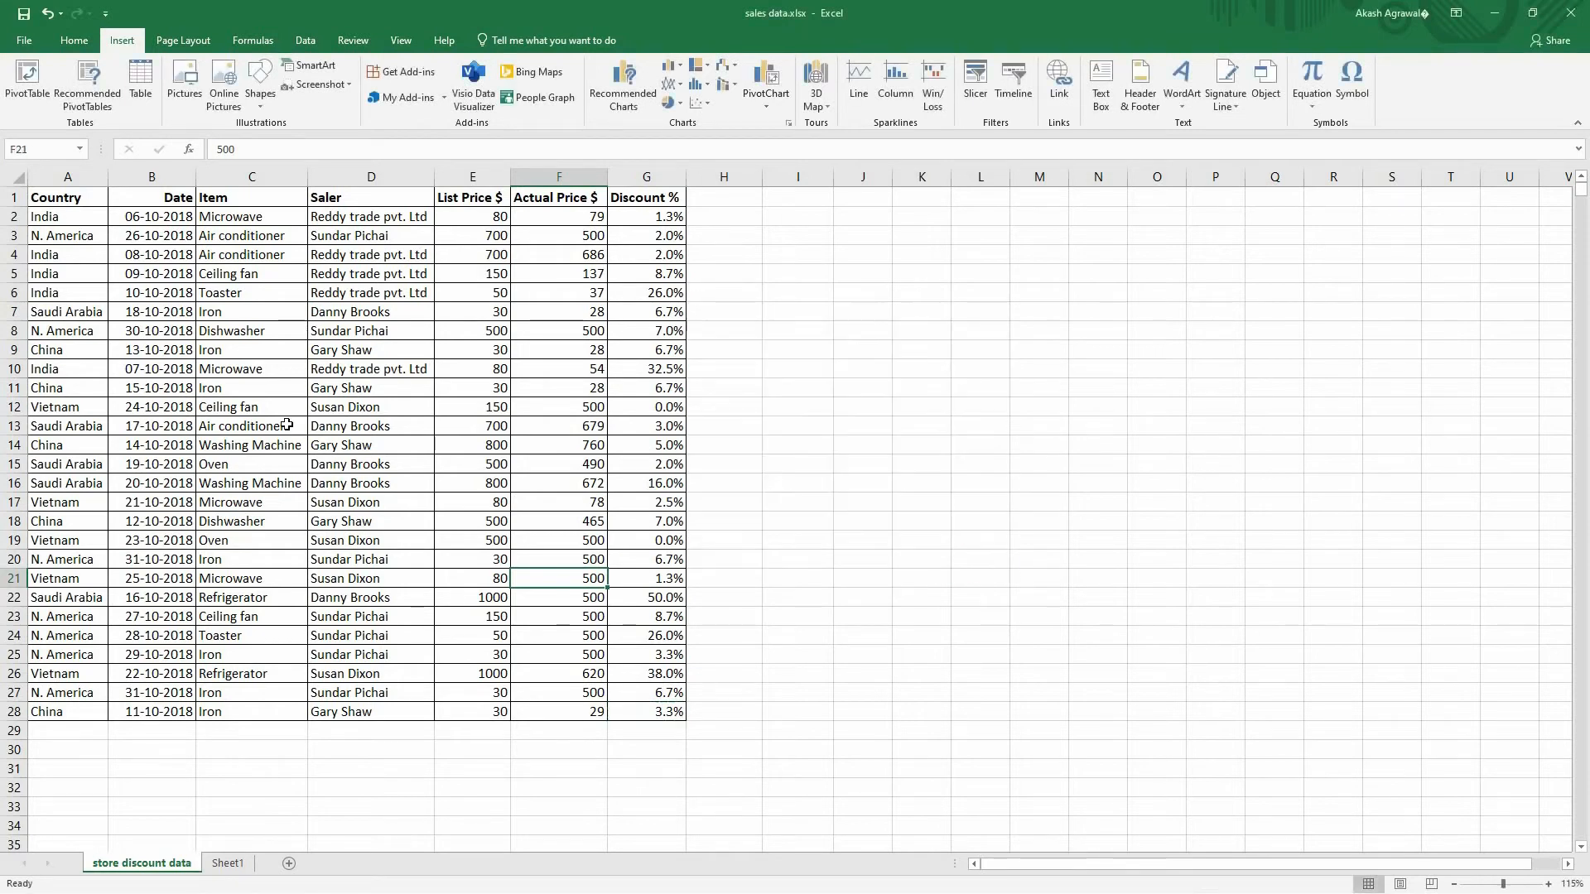
# Convert the sales data range A1:G28 into a table with headers.
pyautogui.click(286, 425)
pyautogui.click(232, 329)
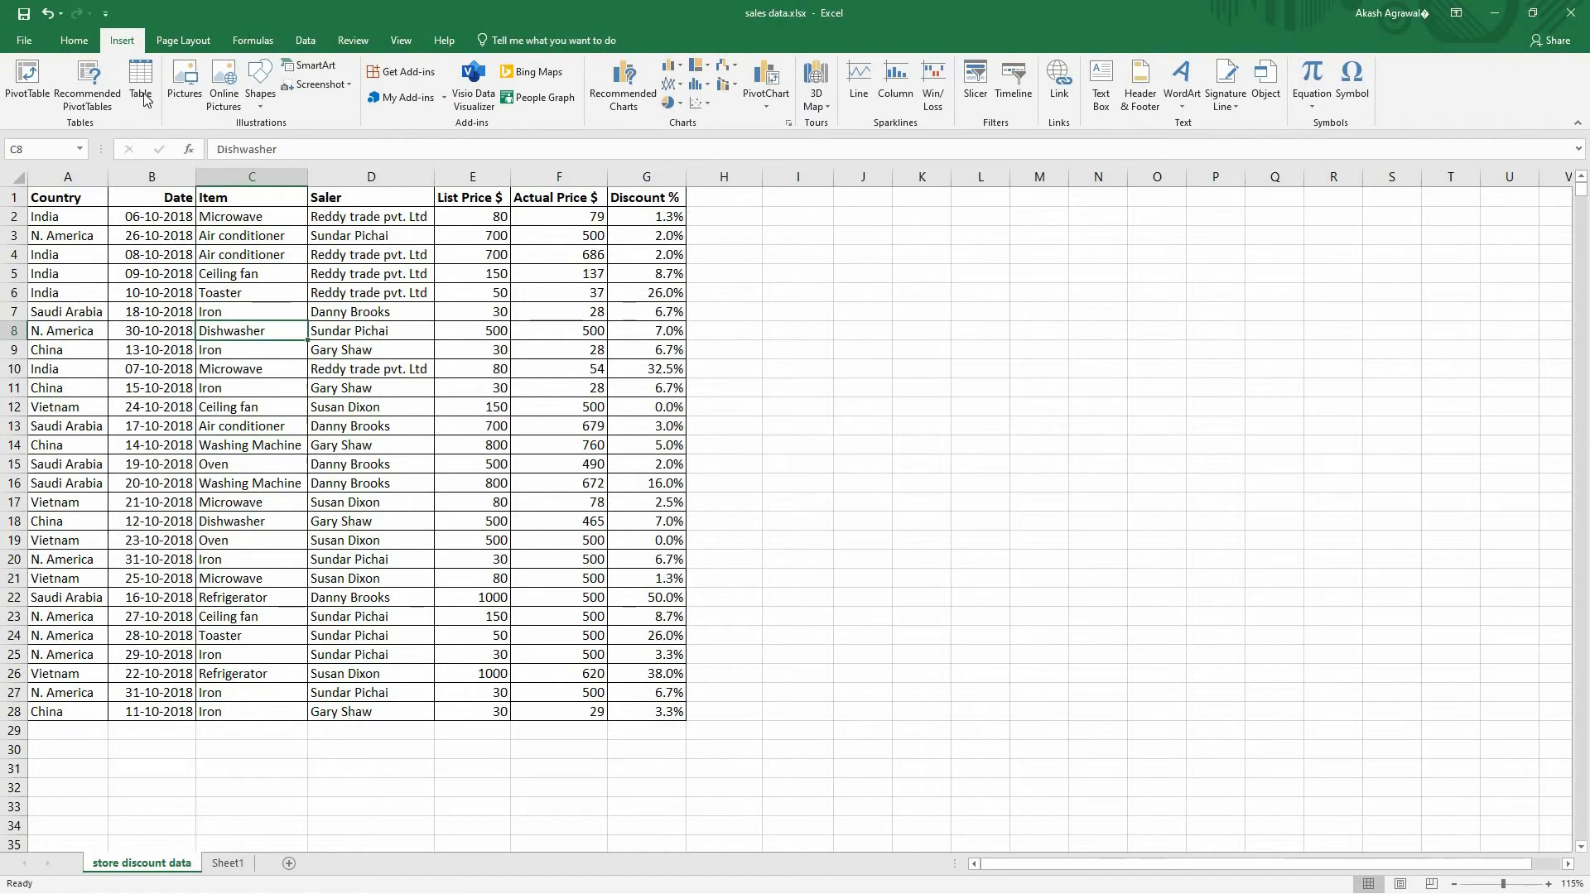
pyautogui.click(141, 78)
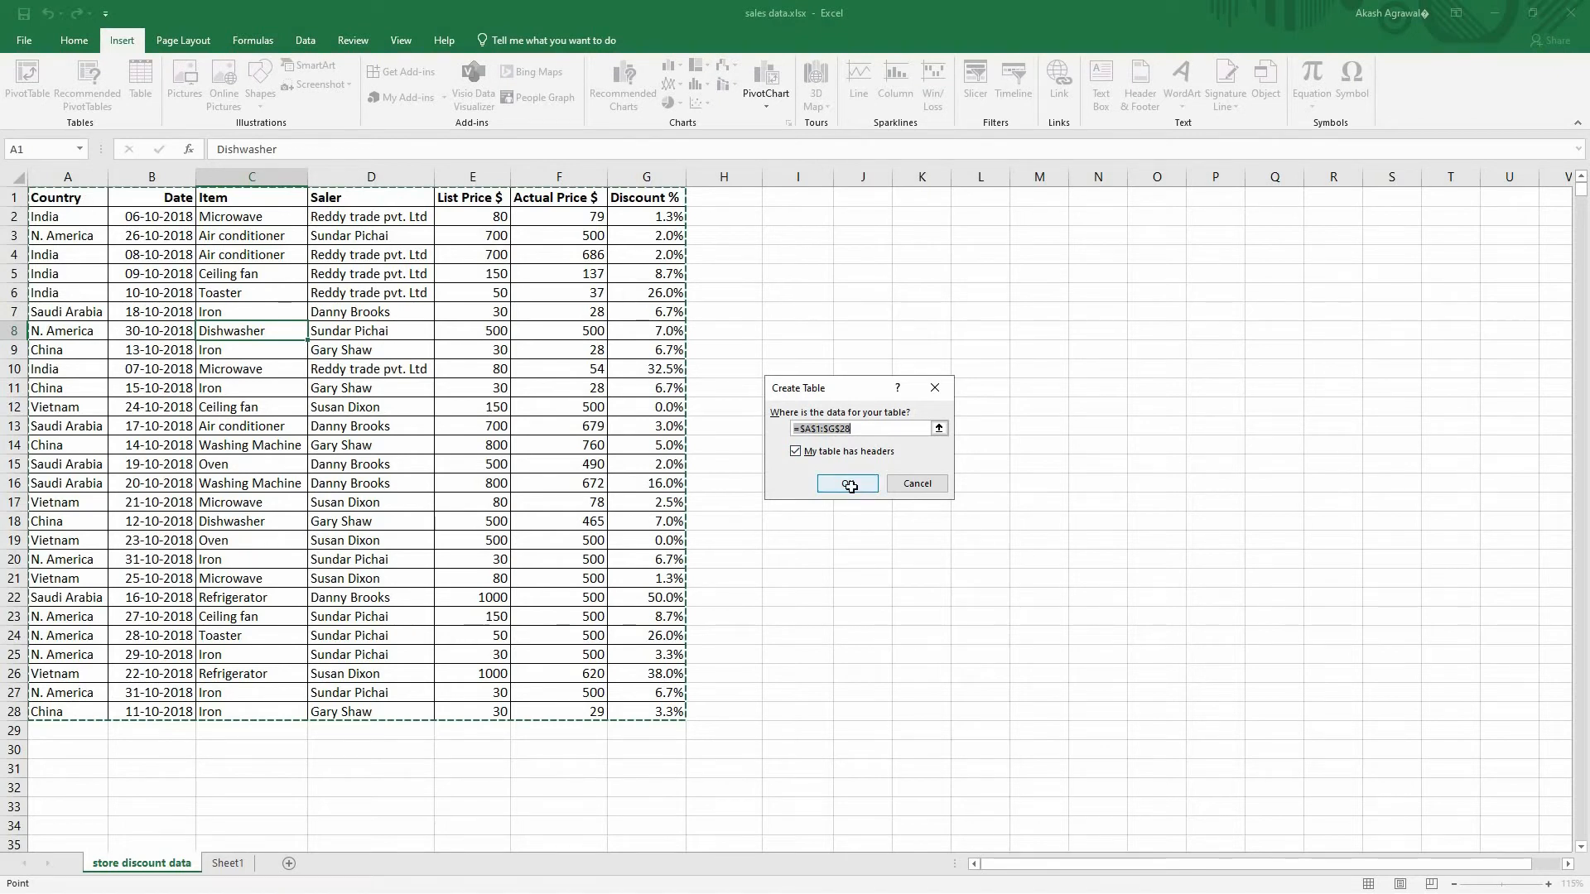
pyautogui.click(847, 484)
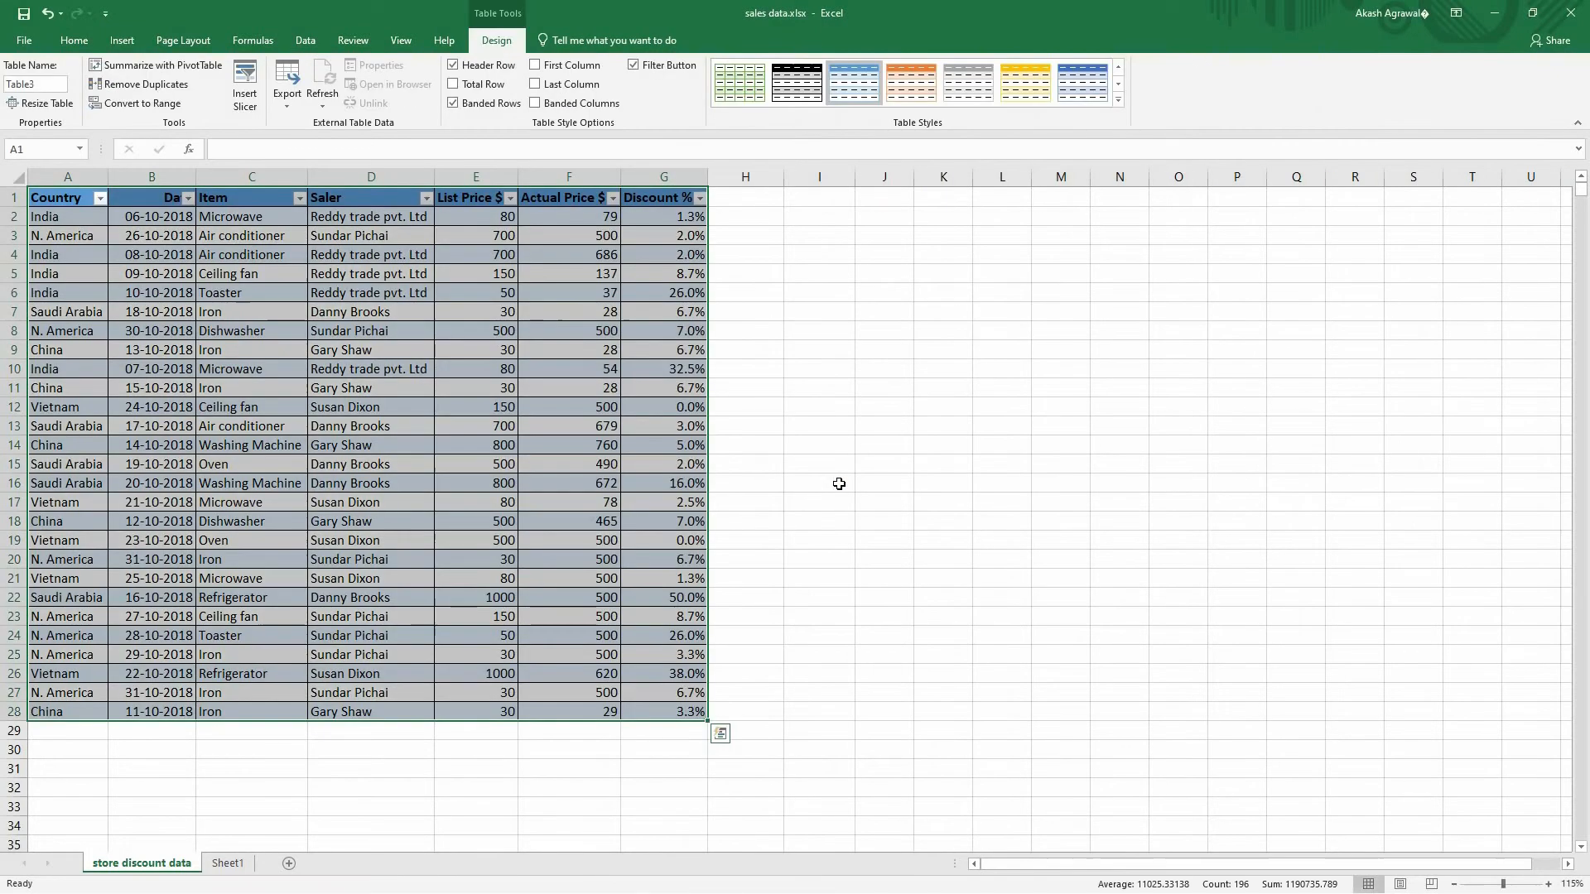
# Apply the None table style to the sales data table.
pyautogui.click(1118, 100)
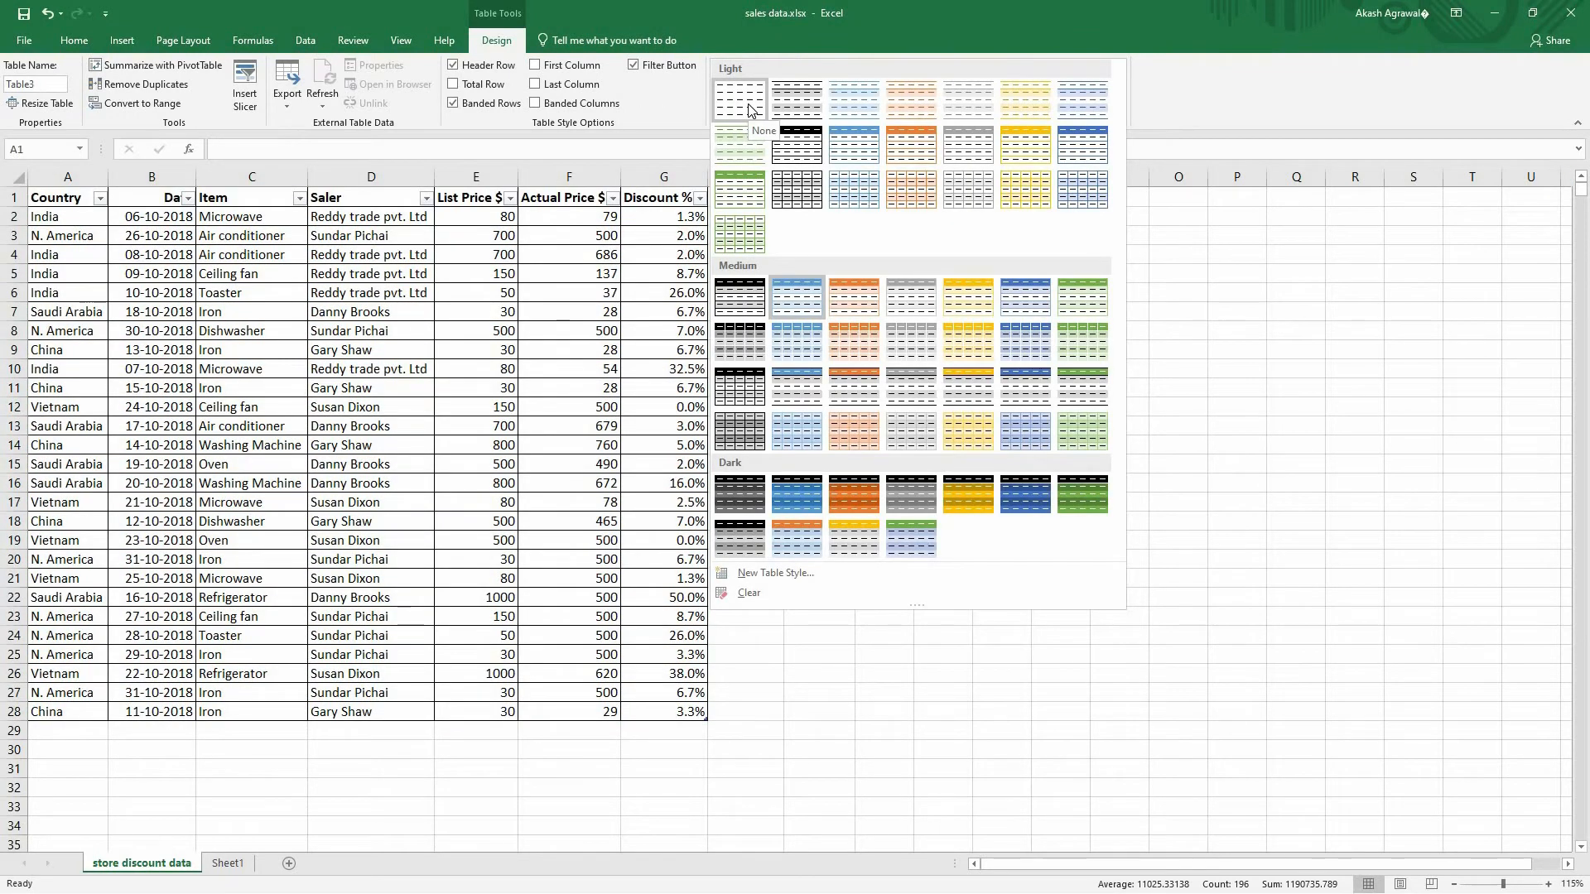
pyautogui.click(750, 108)
pyautogui.click(480, 310)
pyautogui.moveTo(62, 197); pyautogui.dragTo(650, 712)
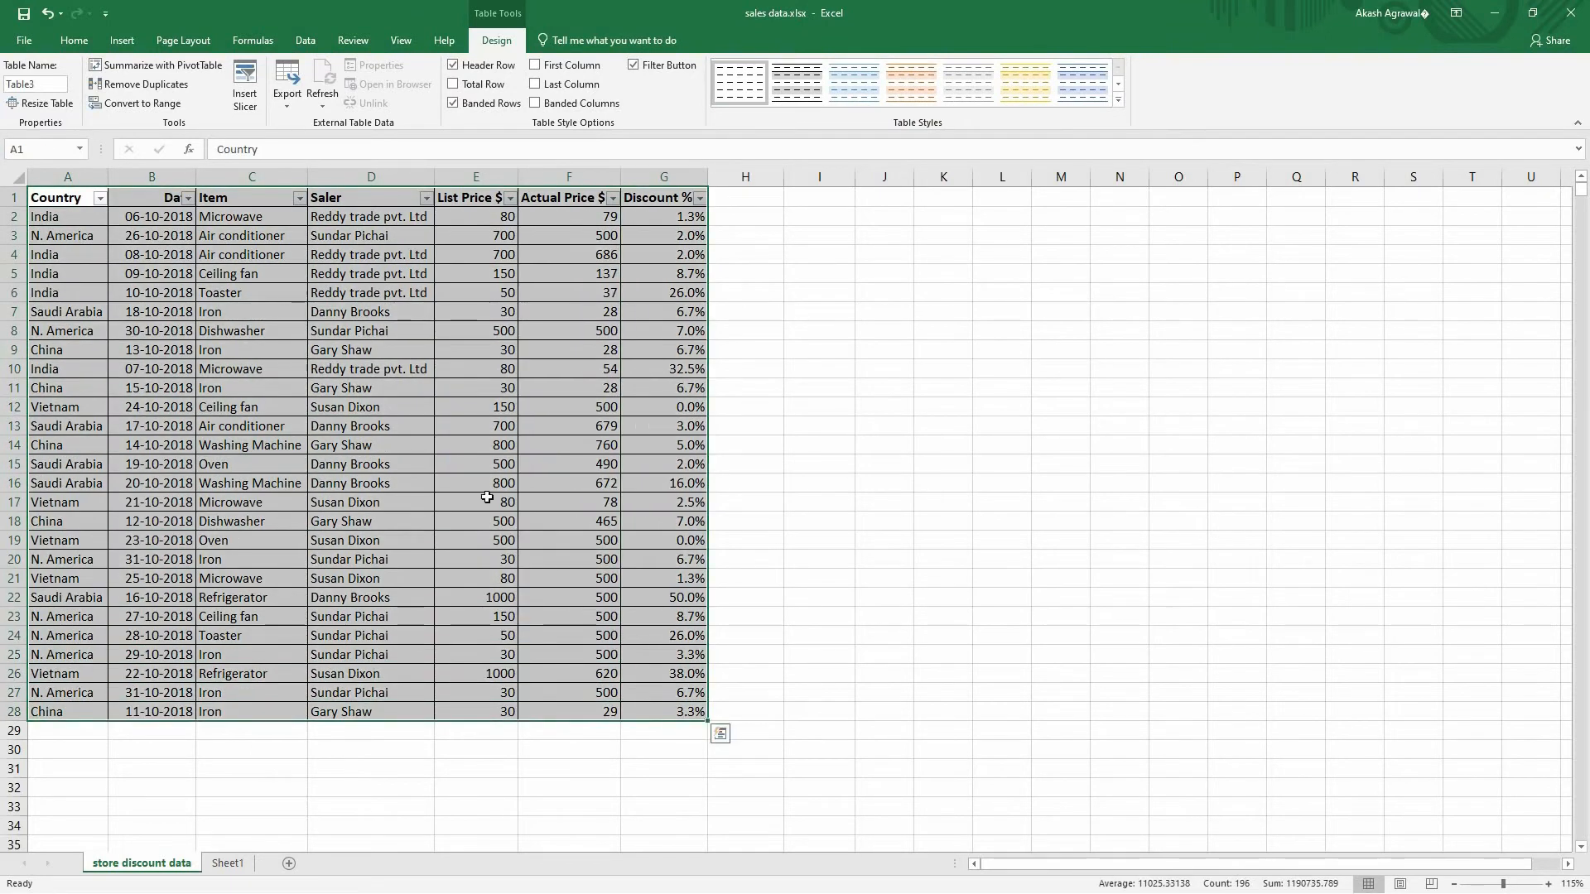
pyautogui.click(397, 424)
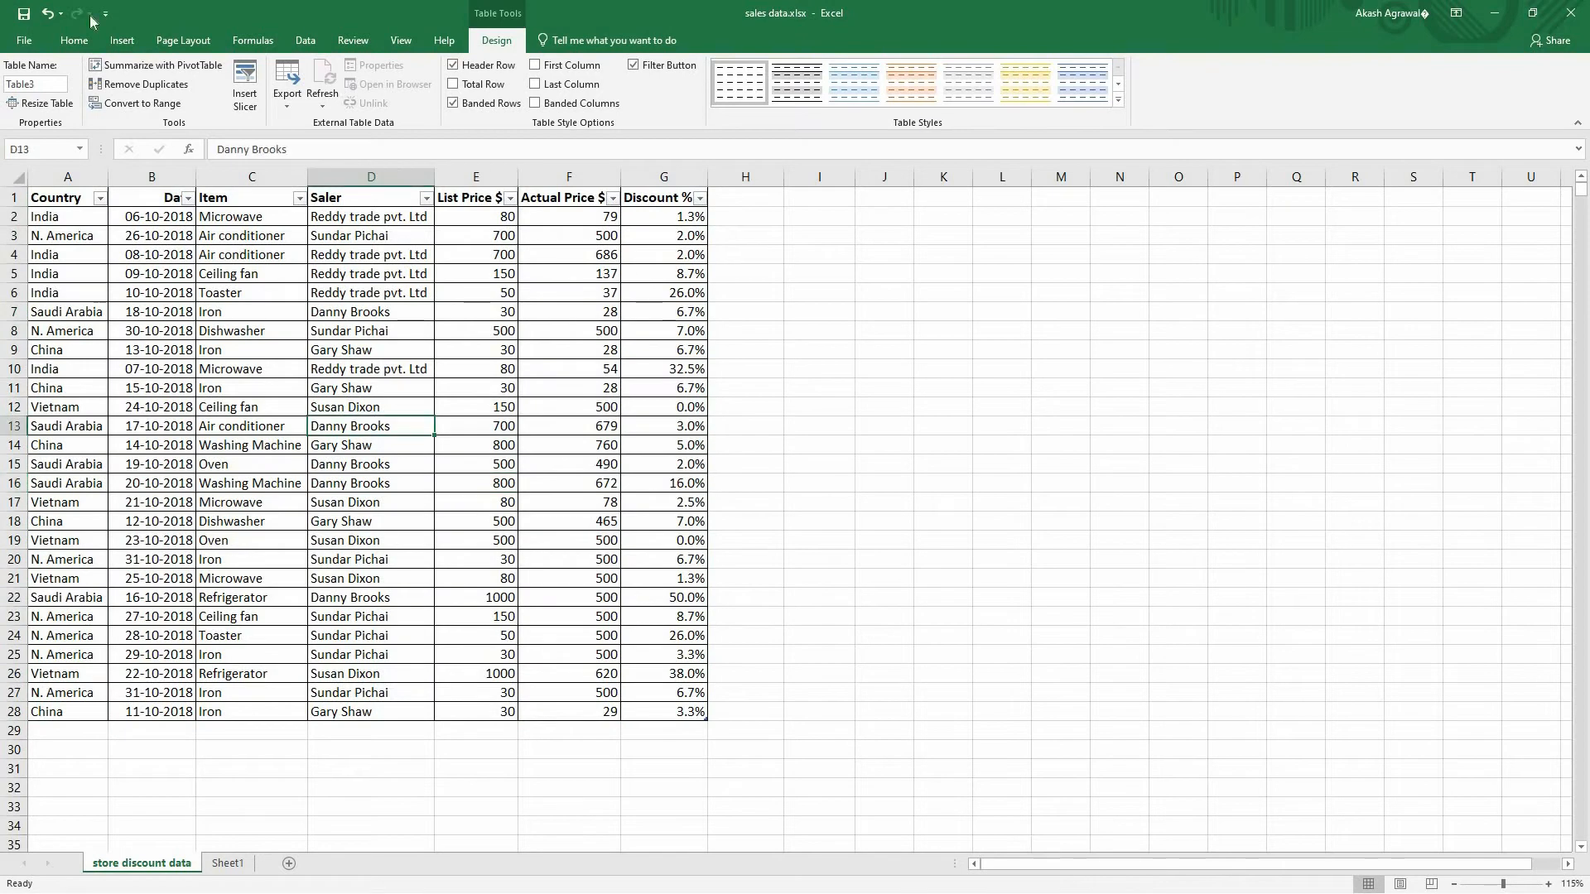
# Insert the recommended PivotTable "Sum of Actual Price $ by Country" from the sales data table and review its country rows.
pyautogui.click(122, 40)
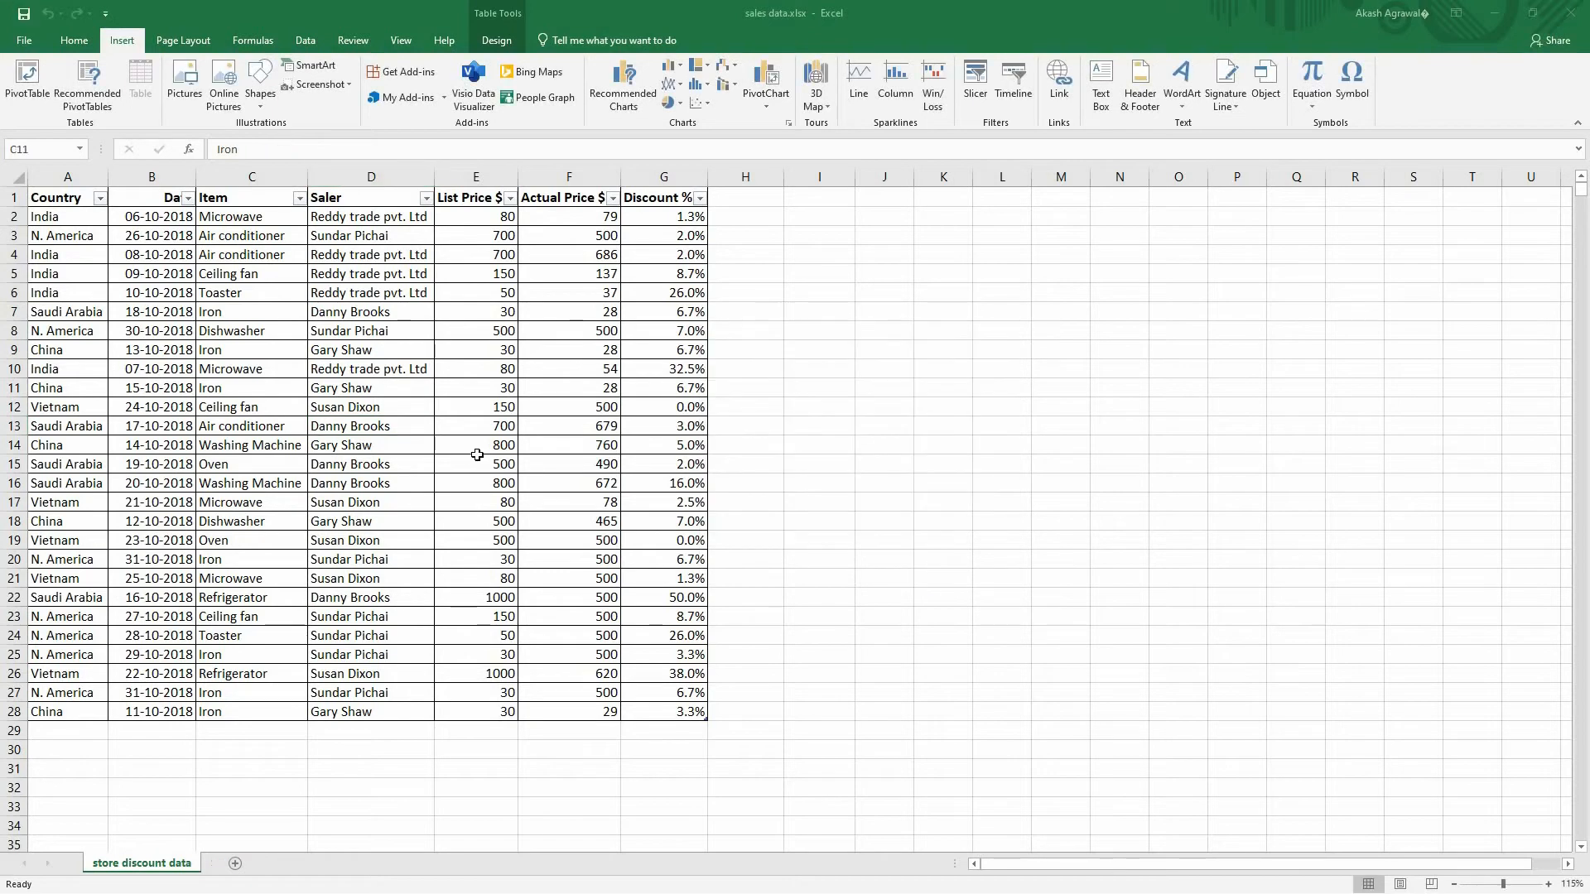
pyautogui.click(467, 450)
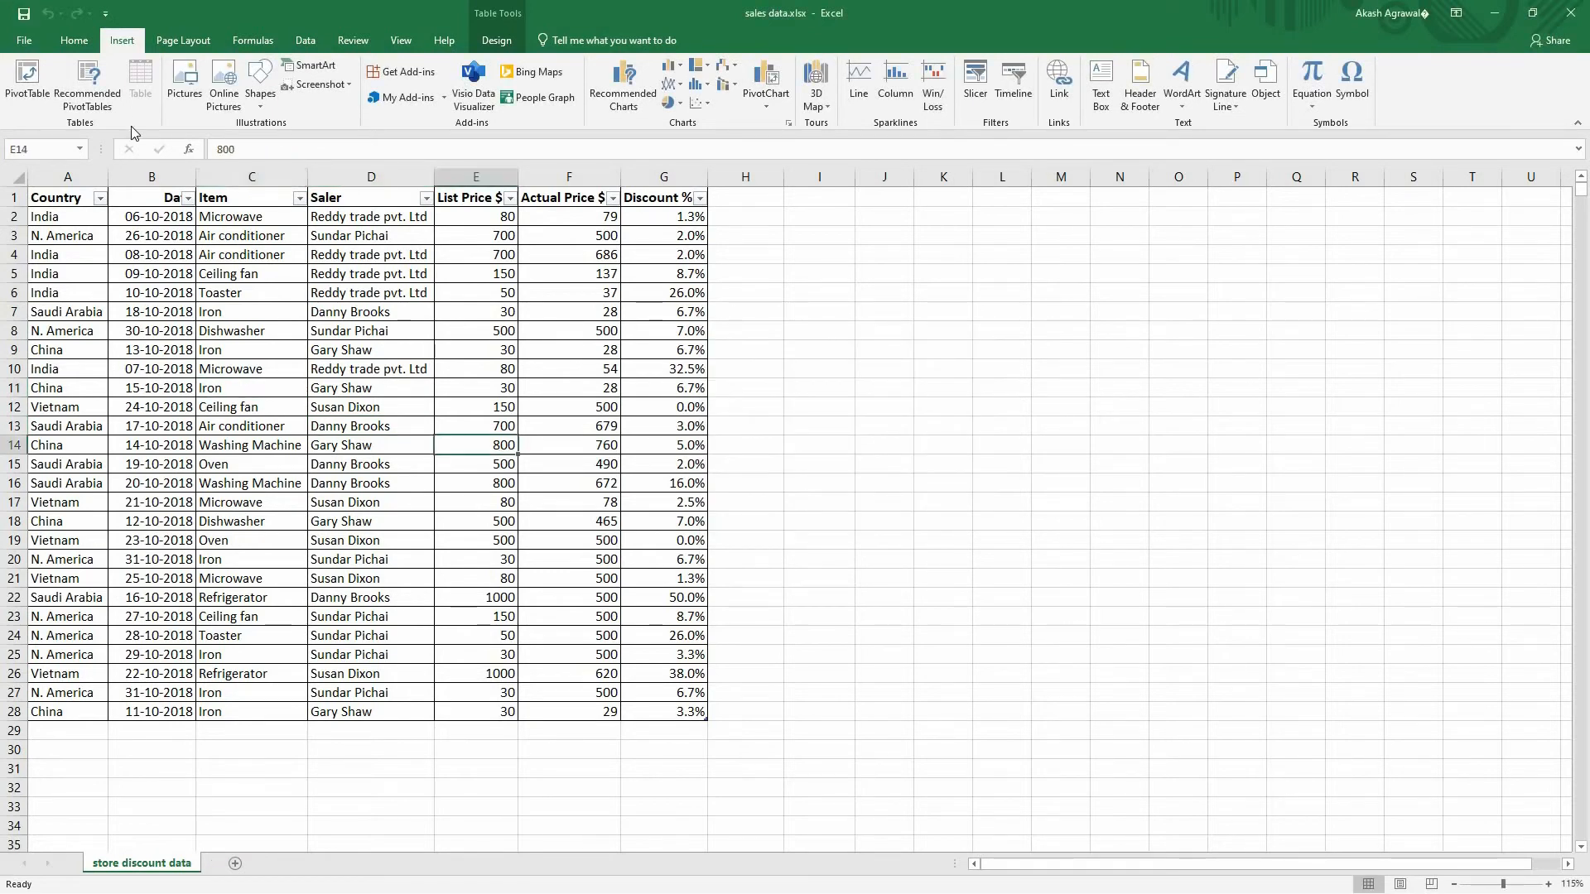
pyautogui.click(94, 103)
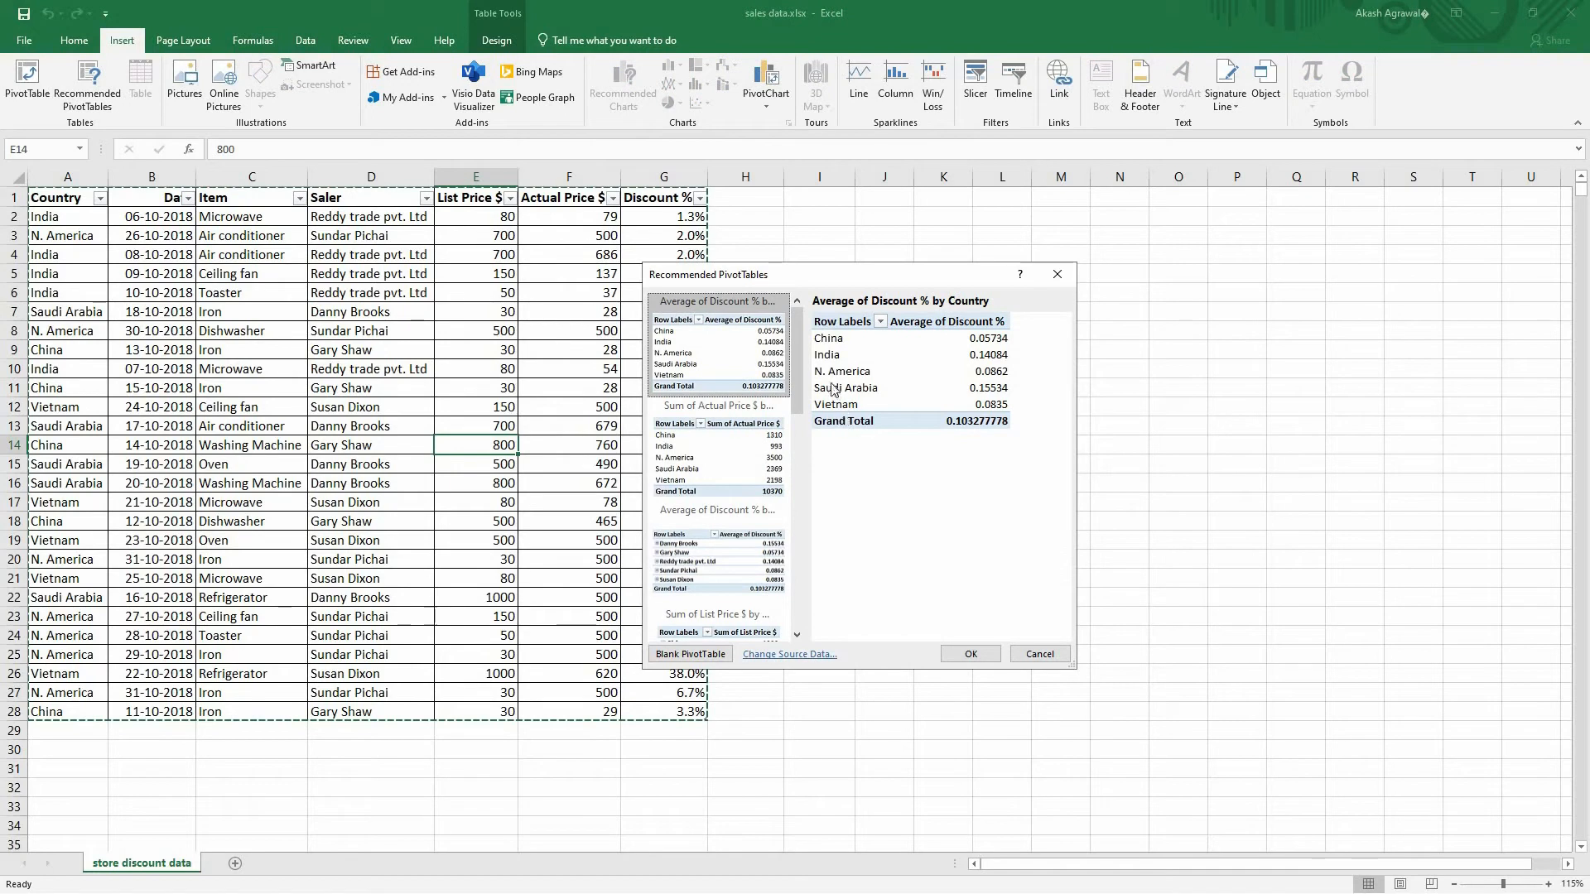
pyautogui.click(734, 473)
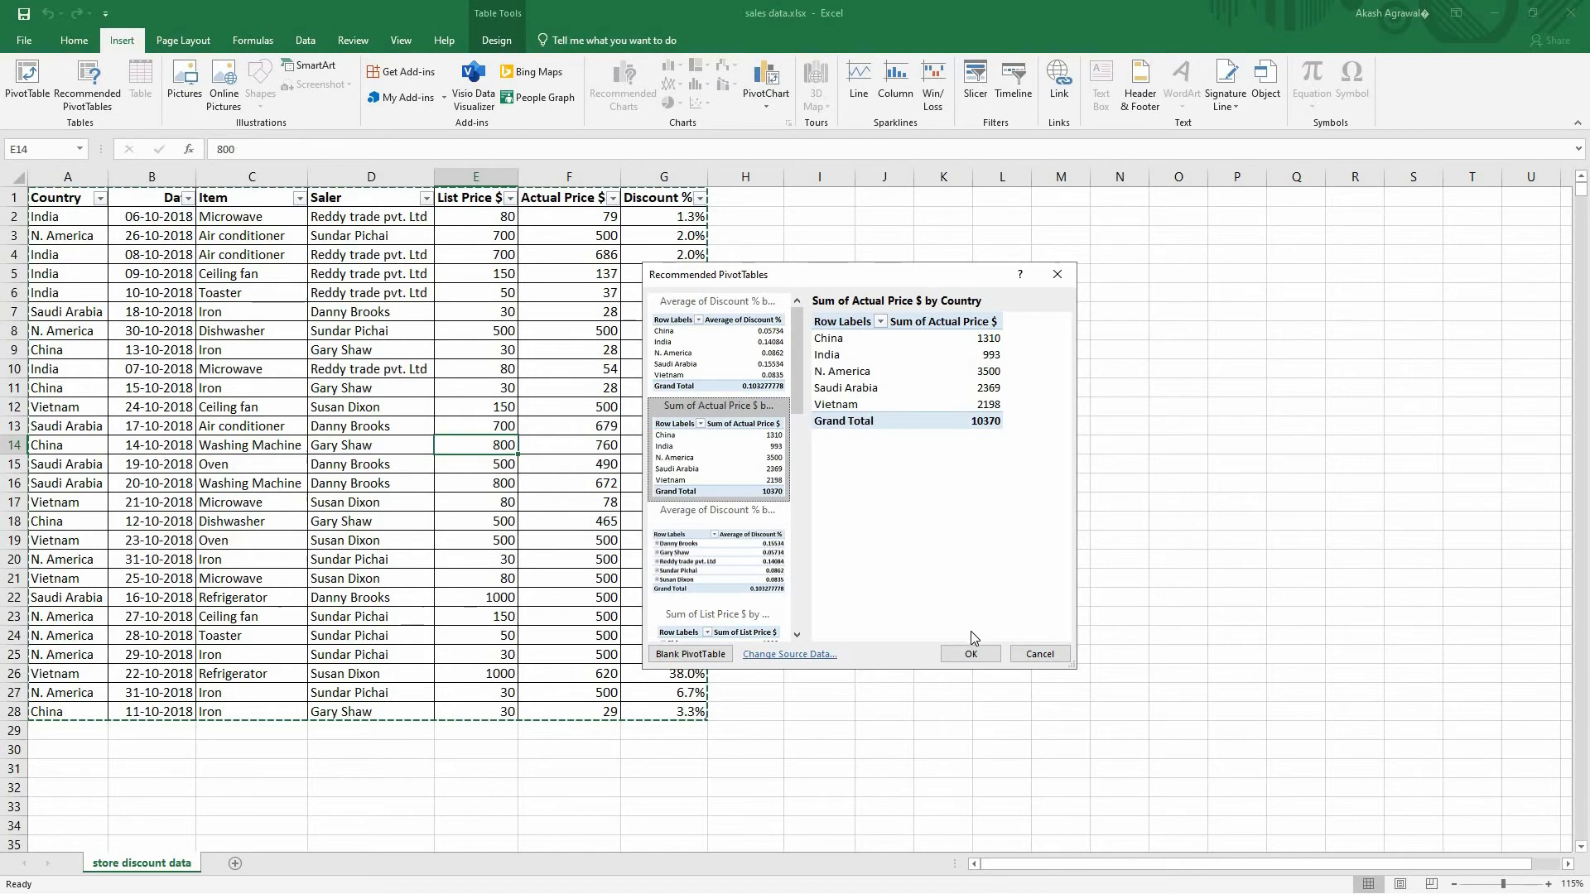
pyautogui.click(972, 654)
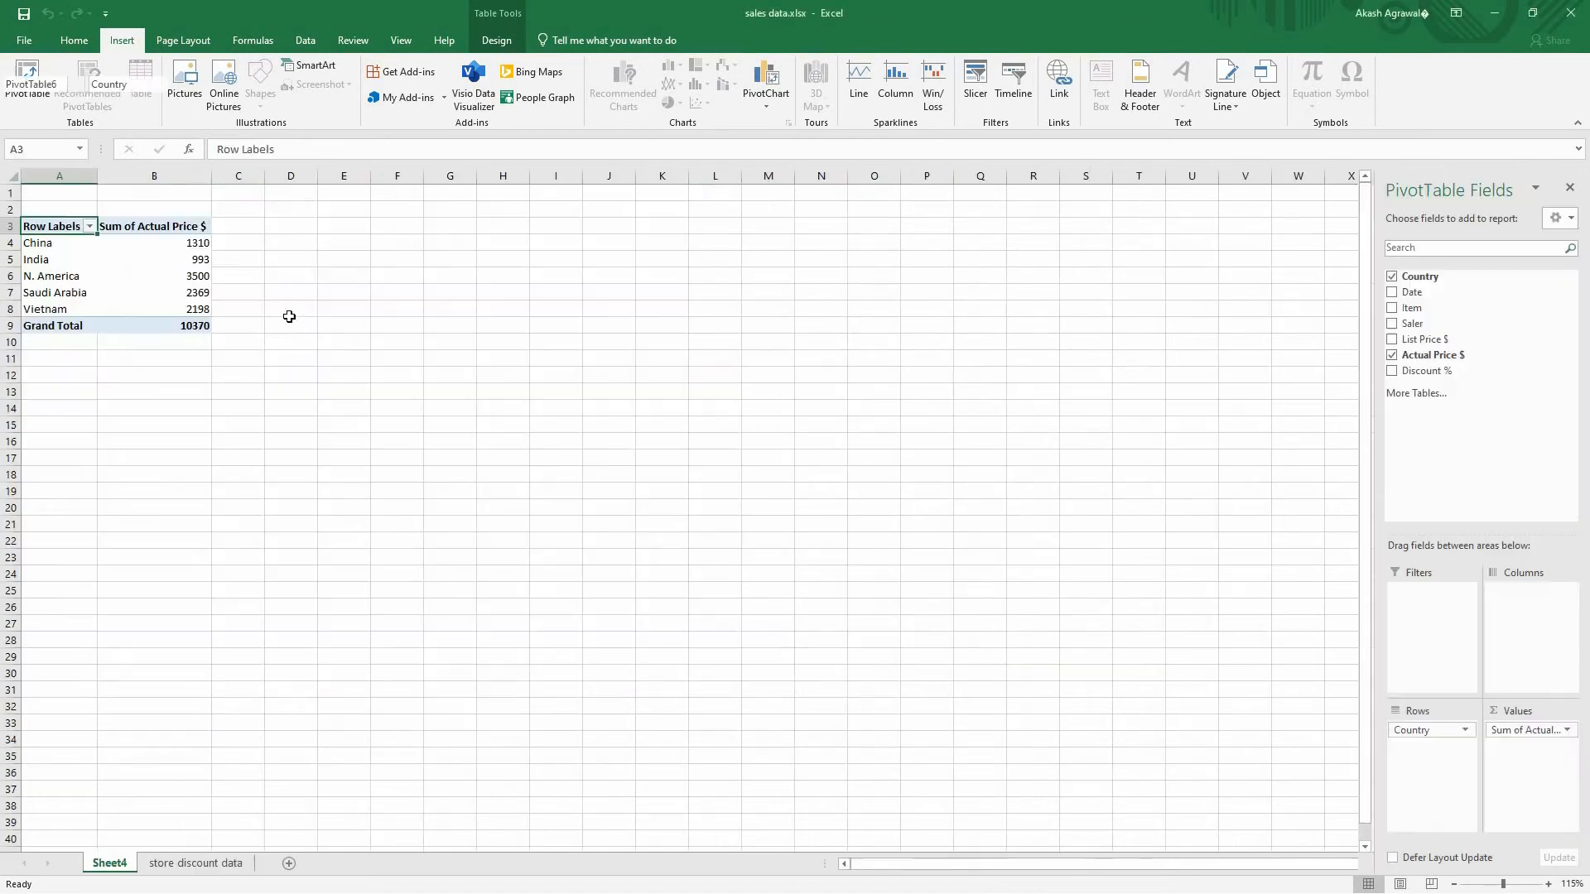
pyautogui.click(101, 259)
pyautogui.moveTo(71, 249); pyautogui.dragTo(180, 307)
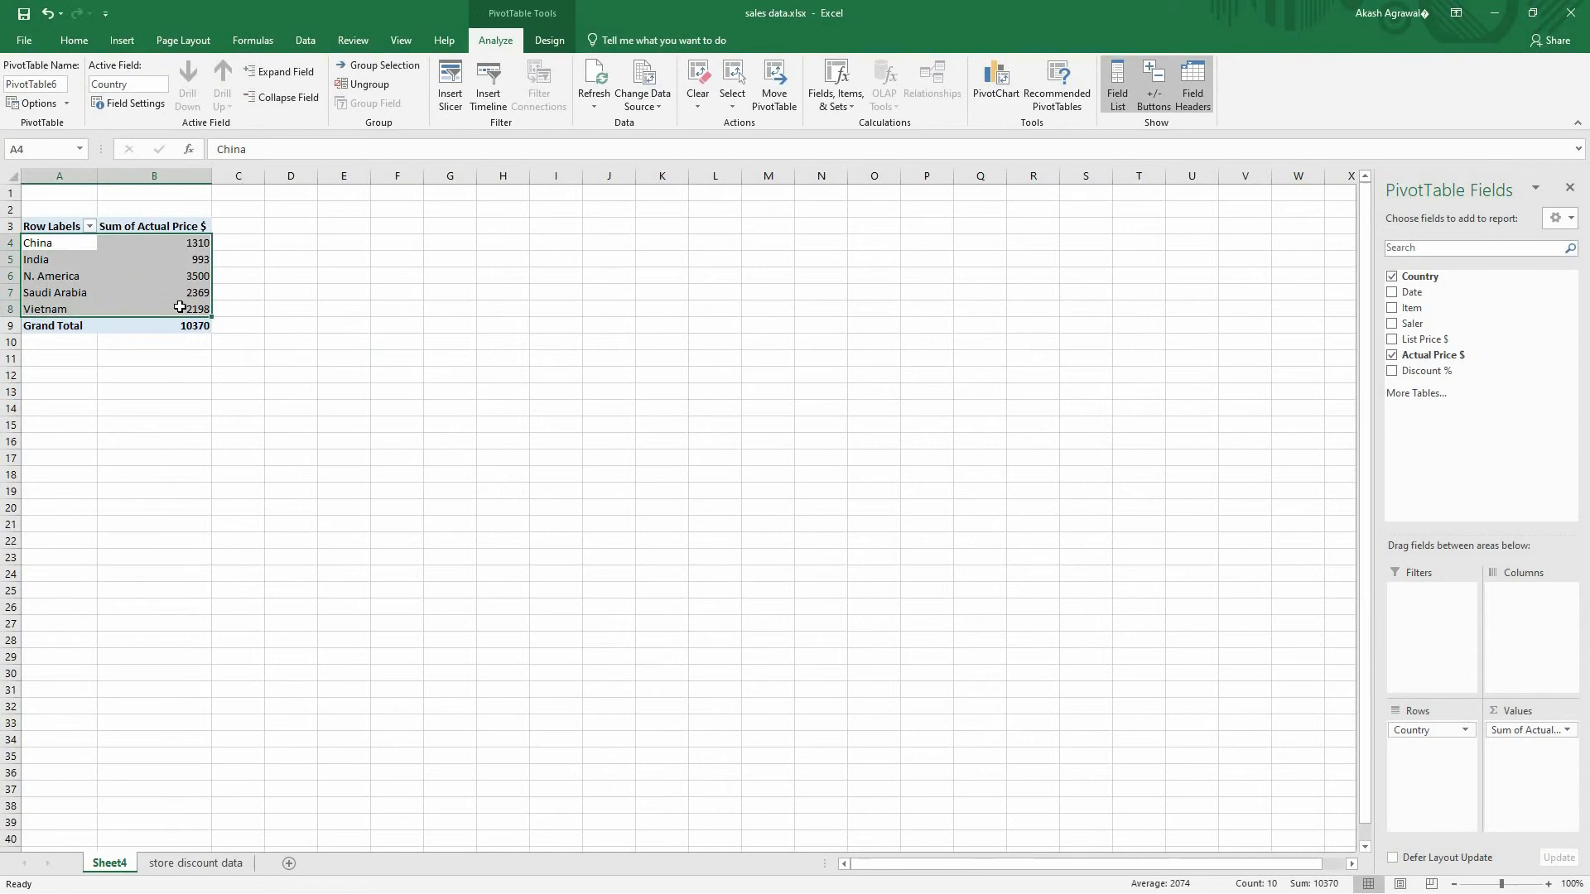
pyautogui.click(248, 270)
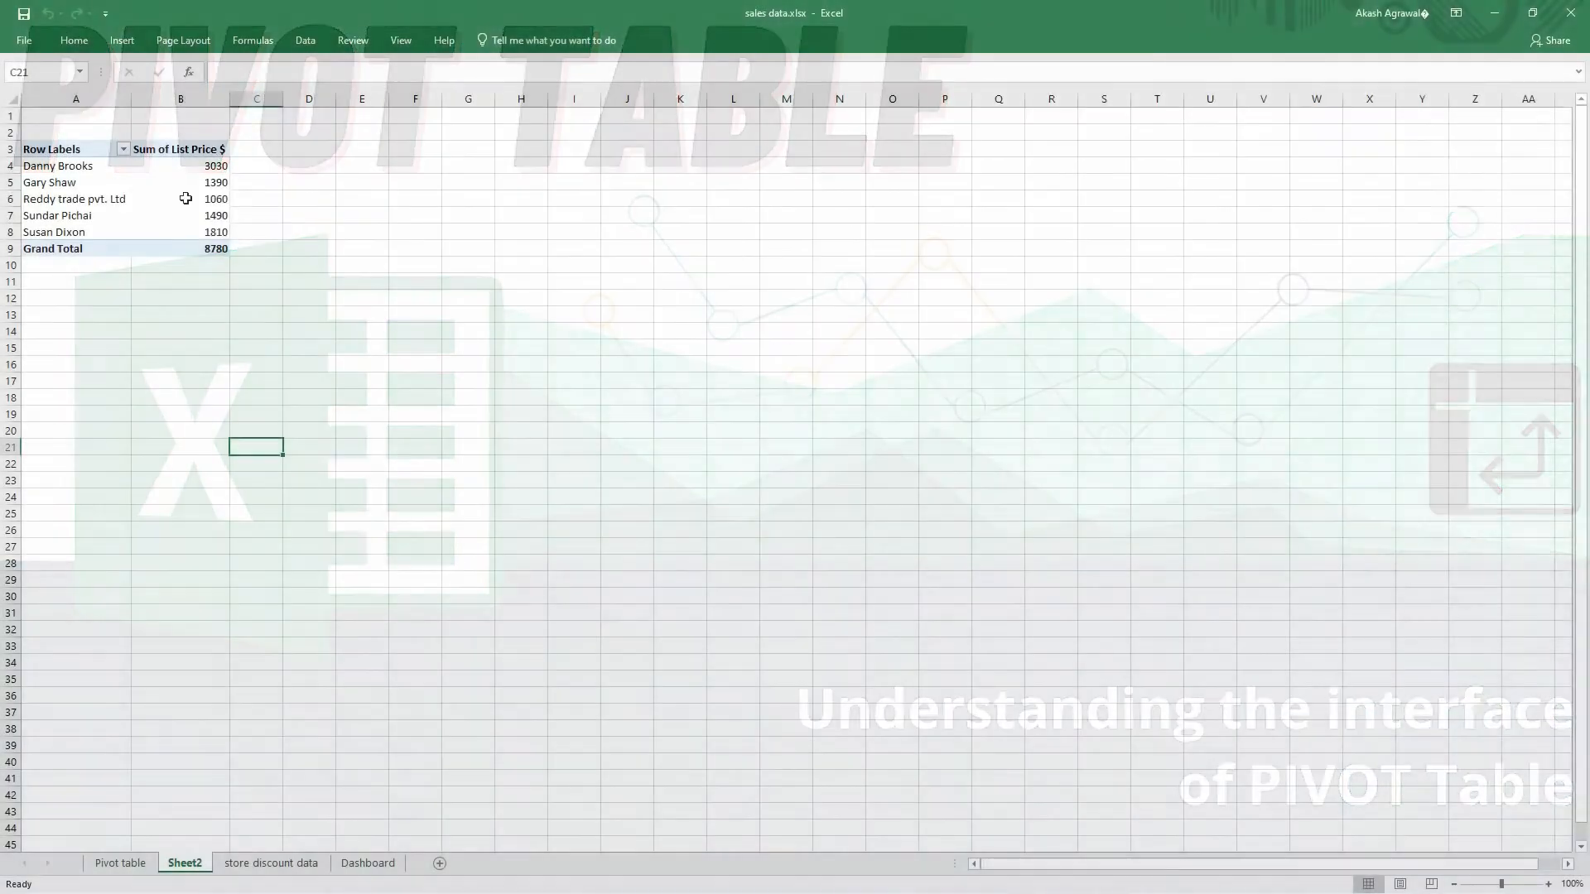
# Show the field list of the Saler pivot table on Sheet2 and set its layout to Fields Section and Areas Section Side-By-Side.
pyautogui.click(185, 199)
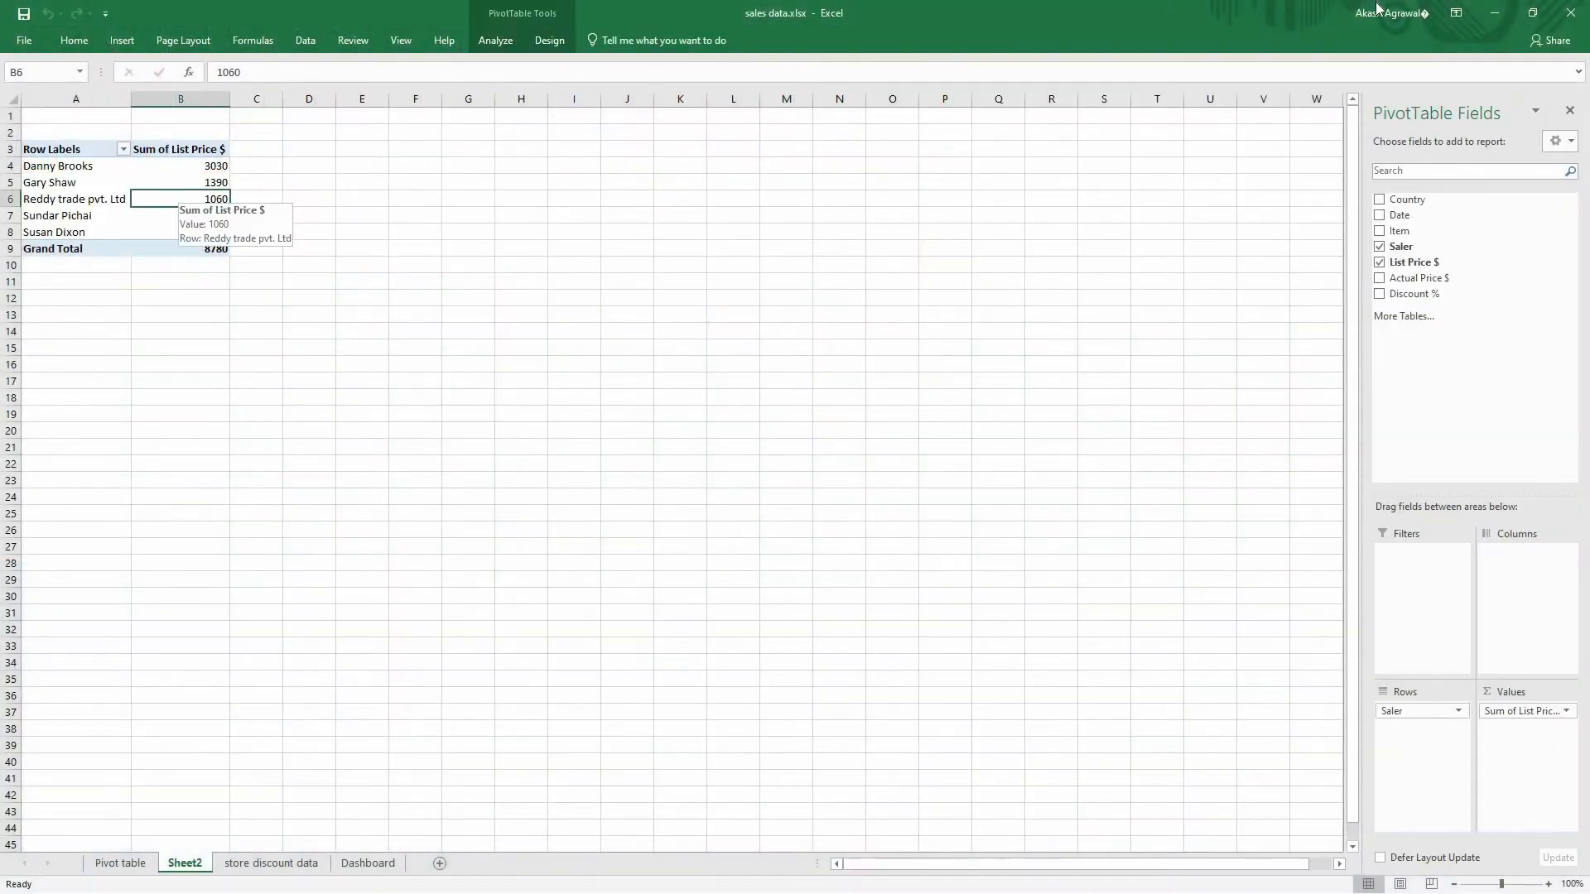
pyautogui.click(1569, 142)
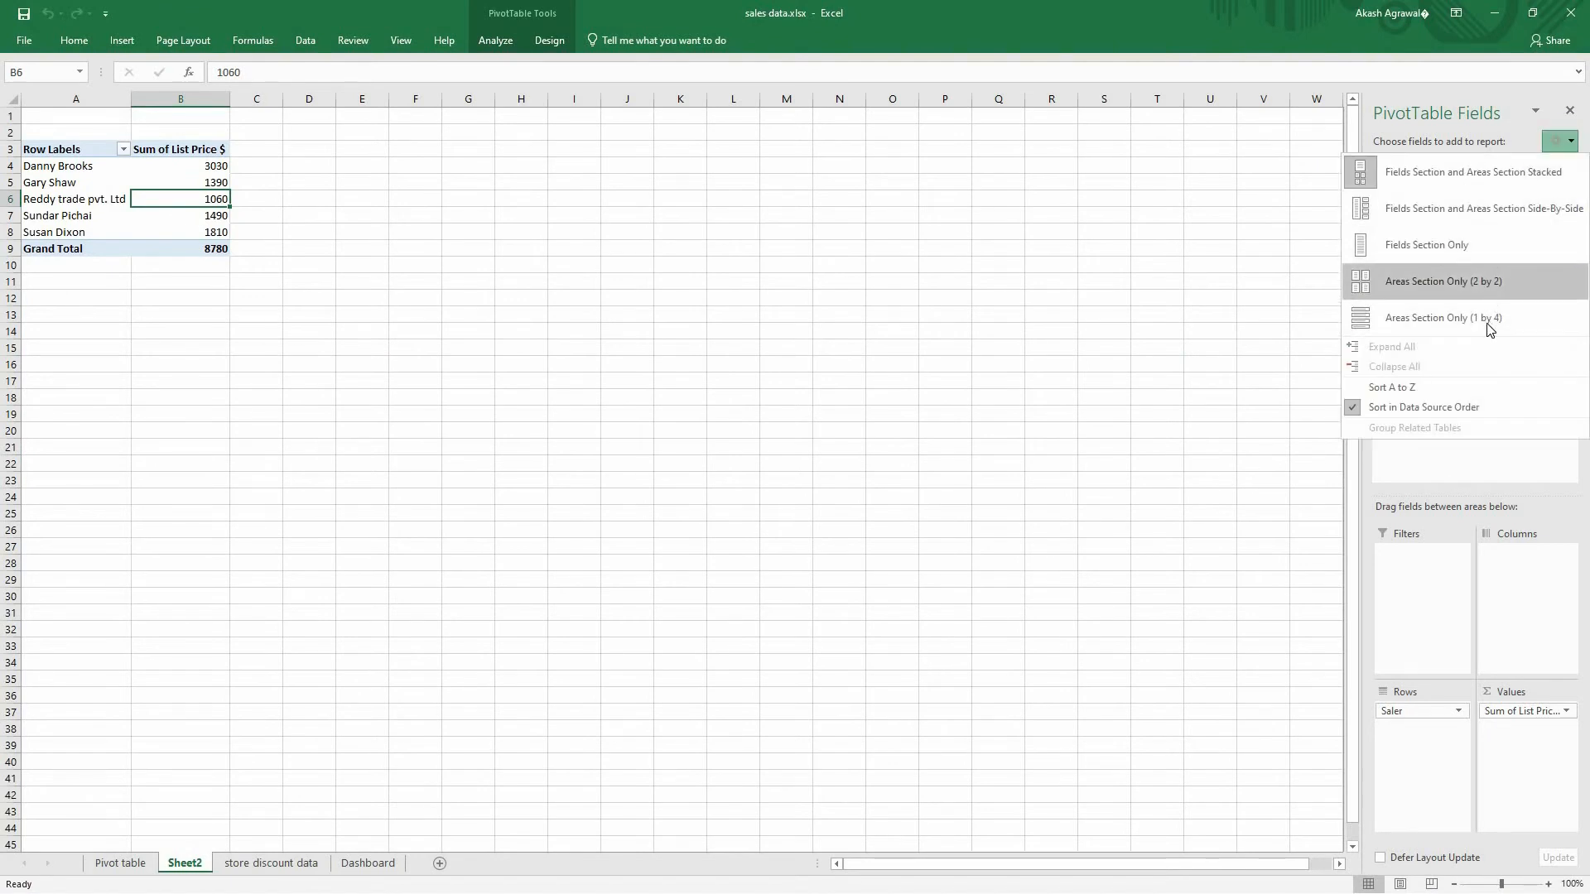
pyautogui.click(1457, 220)
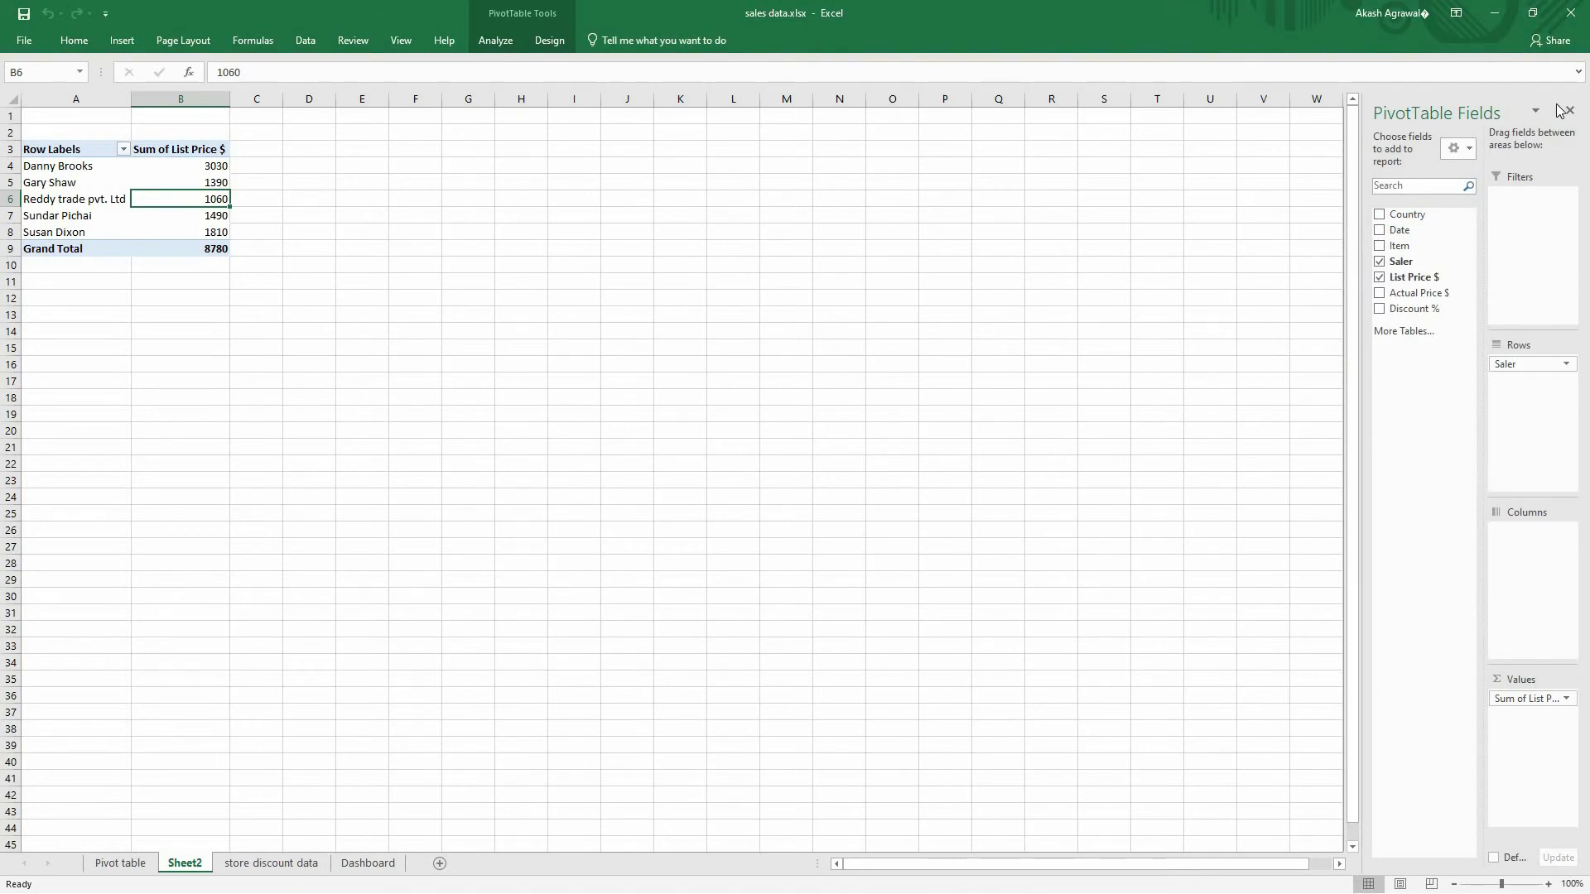
# Set the PivotTable field list layout to Fields Section and Areas Section Stacked.
pyautogui.click(1468, 147)
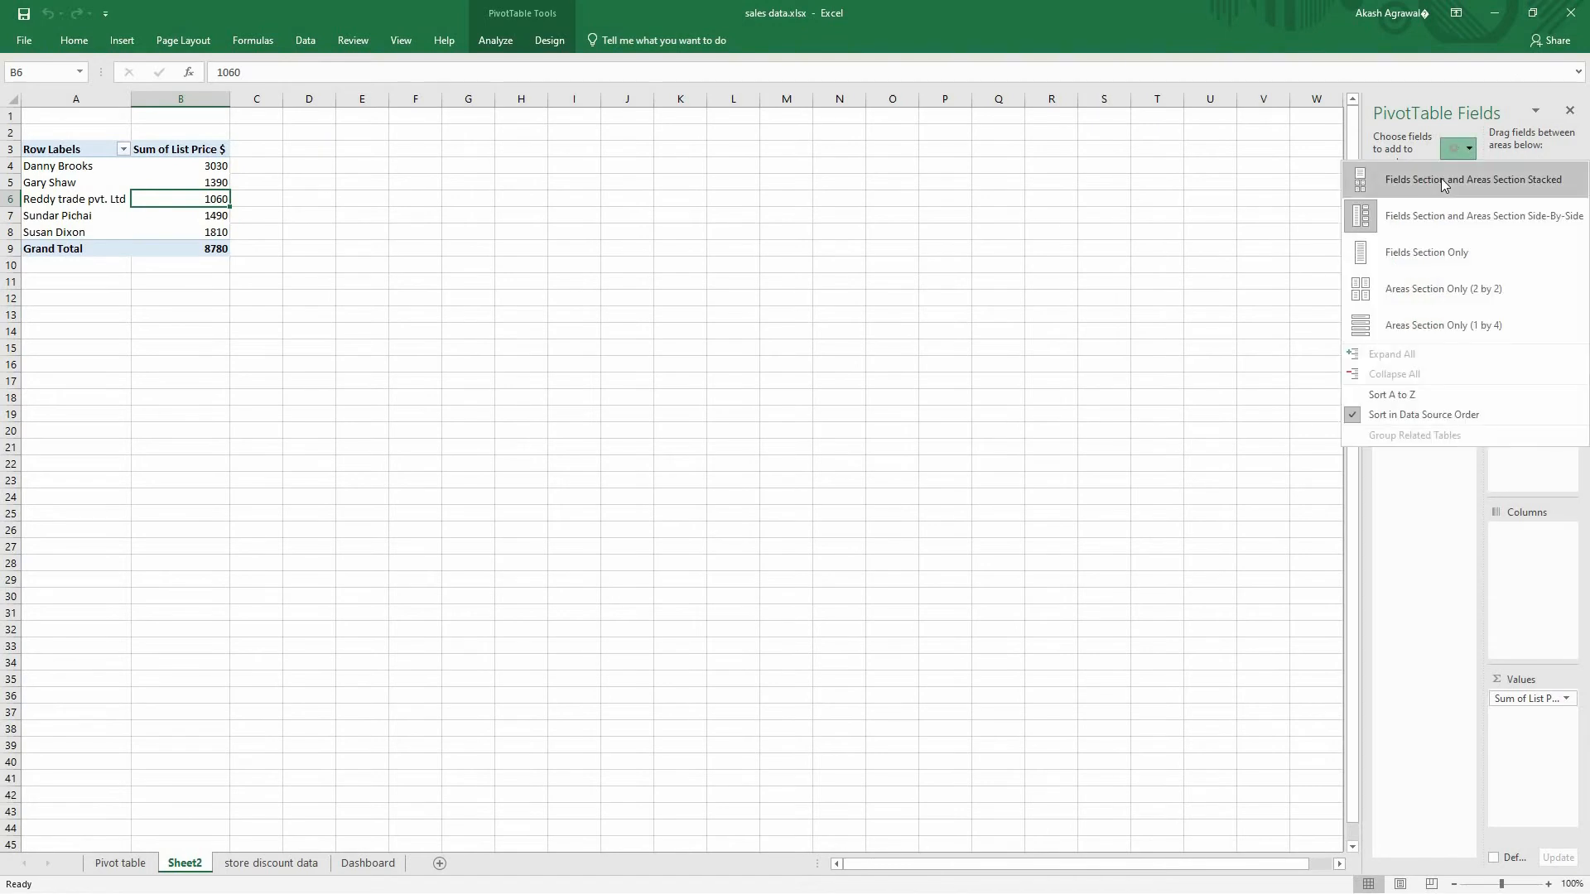
pyautogui.click(1412, 474)
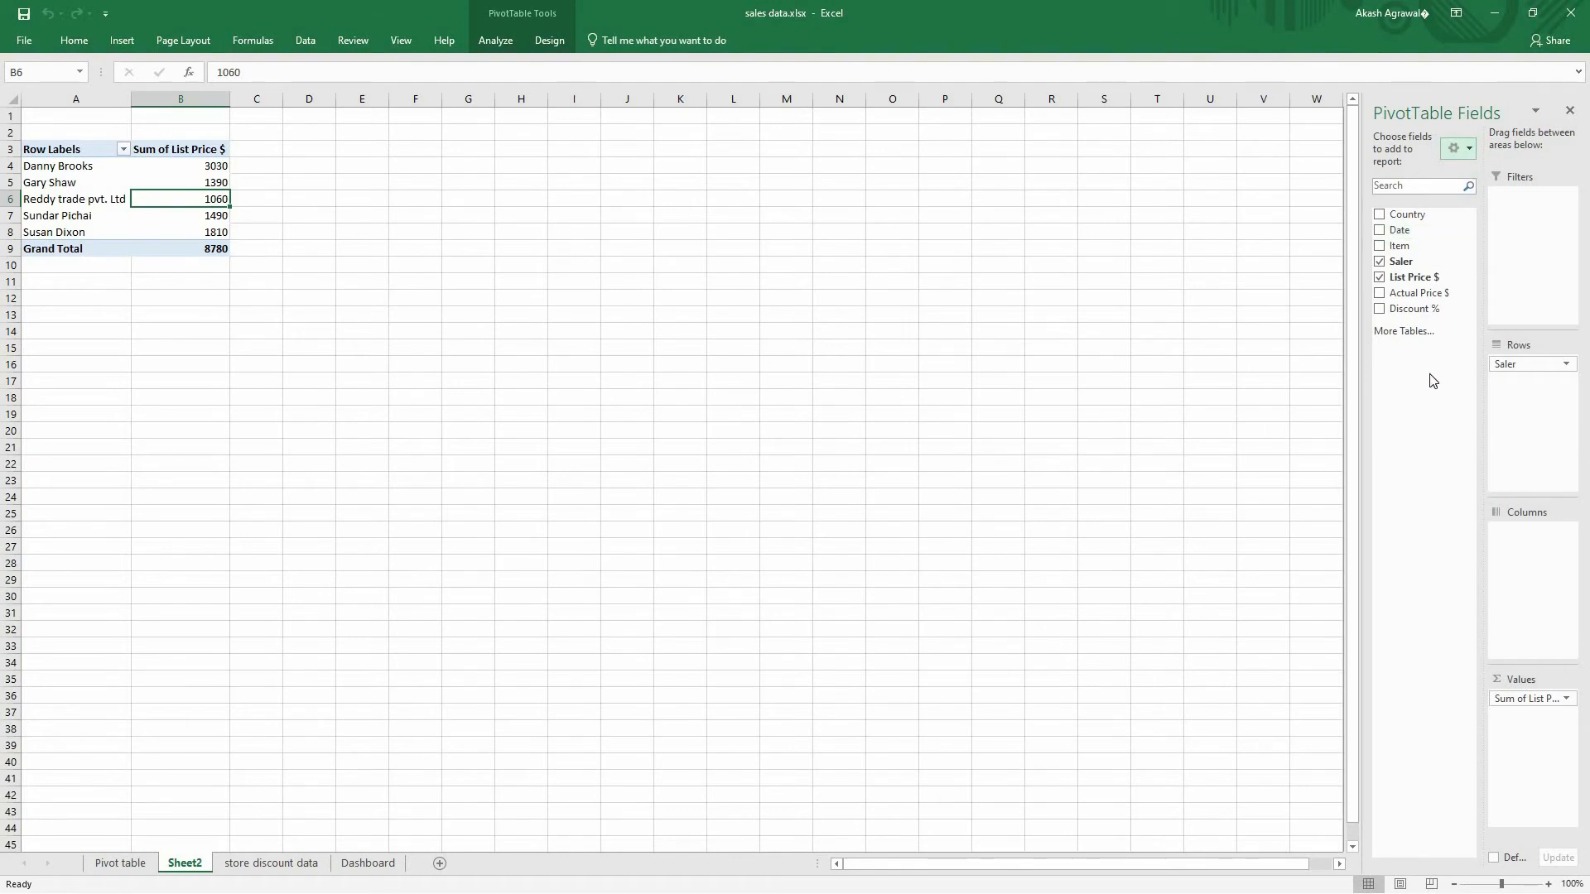
pyautogui.click(1466, 149)
pyautogui.click(1456, 176)
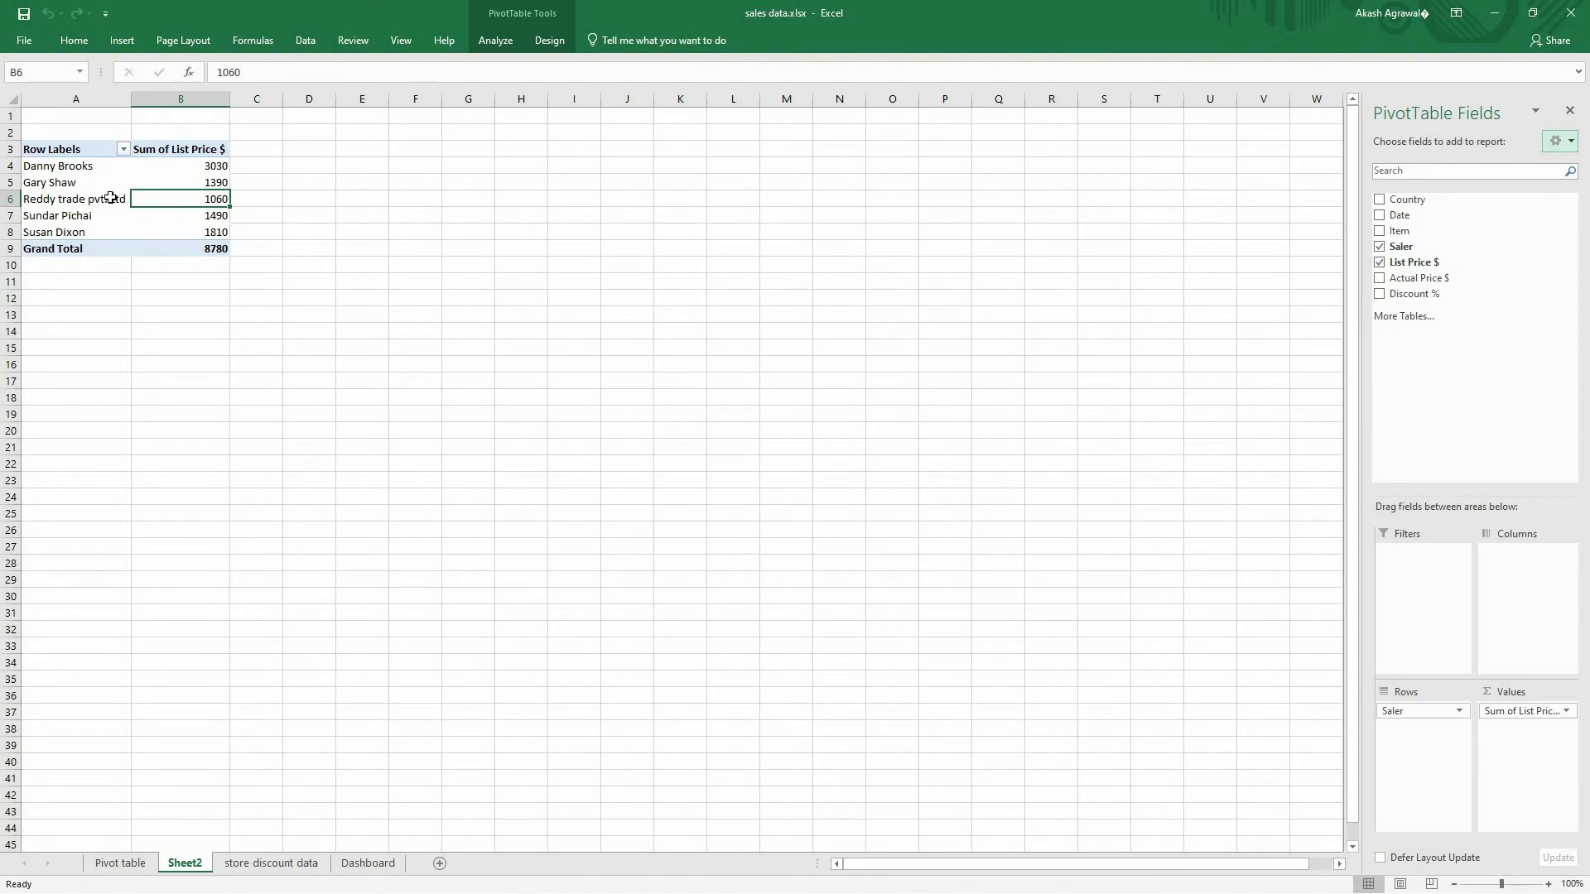
# Swap the pivot table's Rows field from Saler to Country, and put Saler back in Rows.
pyautogui.click(75, 186)
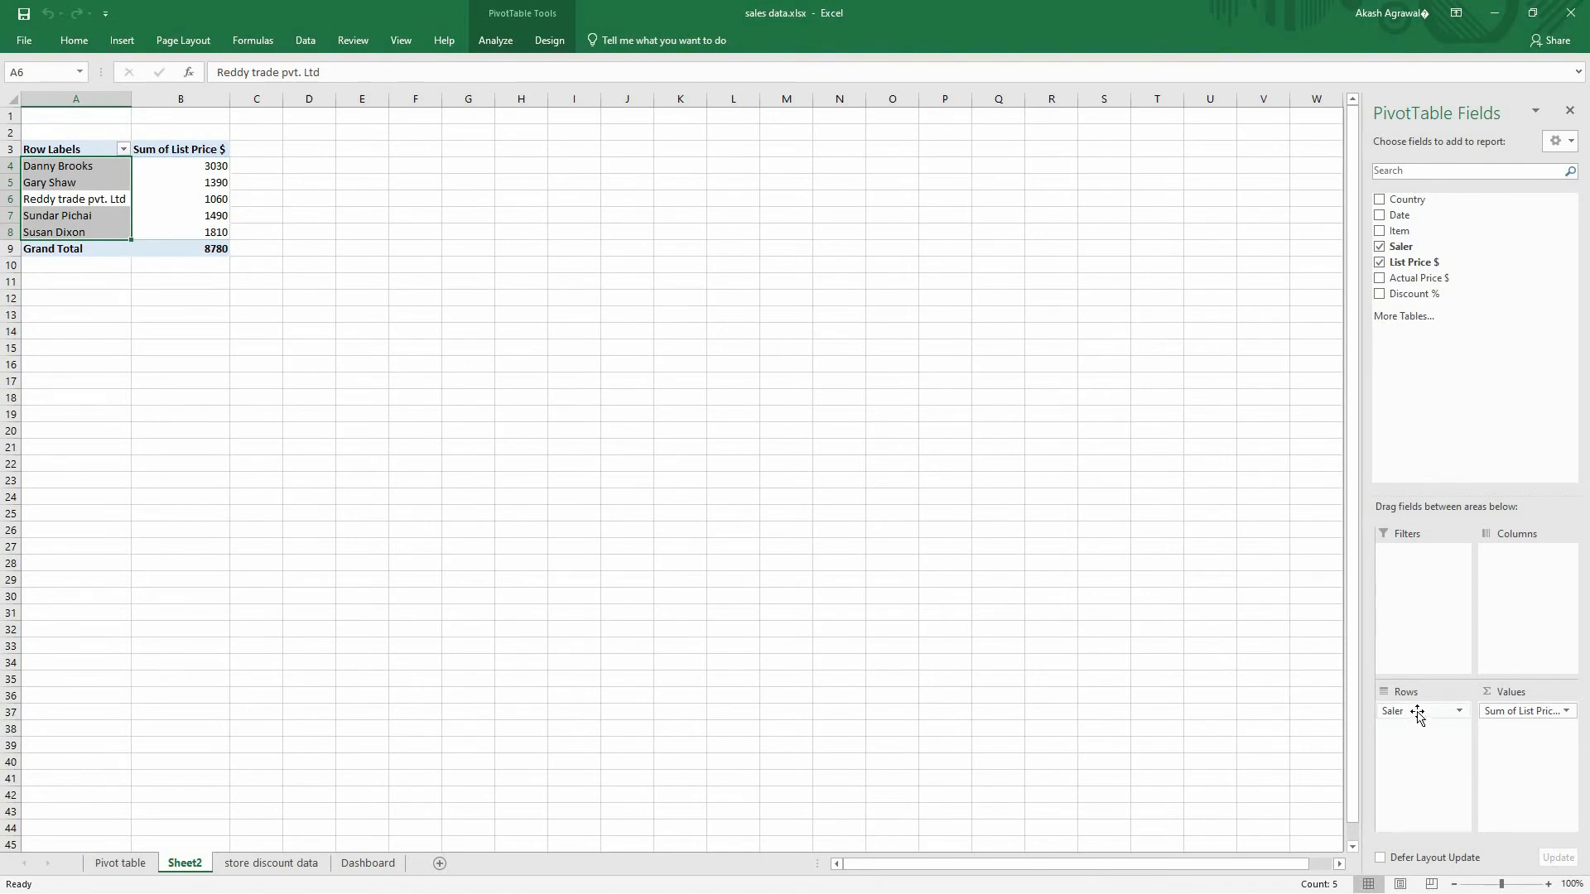
pyautogui.moveTo(1418, 714); pyautogui.dragTo(1289, 702)
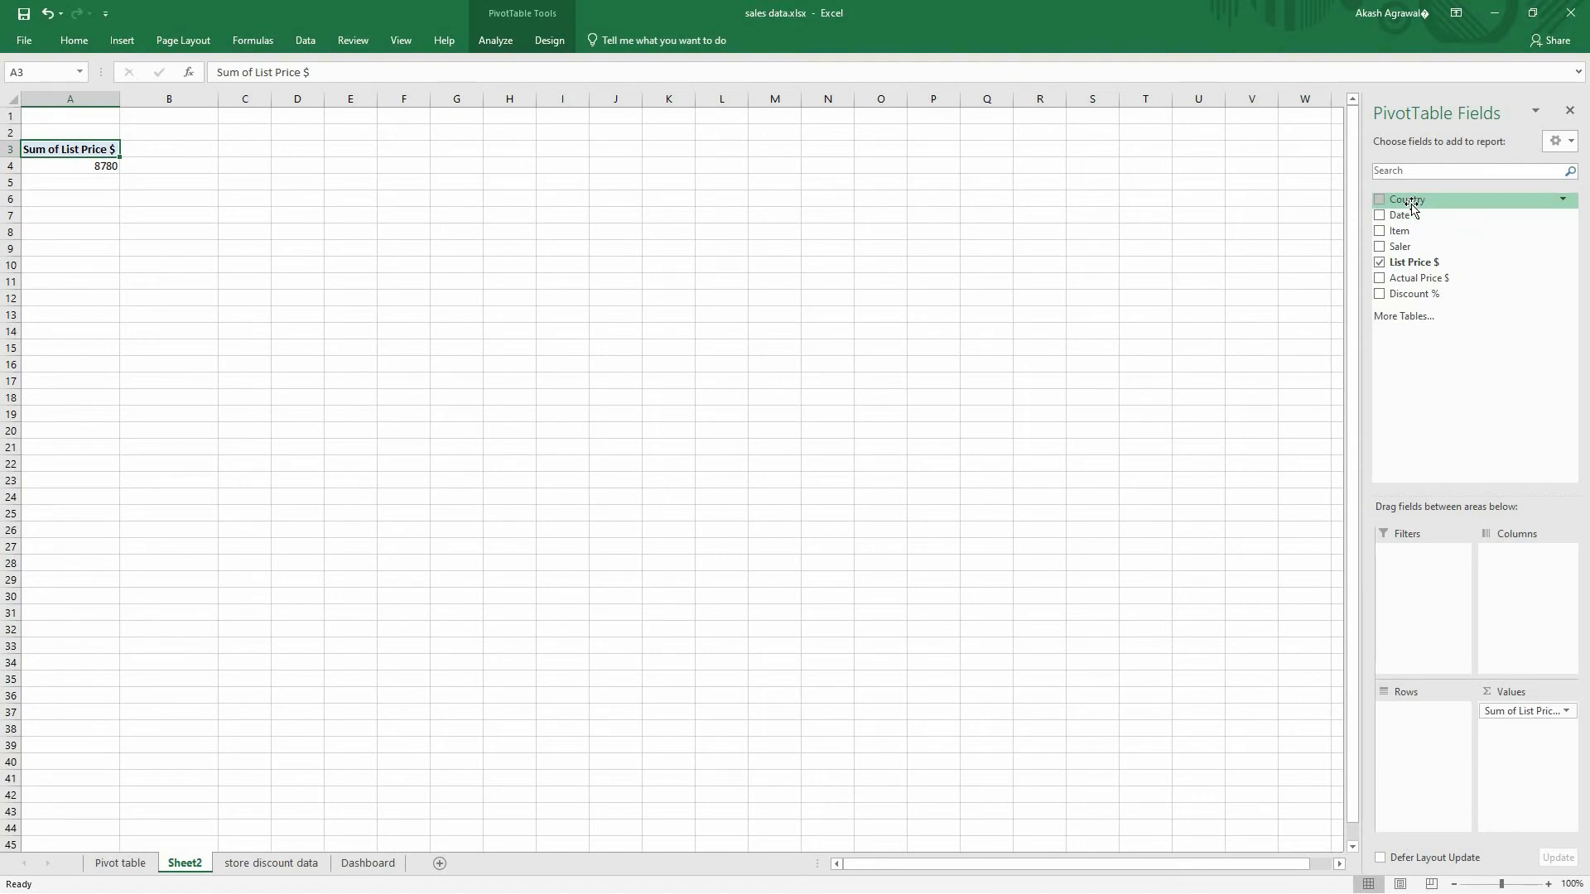
pyautogui.moveTo(1412, 207); pyautogui.dragTo(1427, 735)
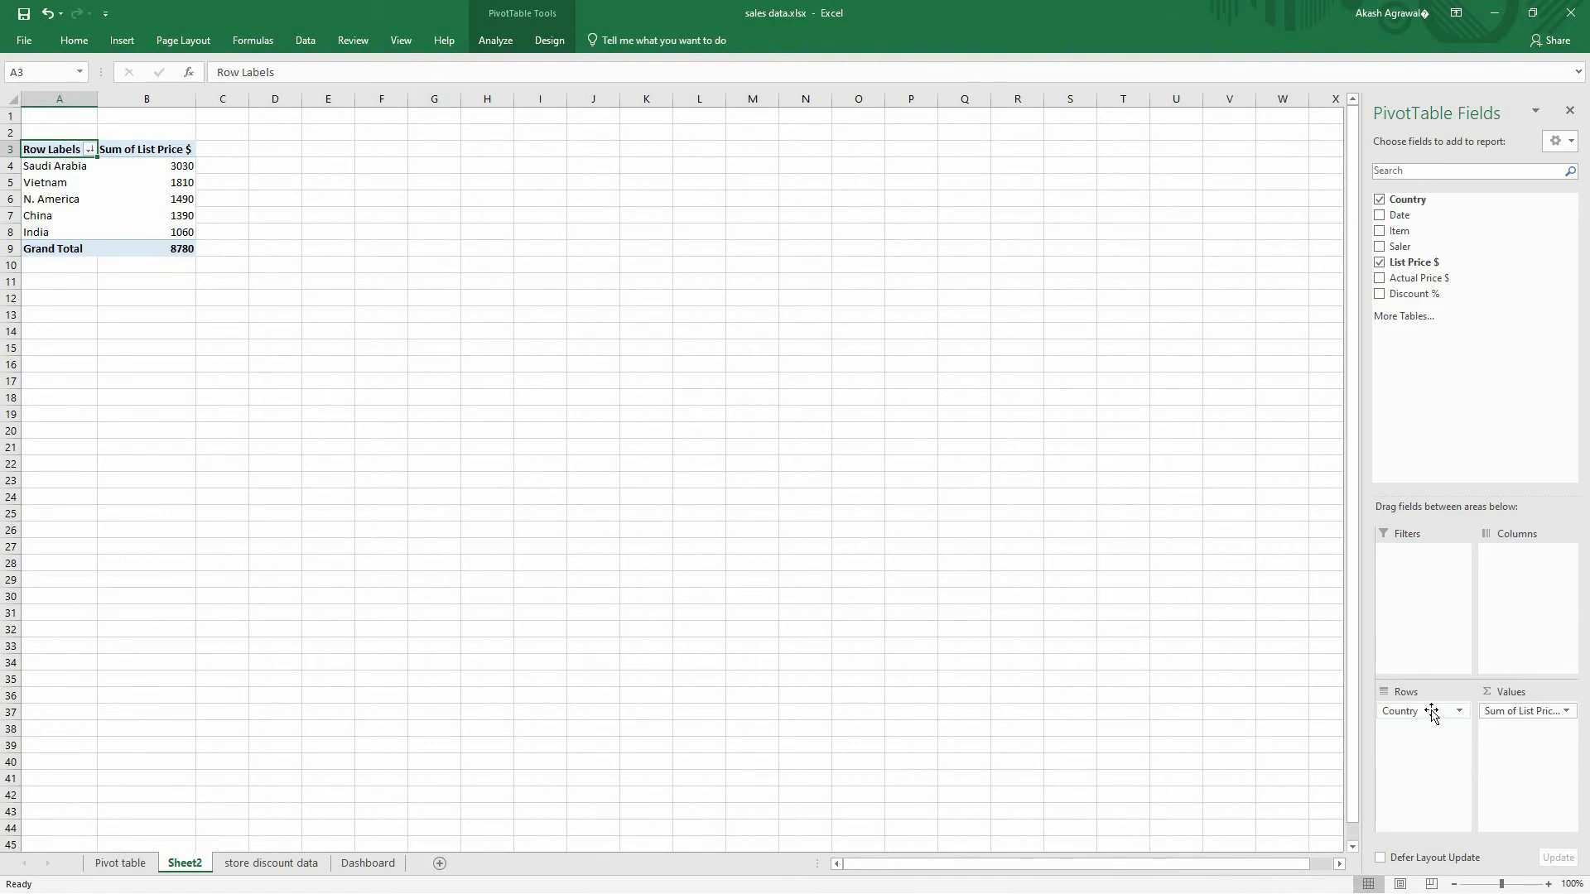
pyautogui.moveTo(1434, 717); pyautogui.dragTo(1231, 659)
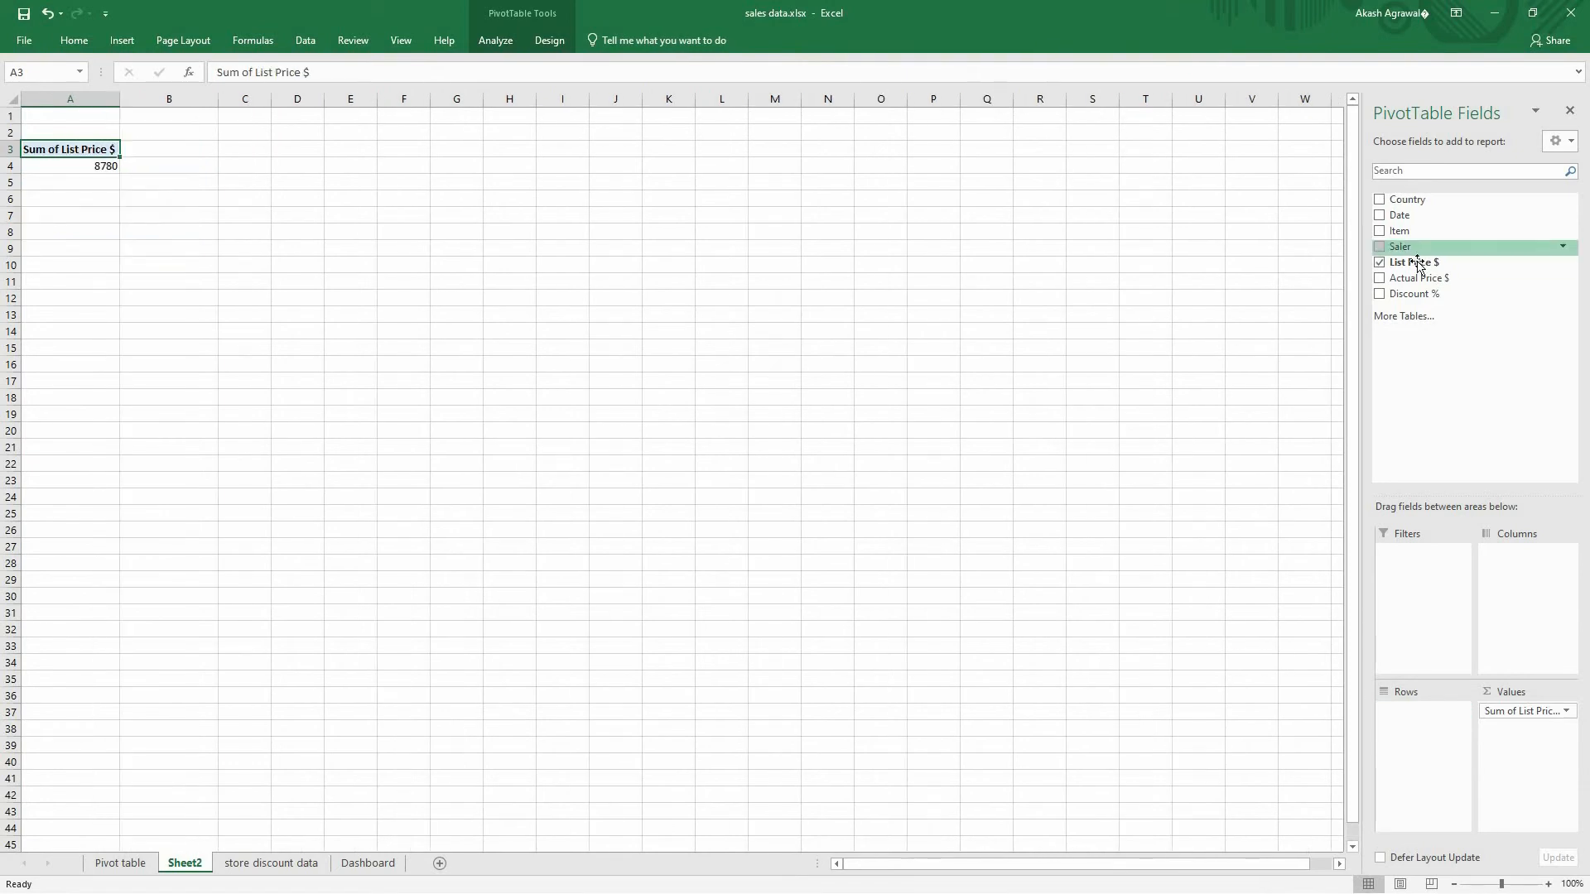
pyautogui.moveTo(1406, 257); pyautogui.dragTo(1433, 722)
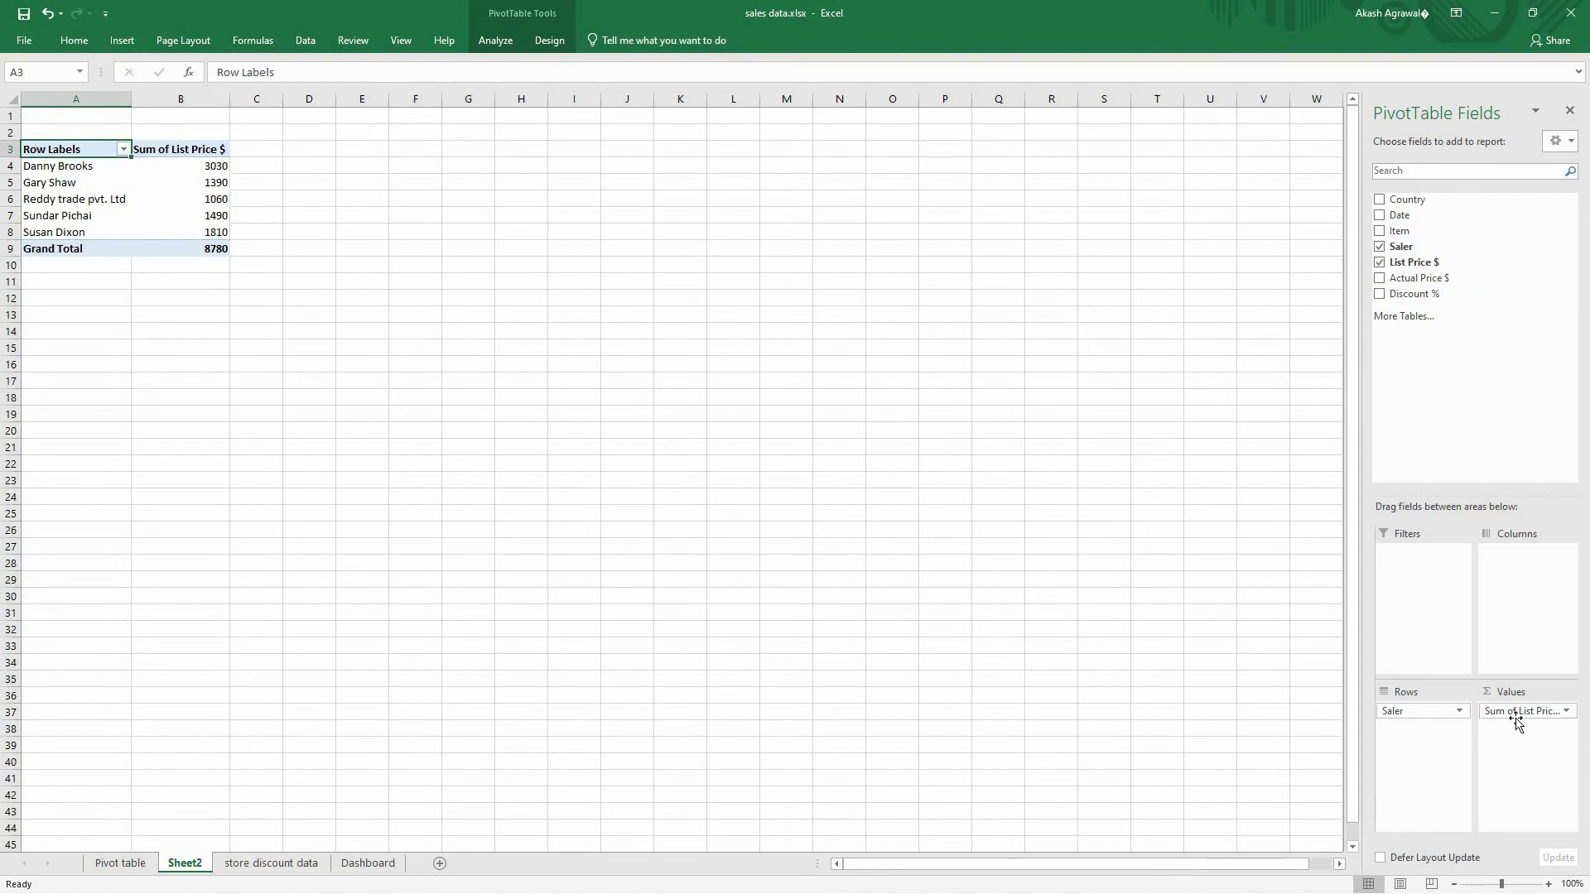
# Examine the saler rows and their Sum of List Price $ values in the pivot table.
pyautogui.click(127, 217)
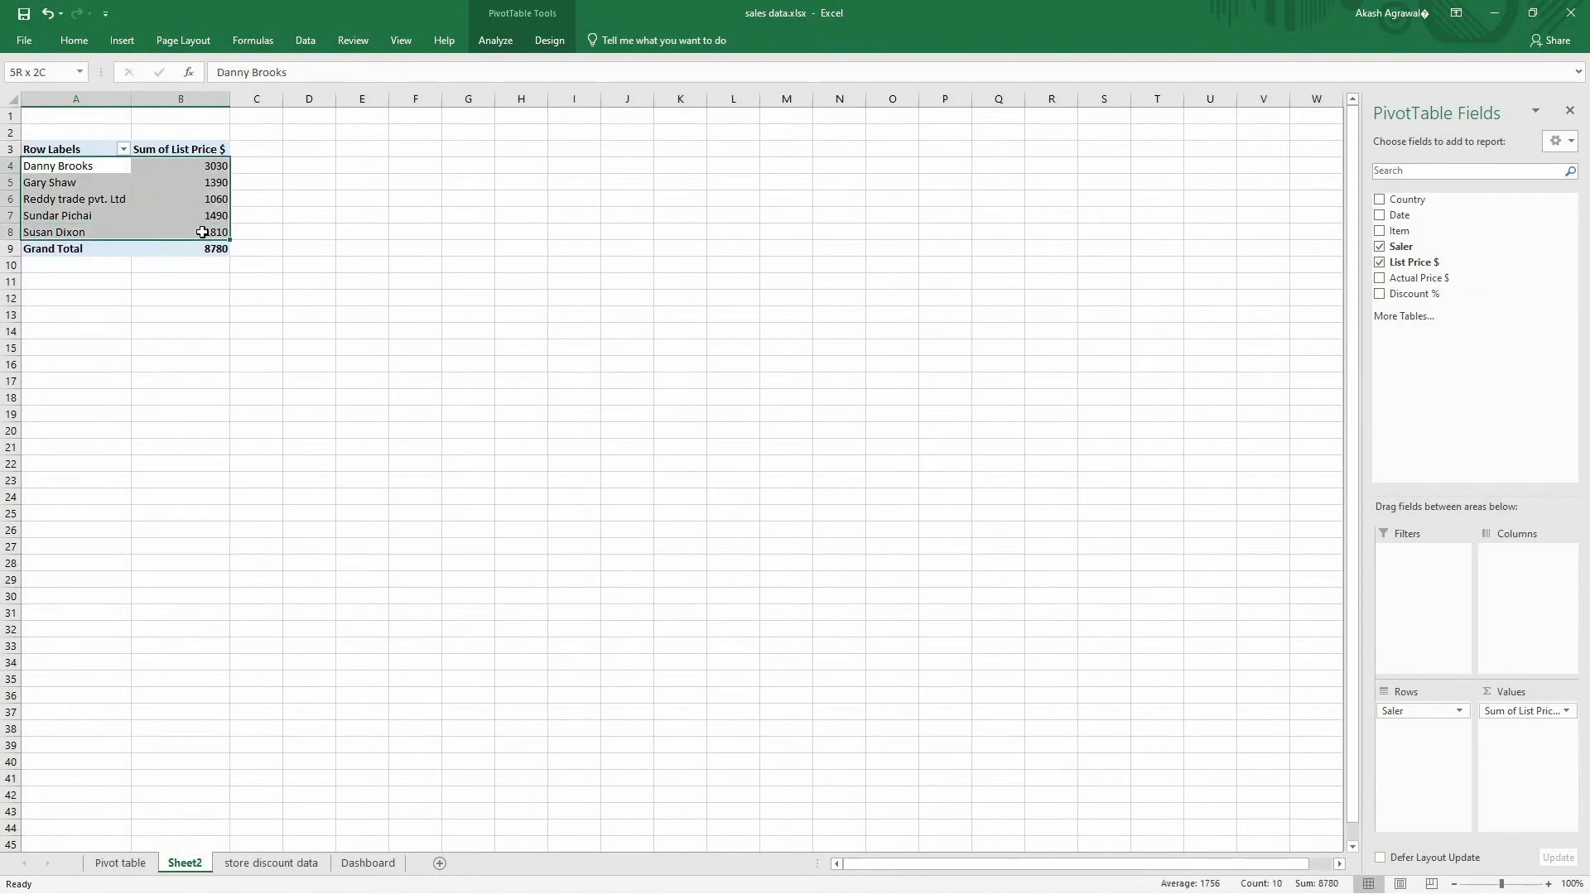
pyautogui.click(177, 215)
pyautogui.moveTo(174, 171); pyautogui.dragTo(184, 231)
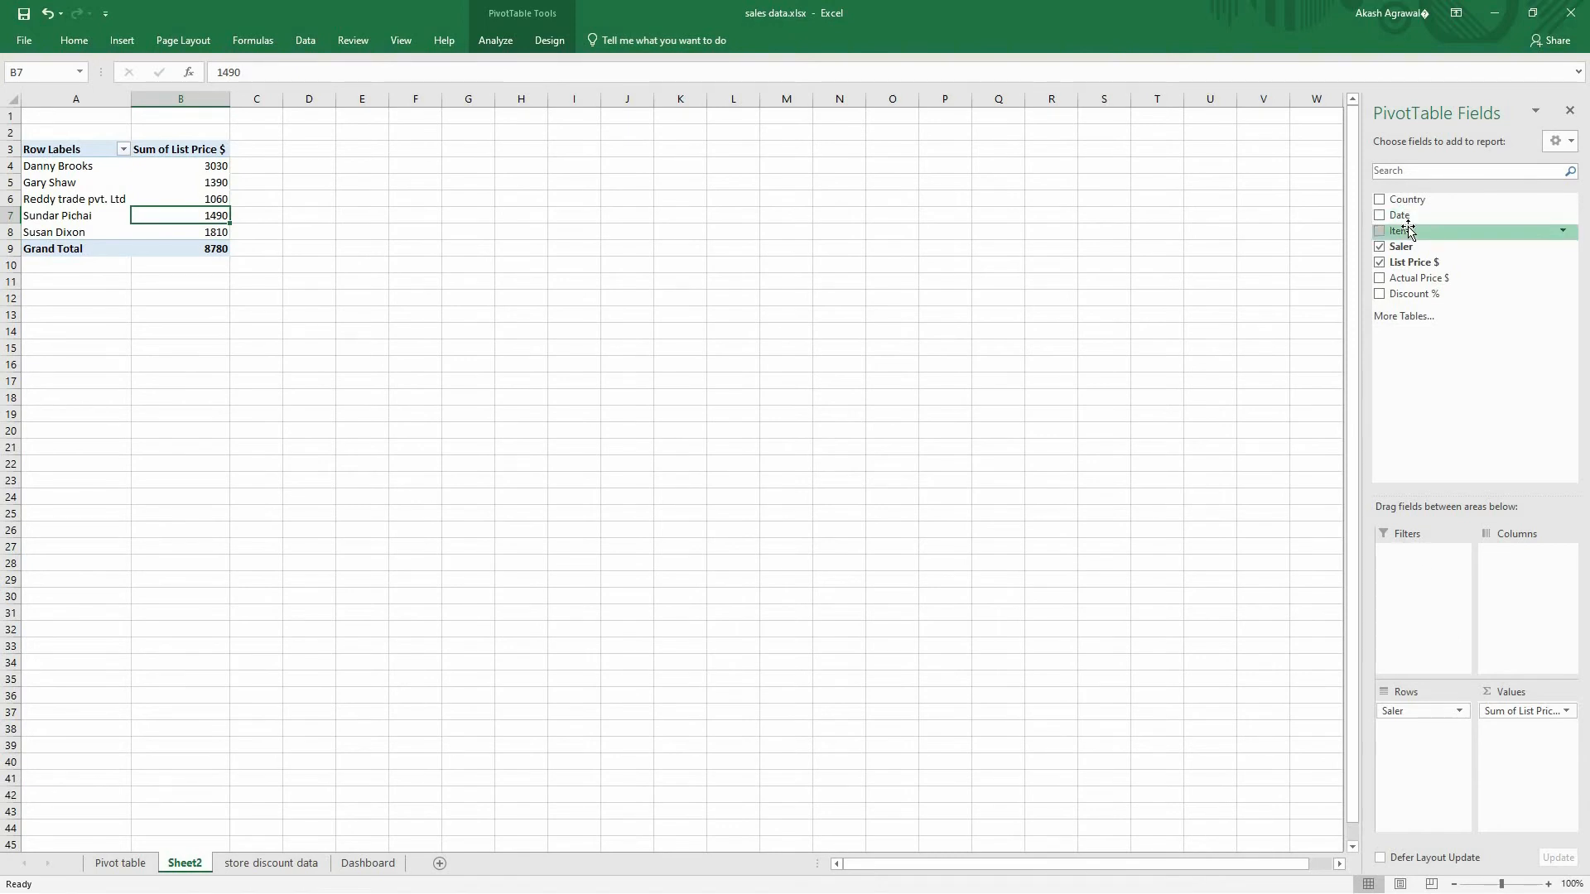
# Add Item as a report filter, filter the Saler pivot table to Air conditioner, and review the remaining list price sums.
pyautogui.moveTo(1425, 235); pyautogui.dragTo(1417, 583)
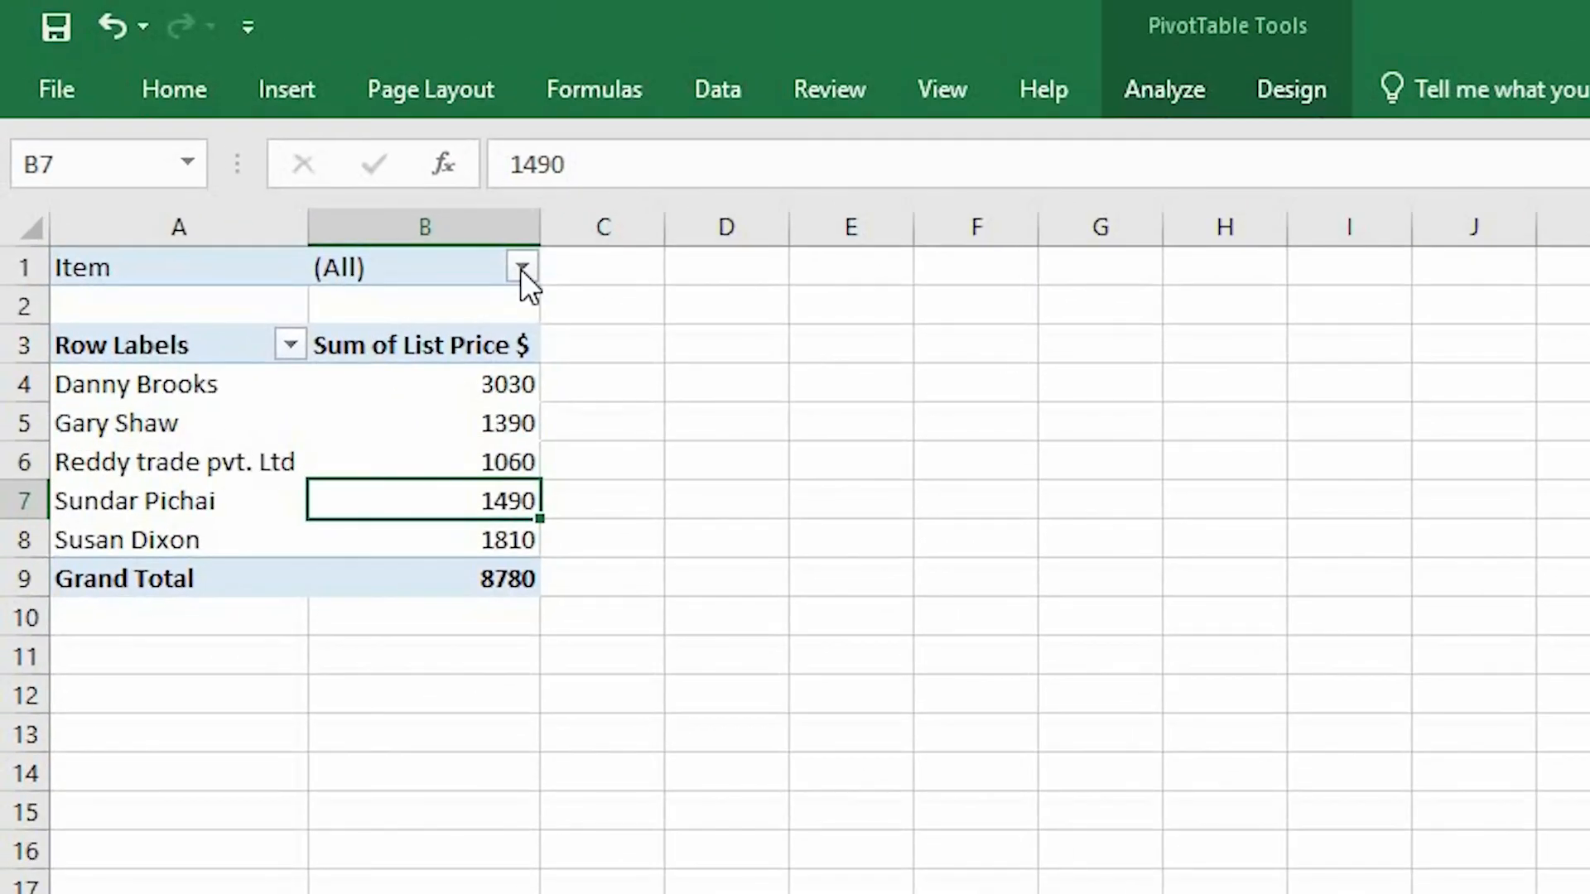
pyautogui.click(522, 267)
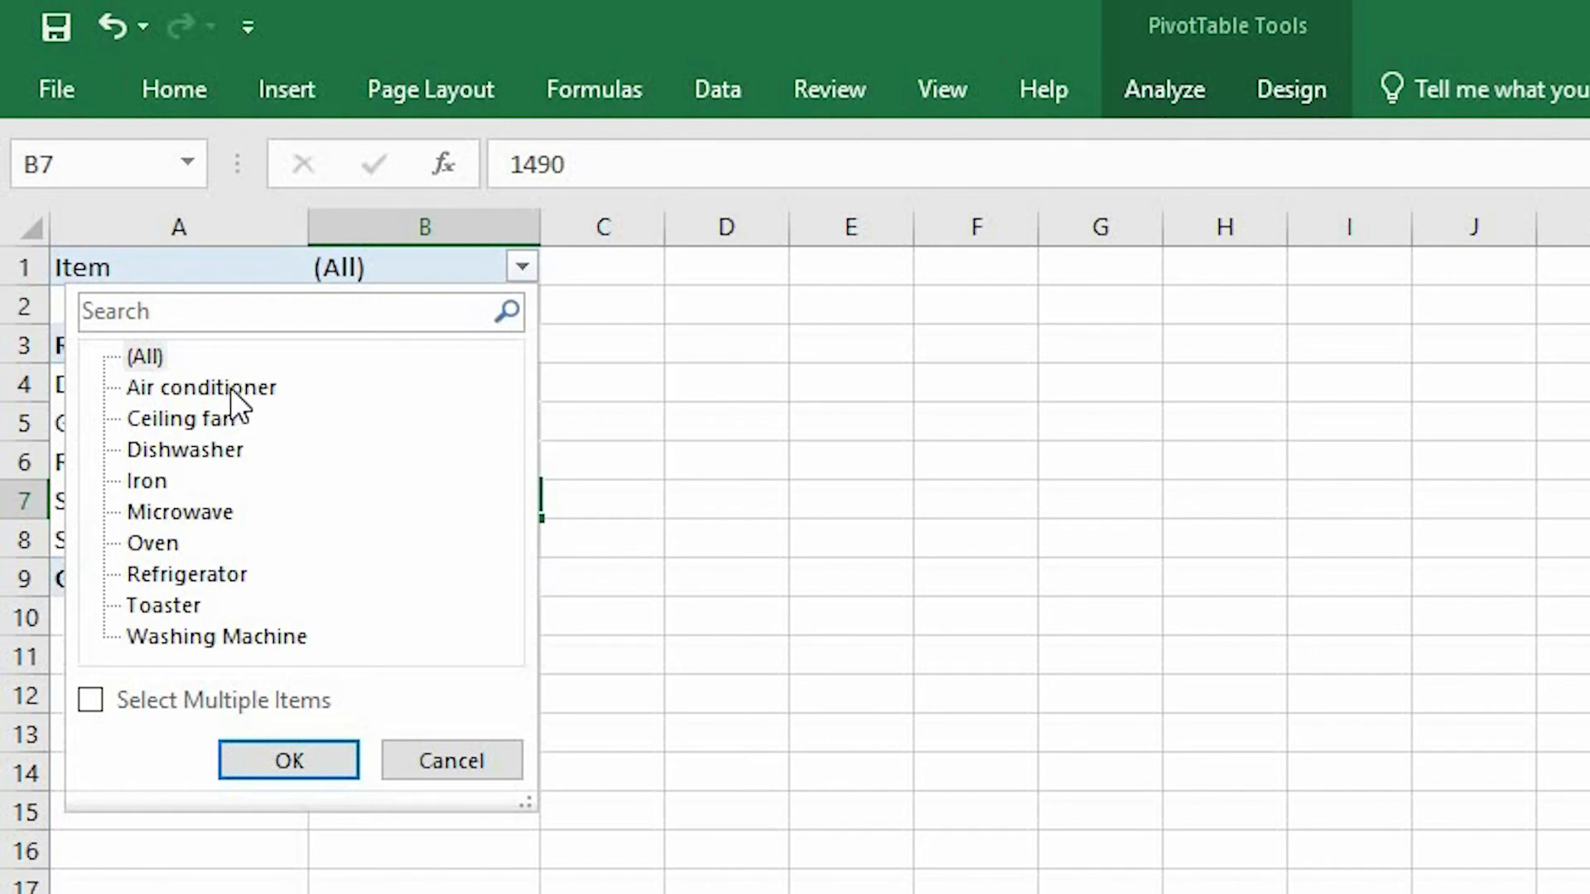
pyautogui.click(226, 389)
pyautogui.press('Return')
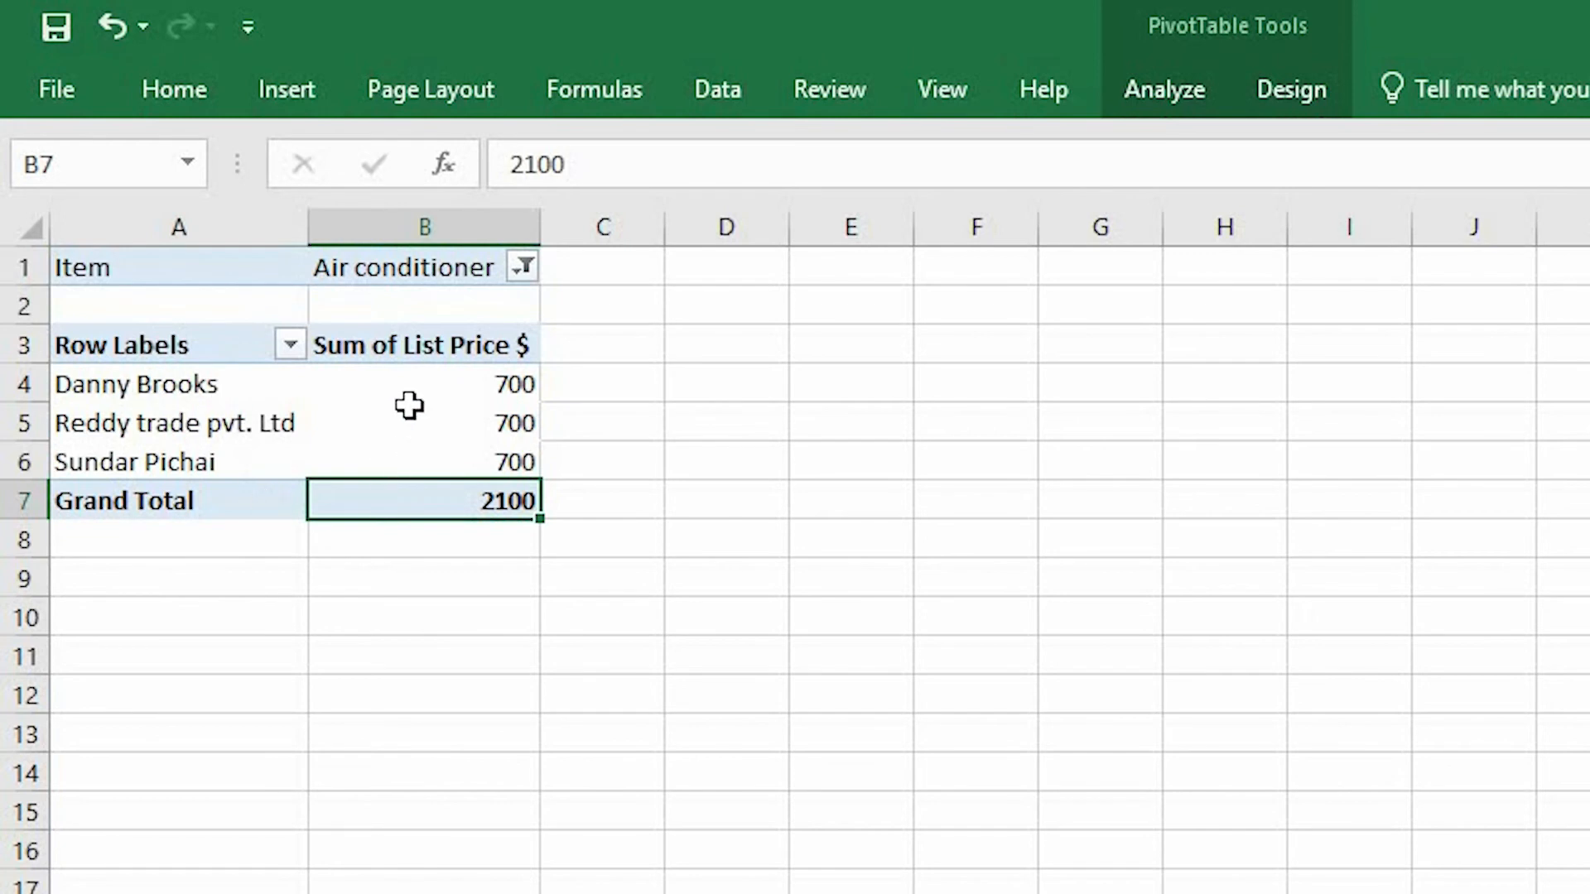
pyautogui.moveTo(408, 390); pyautogui.dragTo(333, 458)
pyautogui.click(670, 496)
pyautogui.click(326, 413)
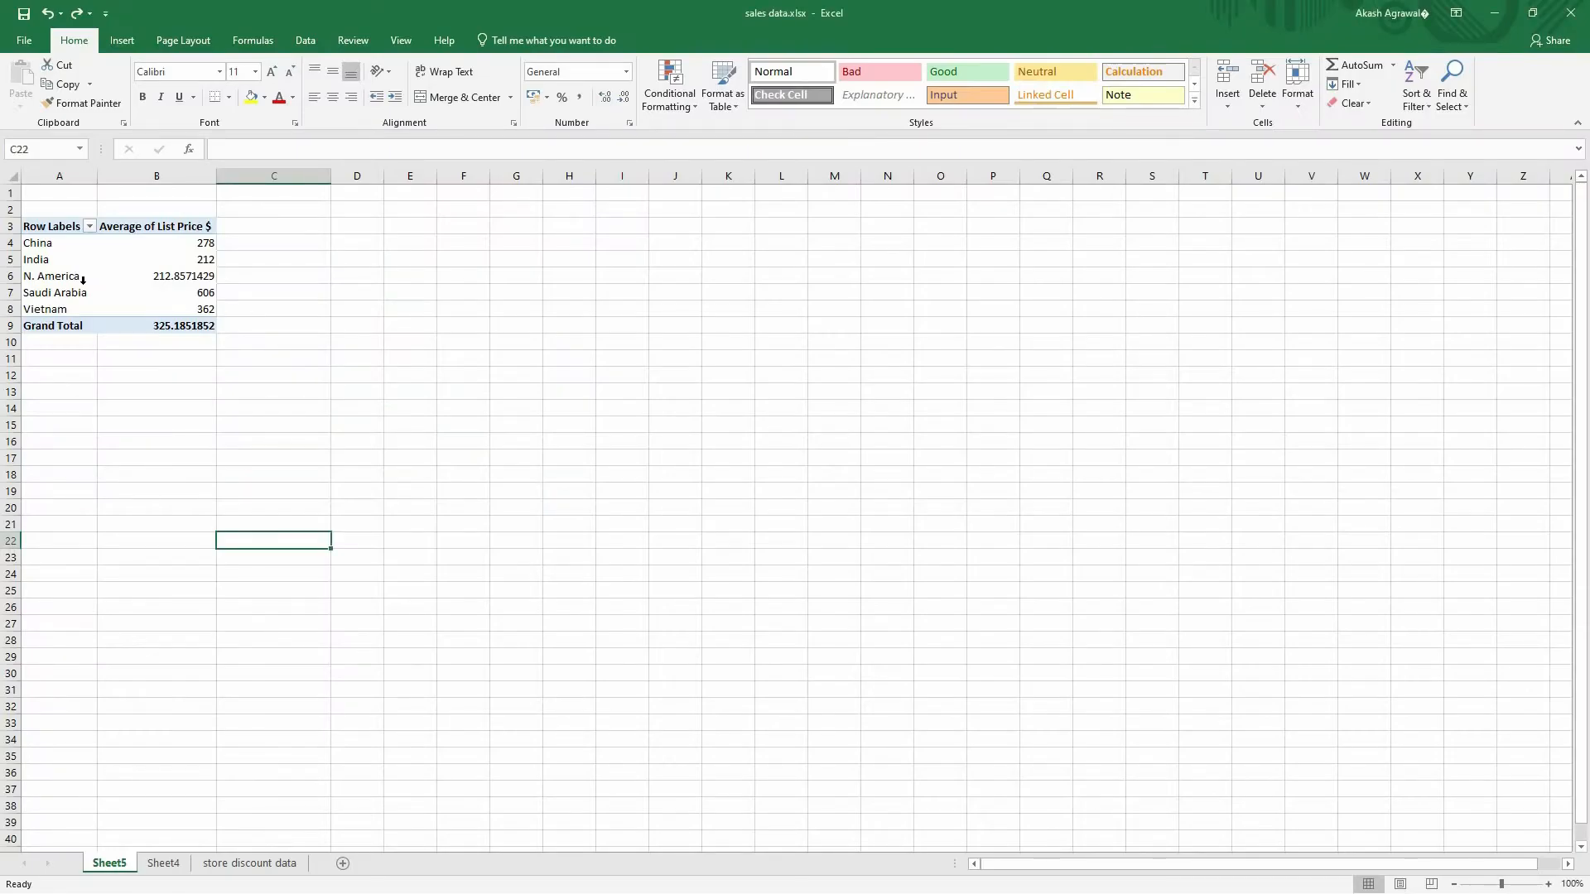
# In the Country pivot table on Sheet5, replace the average list price with Sum of Discount % and add Item as the column field.
pyautogui.click(82, 280)
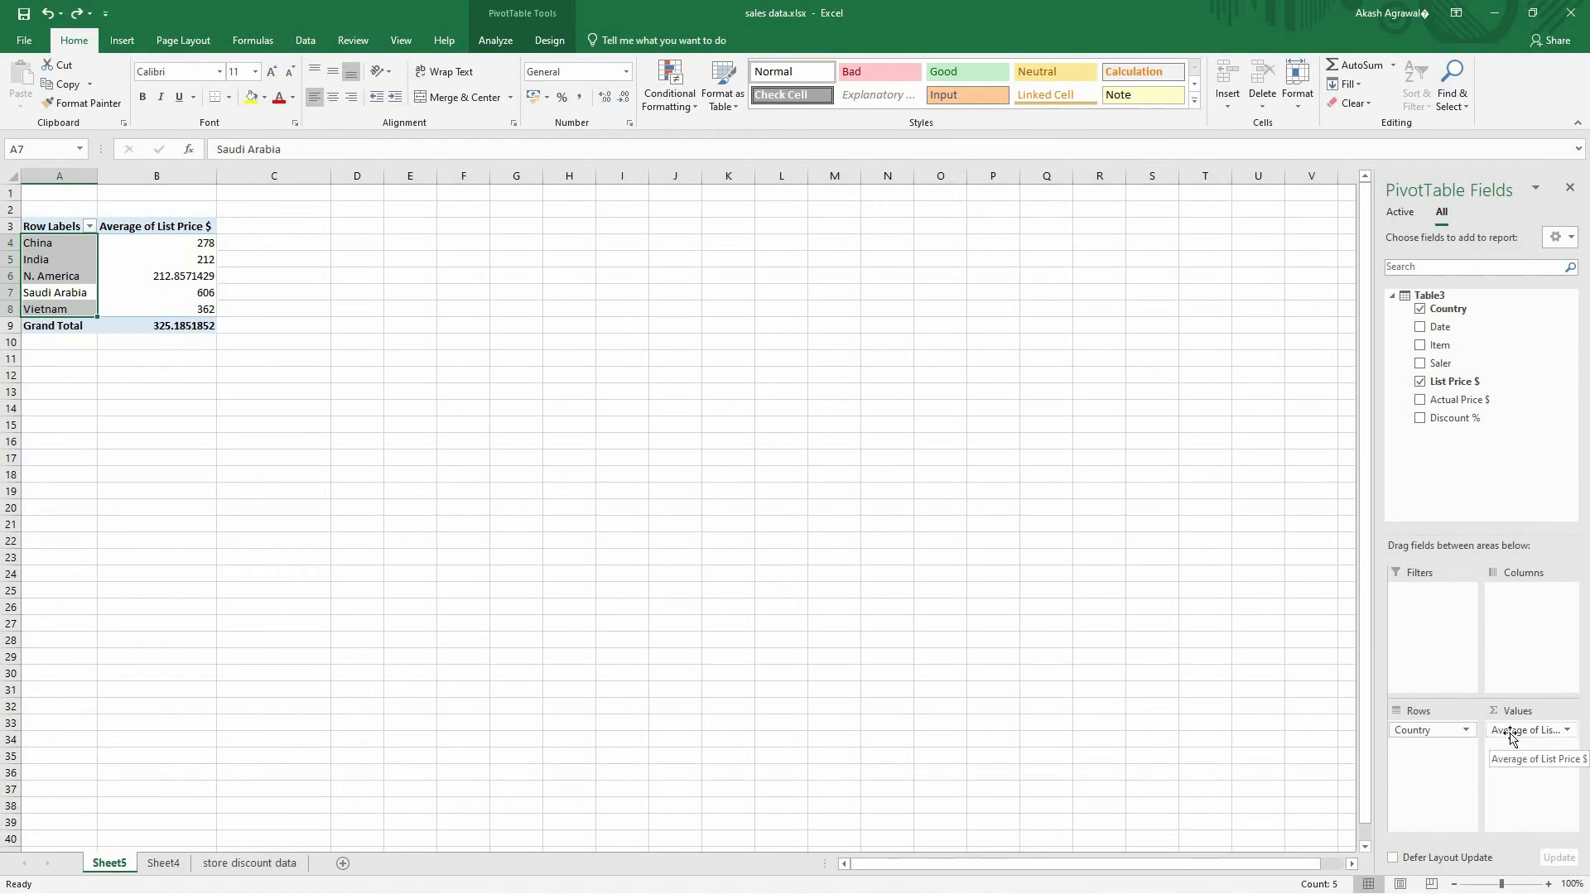
pyautogui.moveTo(1509, 733); pyautogui.dragTo(1520, 617)
pyautogui.moveTo(1457, 426); pyautogui.dragTo(1533, 751)
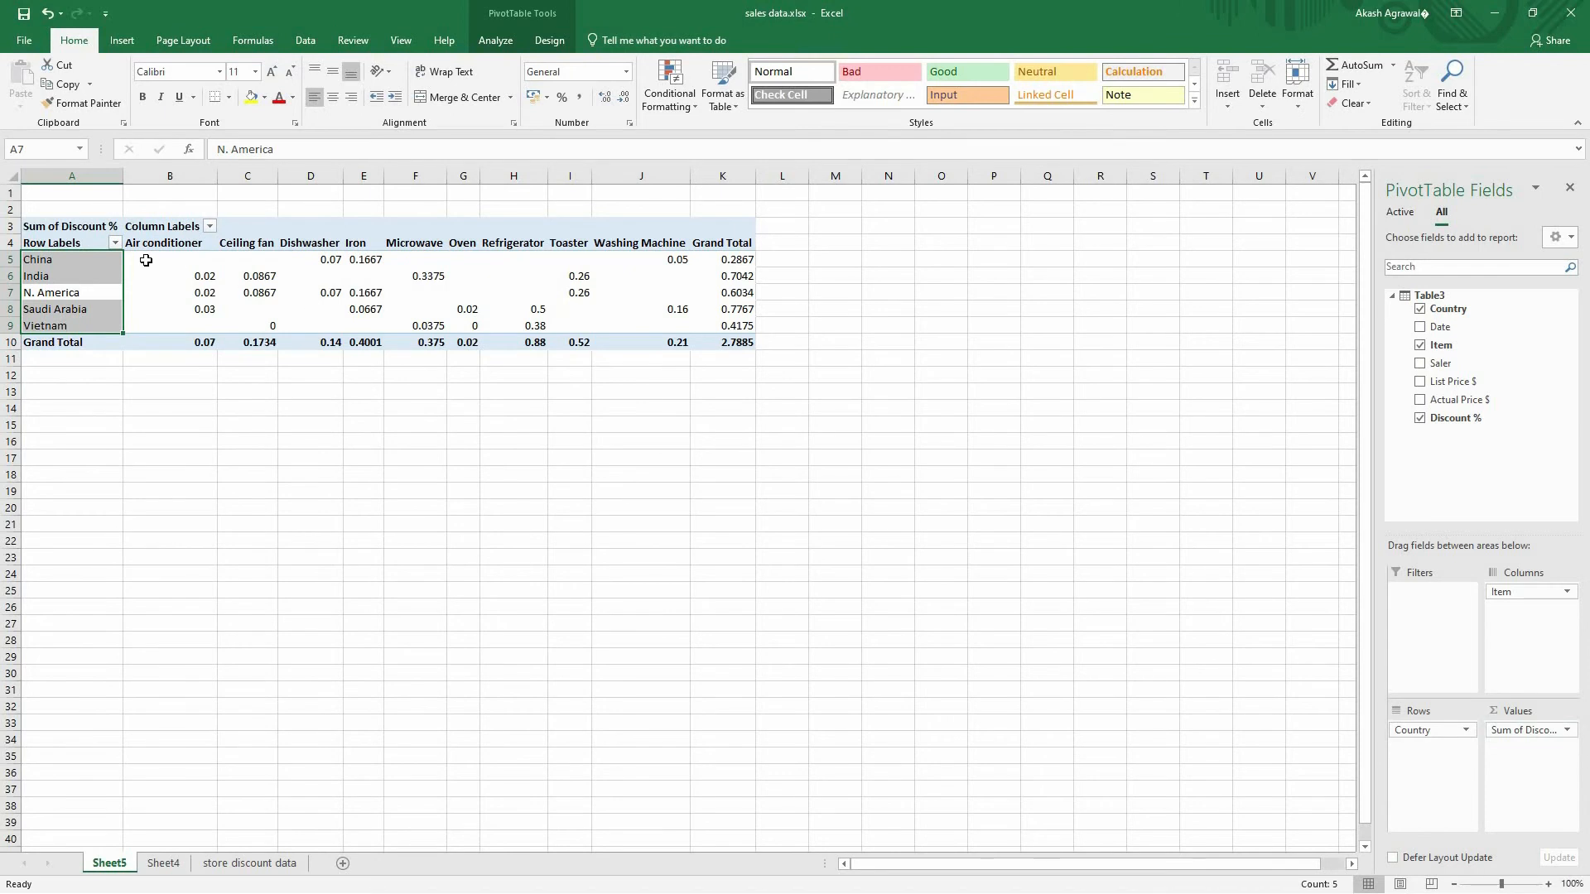
# Examine the item column labels, country row labels and Sum of Discount % values in the pivot table.
pyautogui.moveTo(151, 245); pyautogui.dragTo(671, 243)
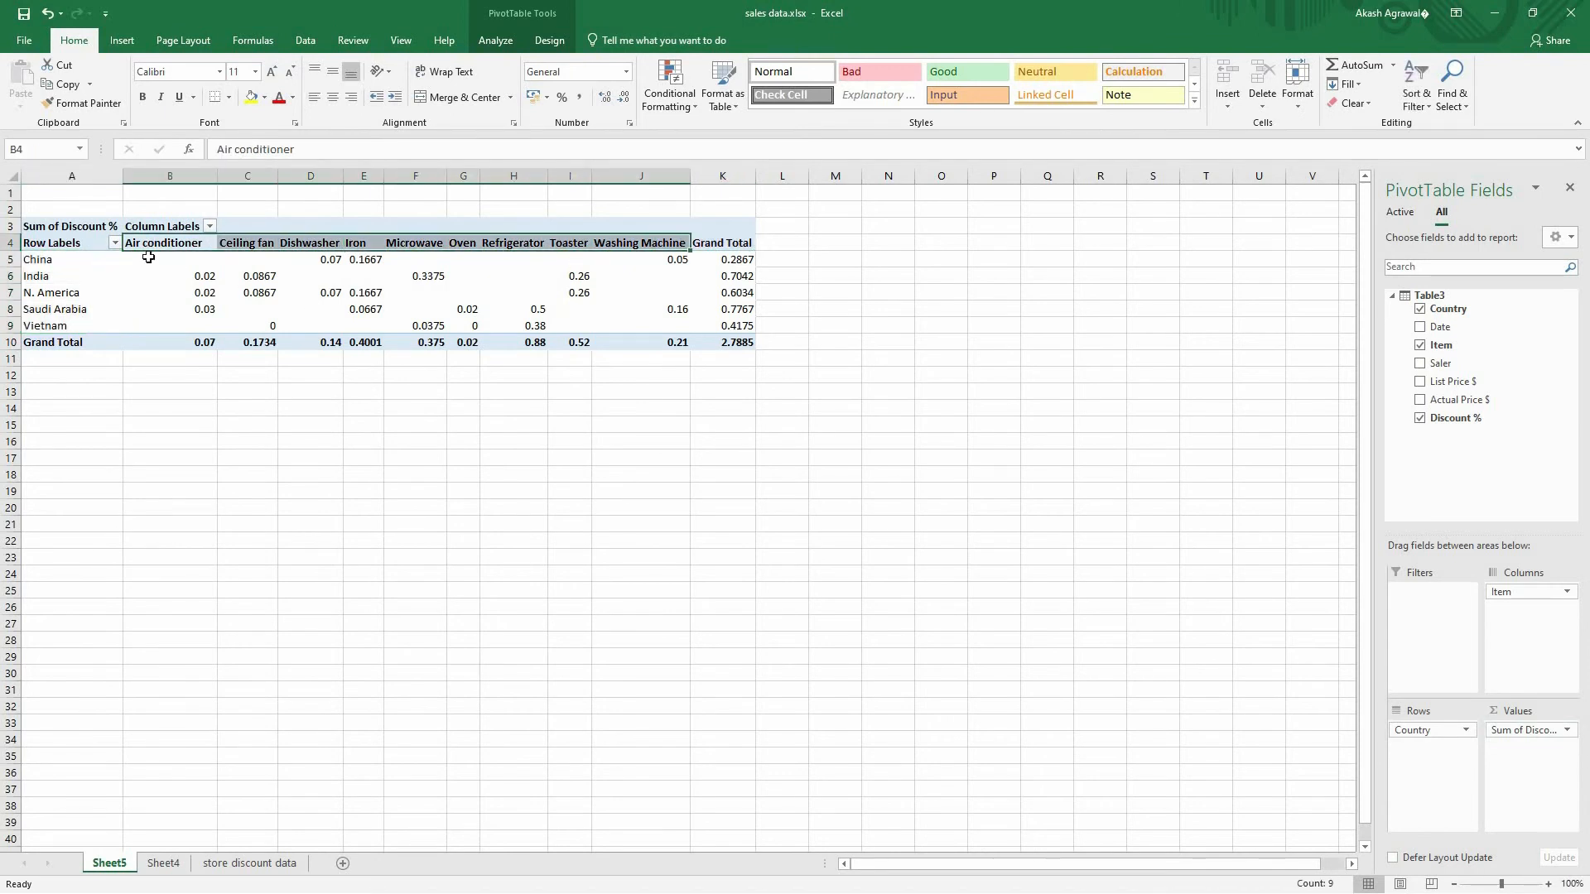
pyautogui.moveTo(92, 264); pyautogui.dragTo(75, 328)
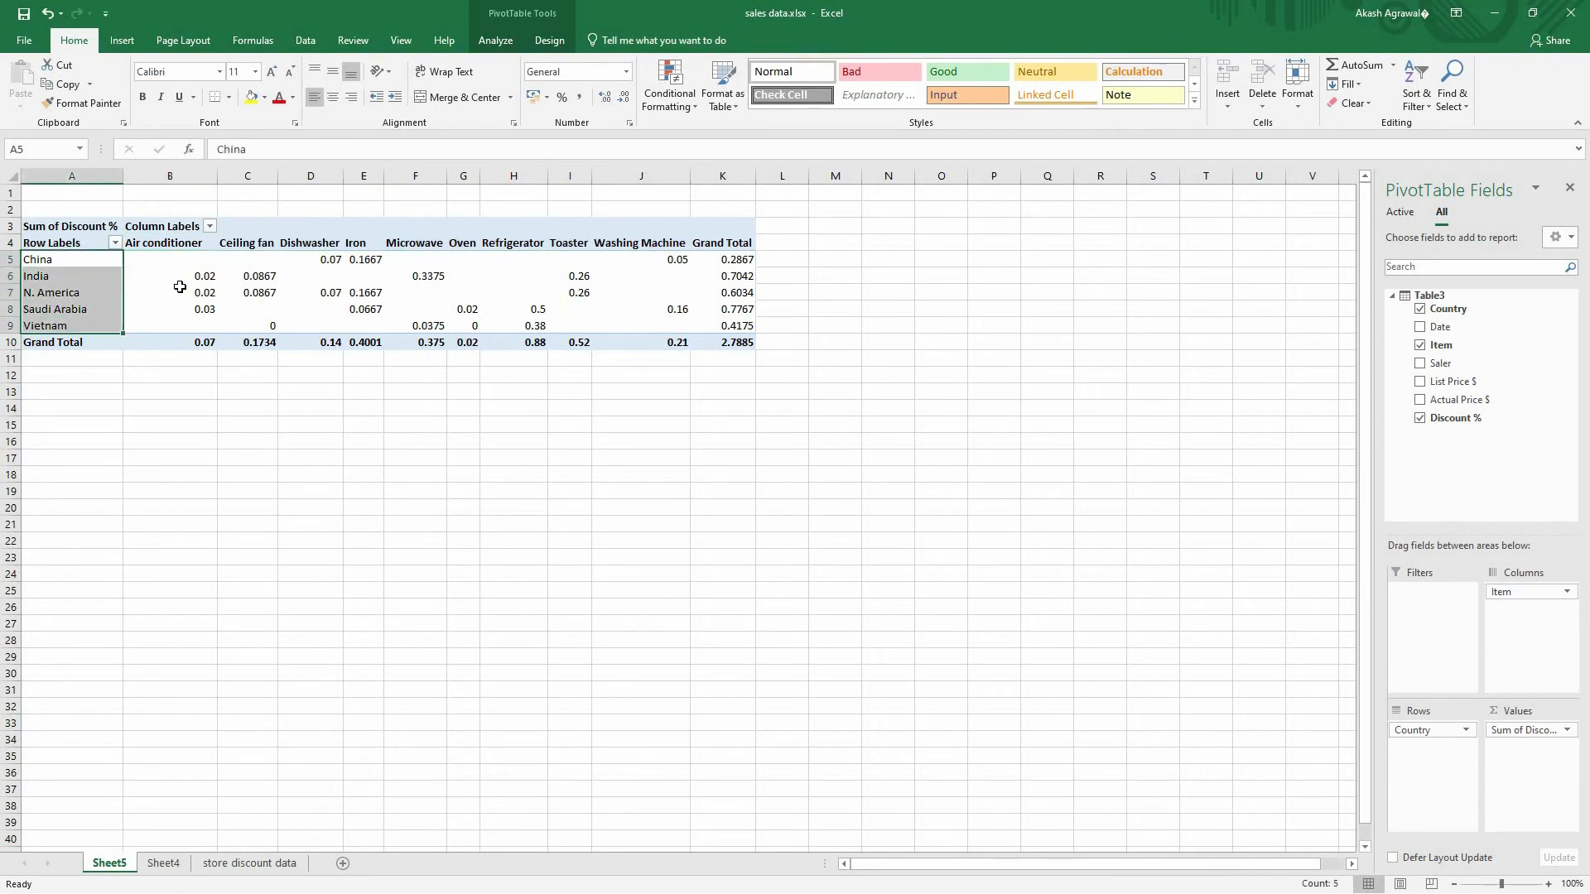
pyautogui.moveTo(173, 266)
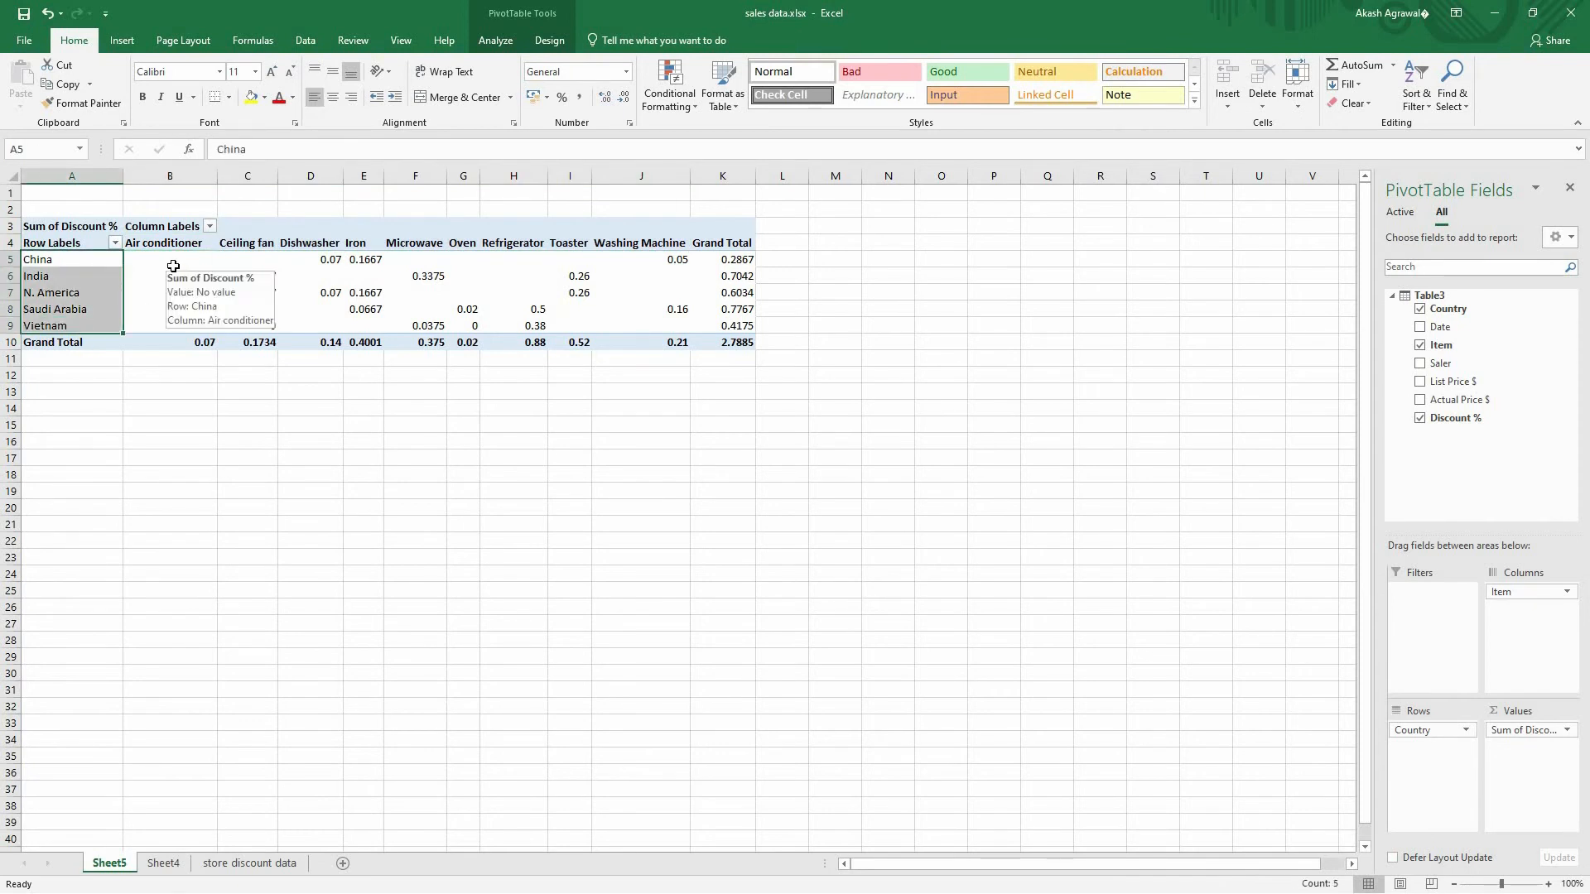
pyautogui.moveTo(173, 266); pyautogui.dragTo(722, 327)
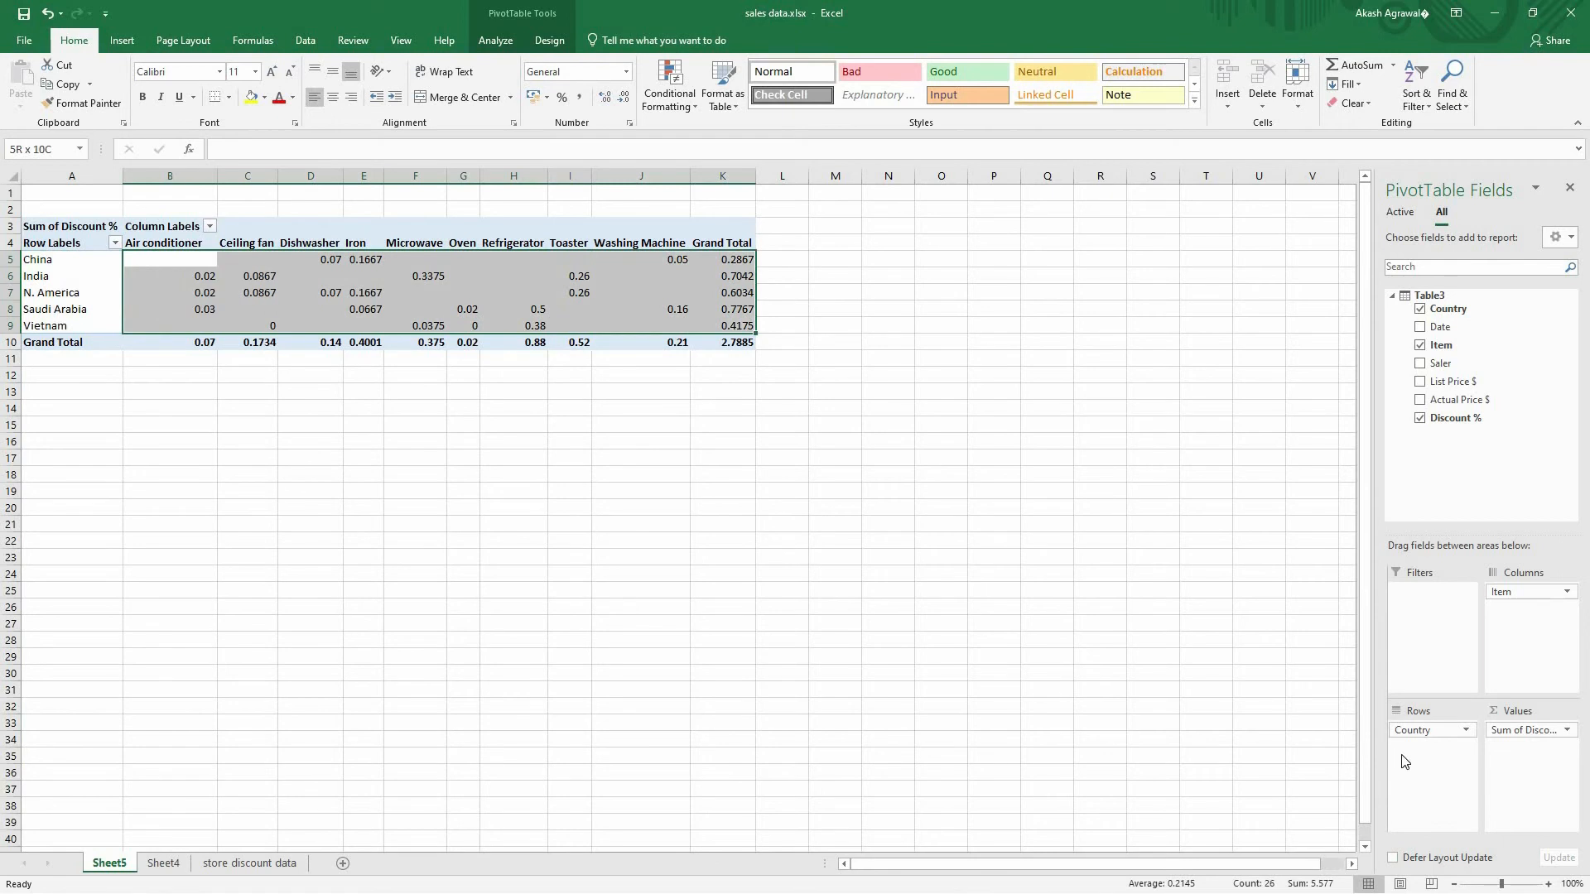
# Summarize the Discount % value field by Average instead of Sum.
pyautogui.click(1566, 731)
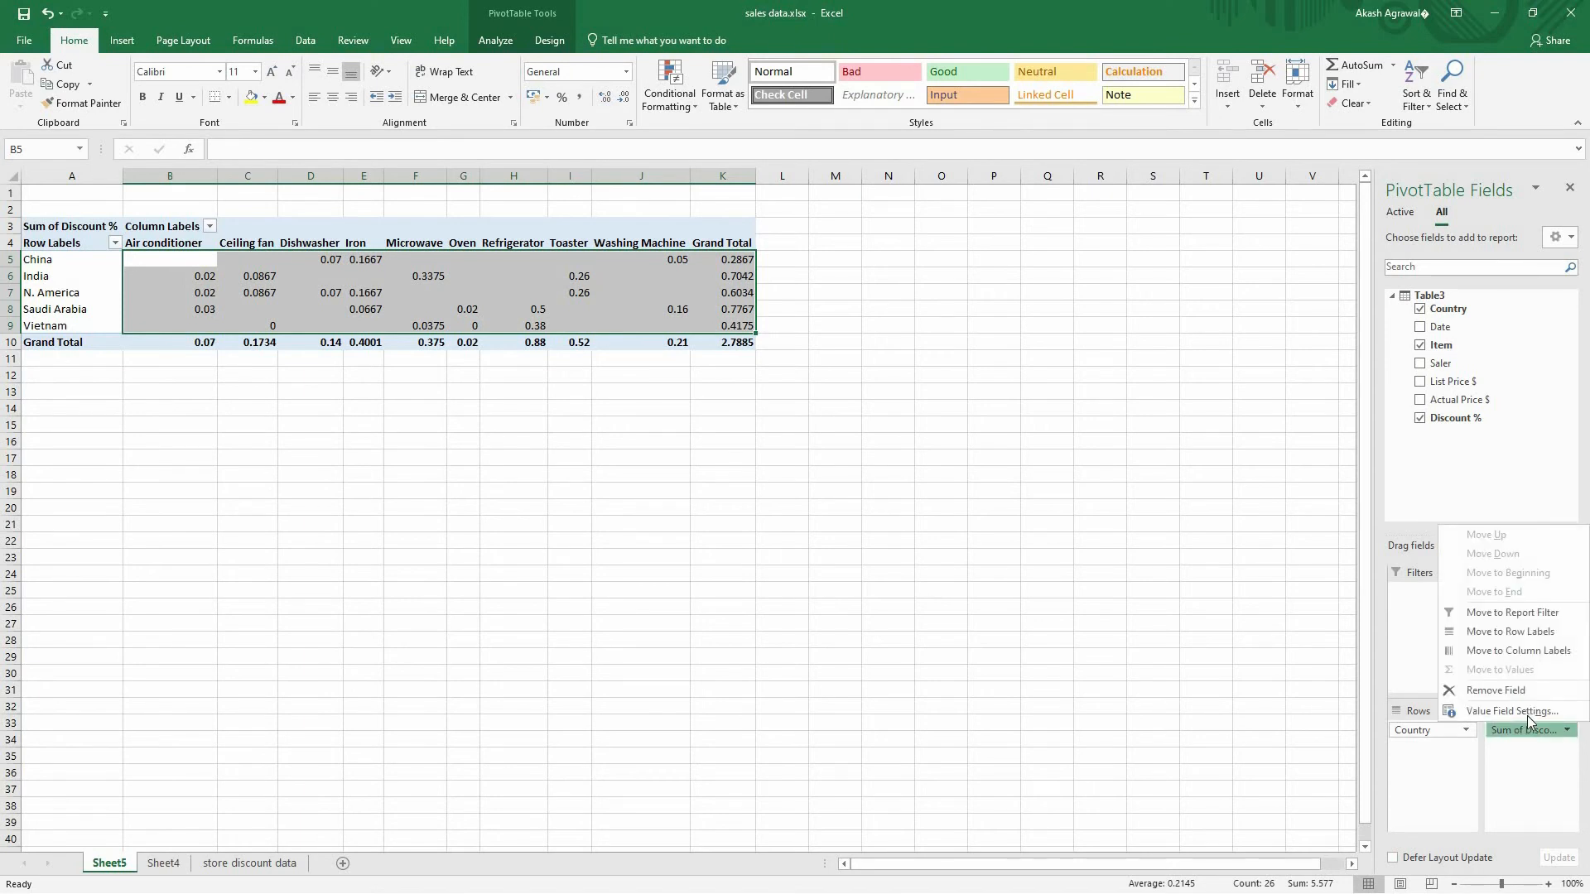
pyautogui.click(1527, 716)
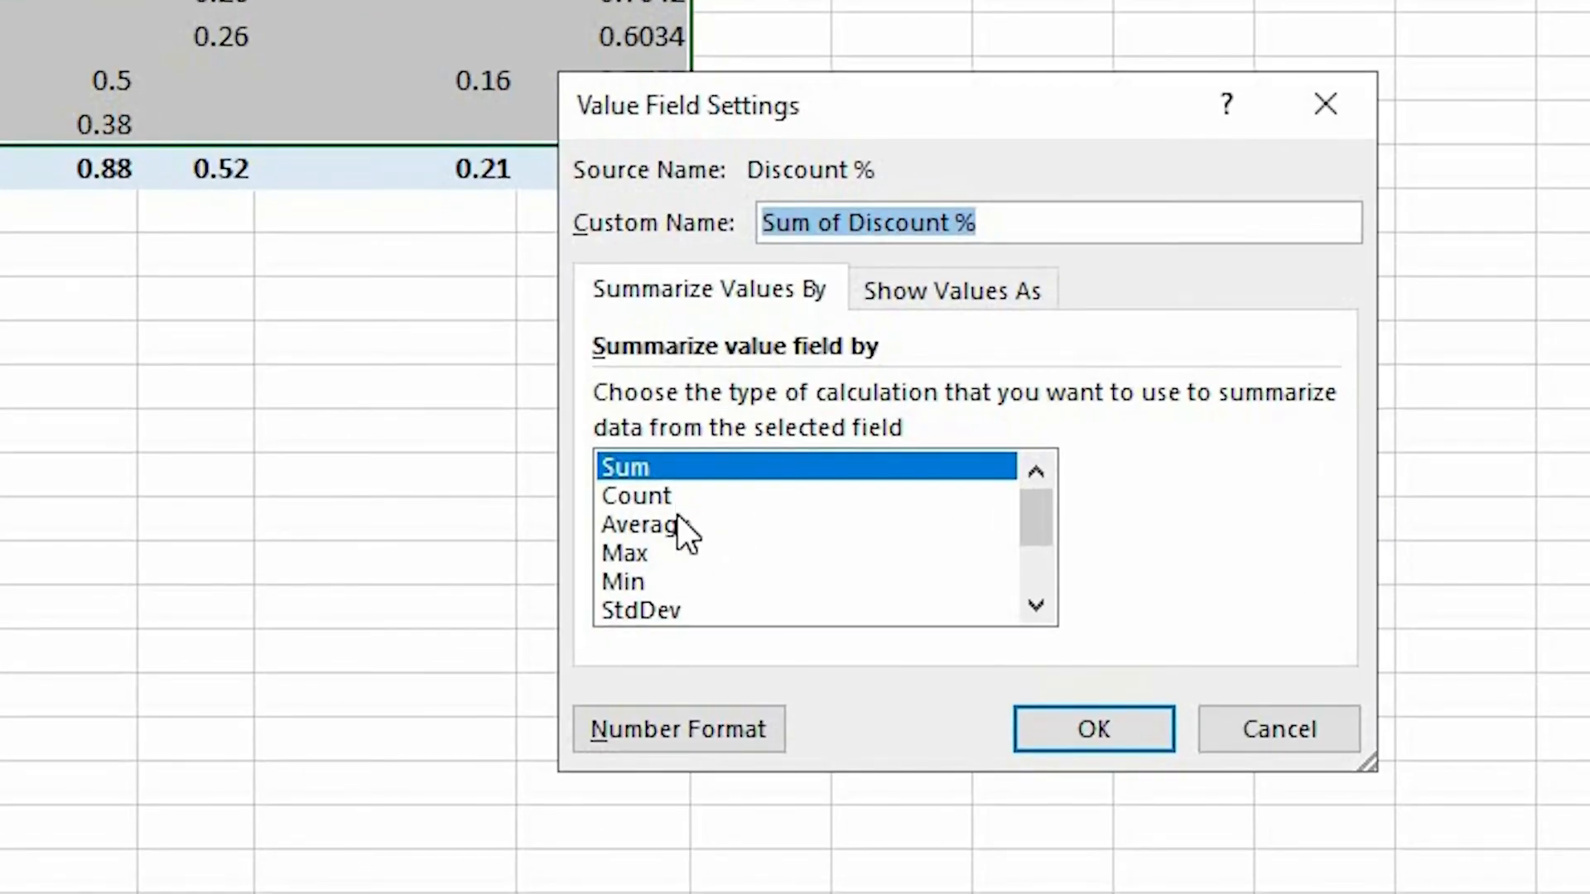
pyautogui.click(677, 521)
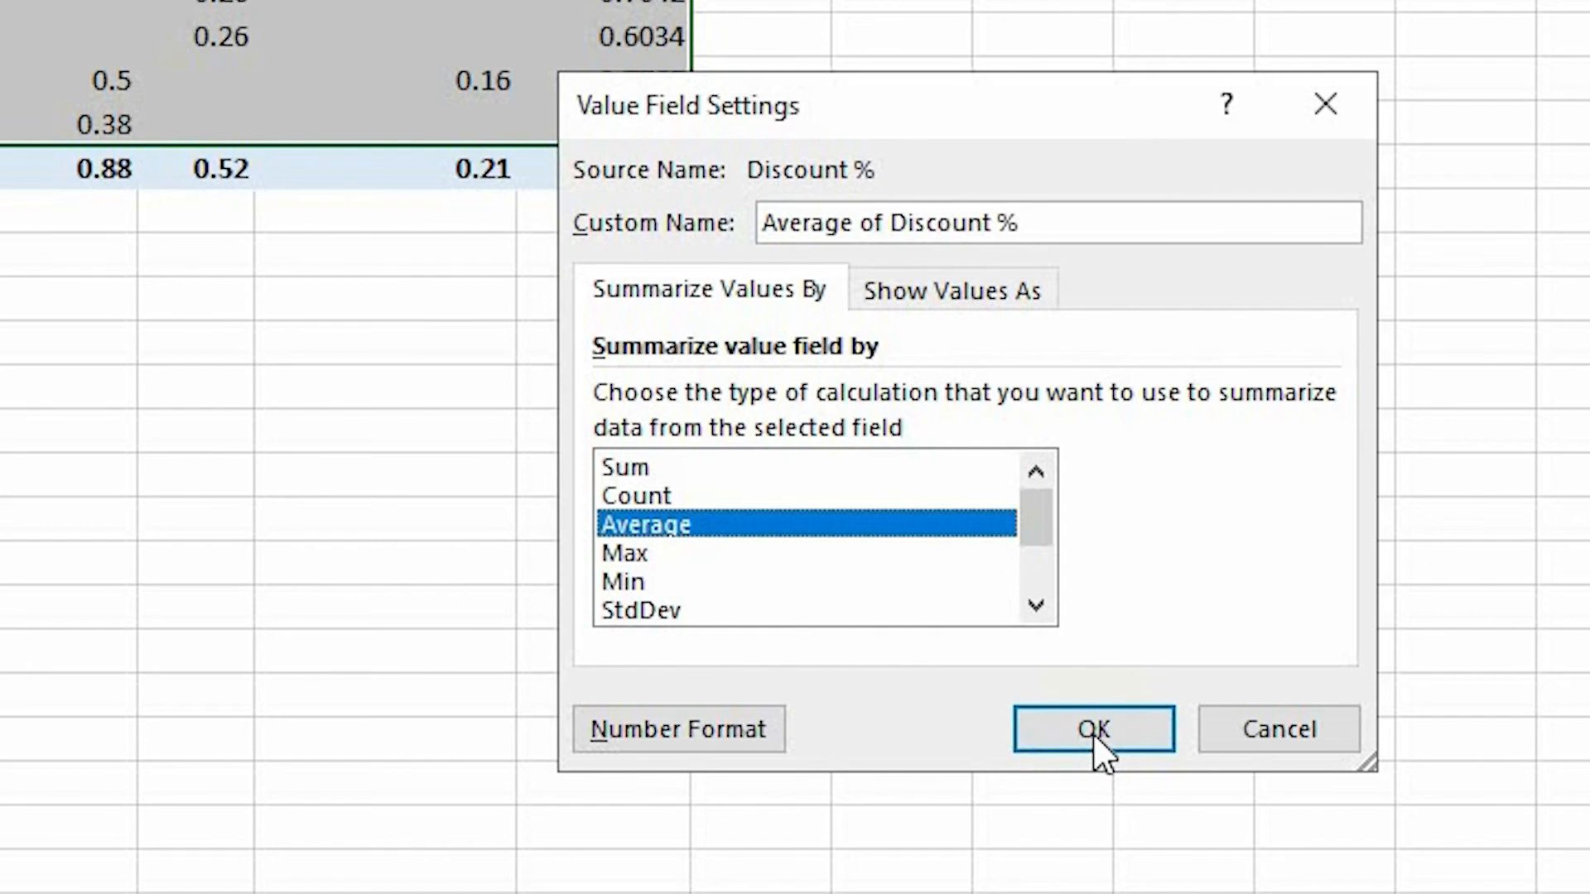
pyautogui.click(1121, 742)
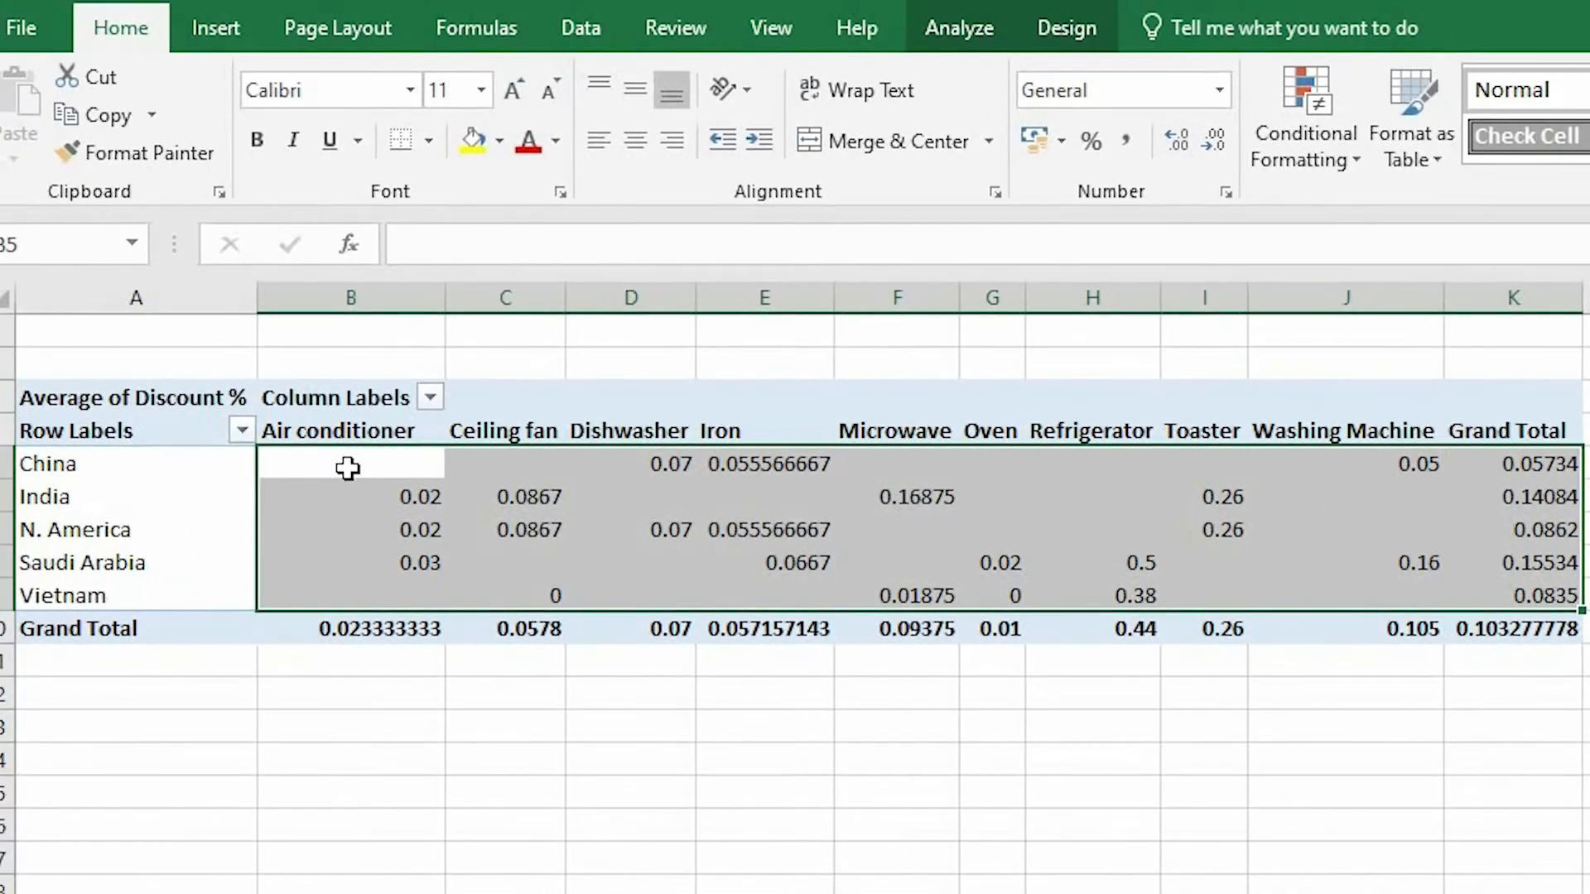
# Format the average discount values, including the Grand Total row, as Percentage with 0 decimal places.
pyautogui.moveTo(334, 469); pyautogui.dragTo(1481, 617)
pyautogui.rightClick(1308, 585)
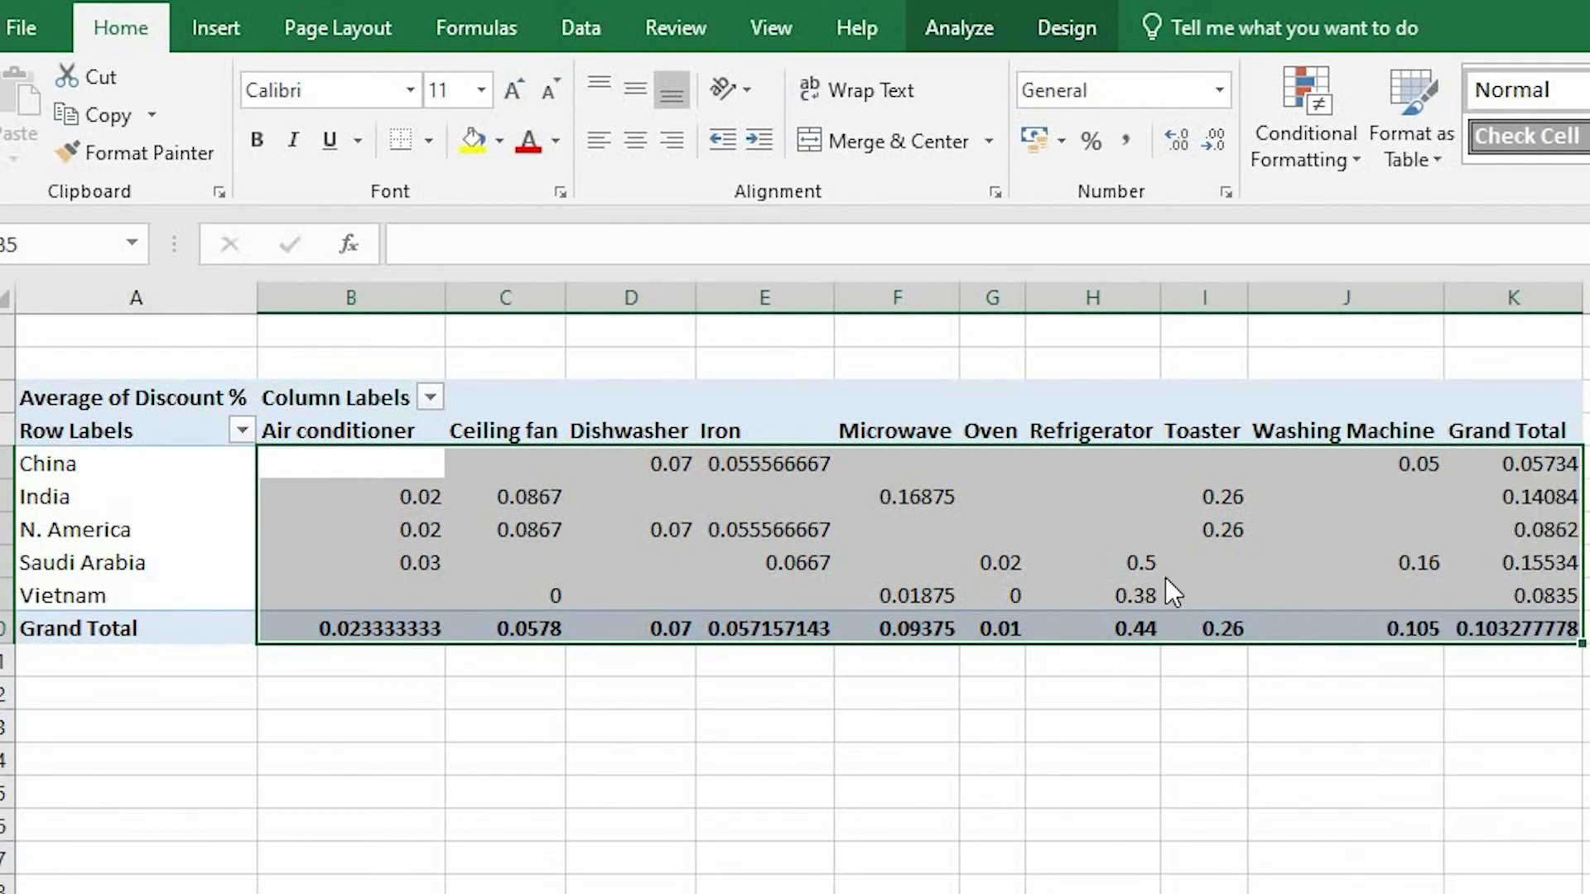
pyautogui.click(1443, 687)
pyautogui.click(1079, 574)
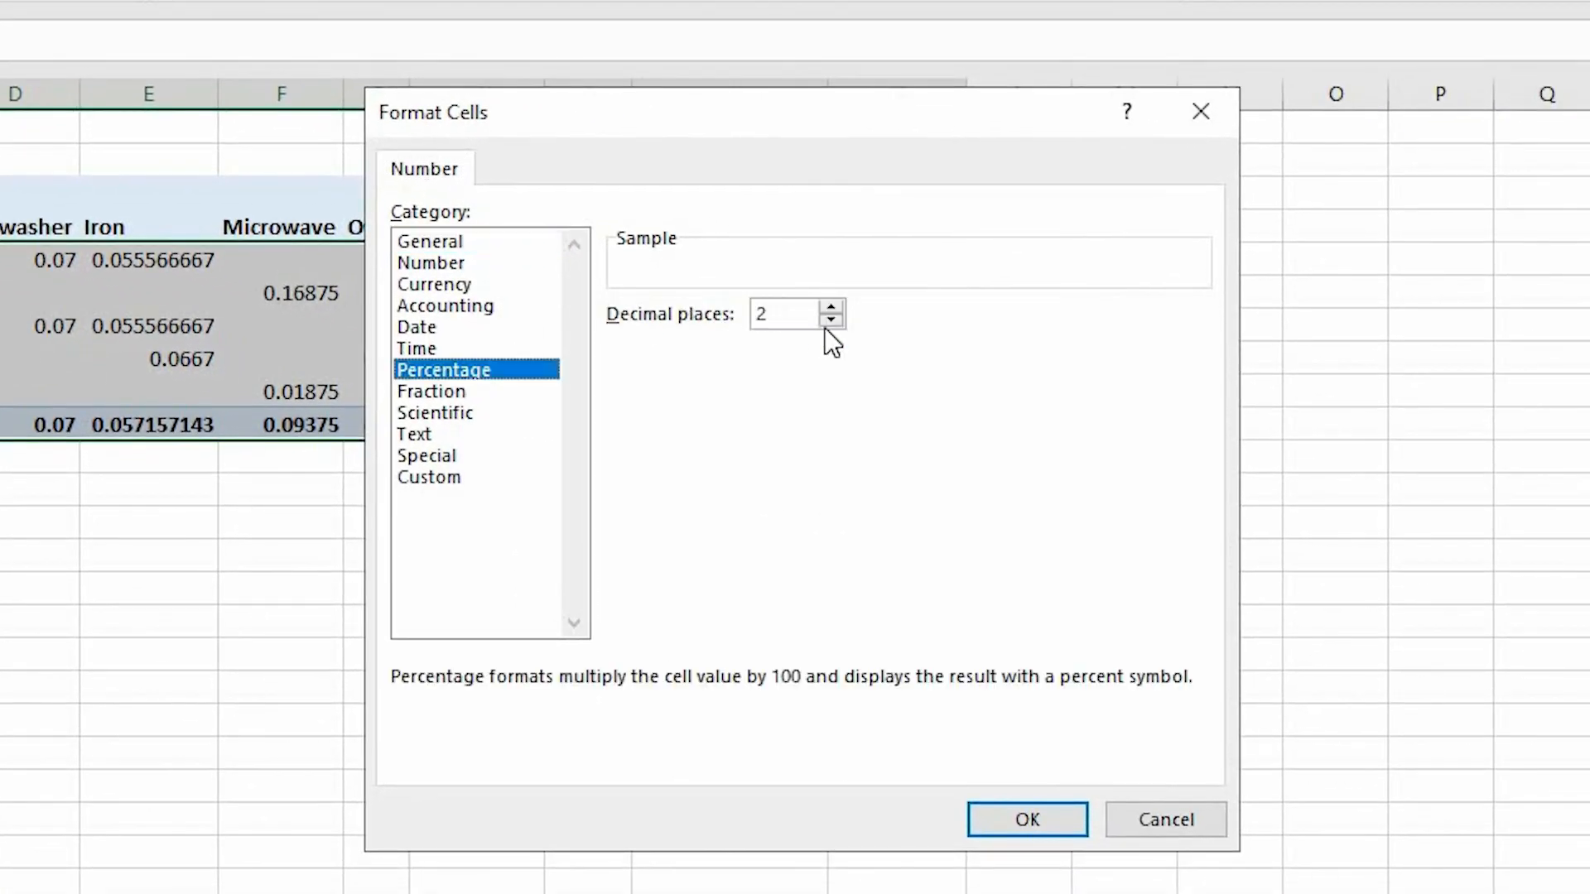
pyautogui.click(831, 320)
pyautogui.click(831, 321)
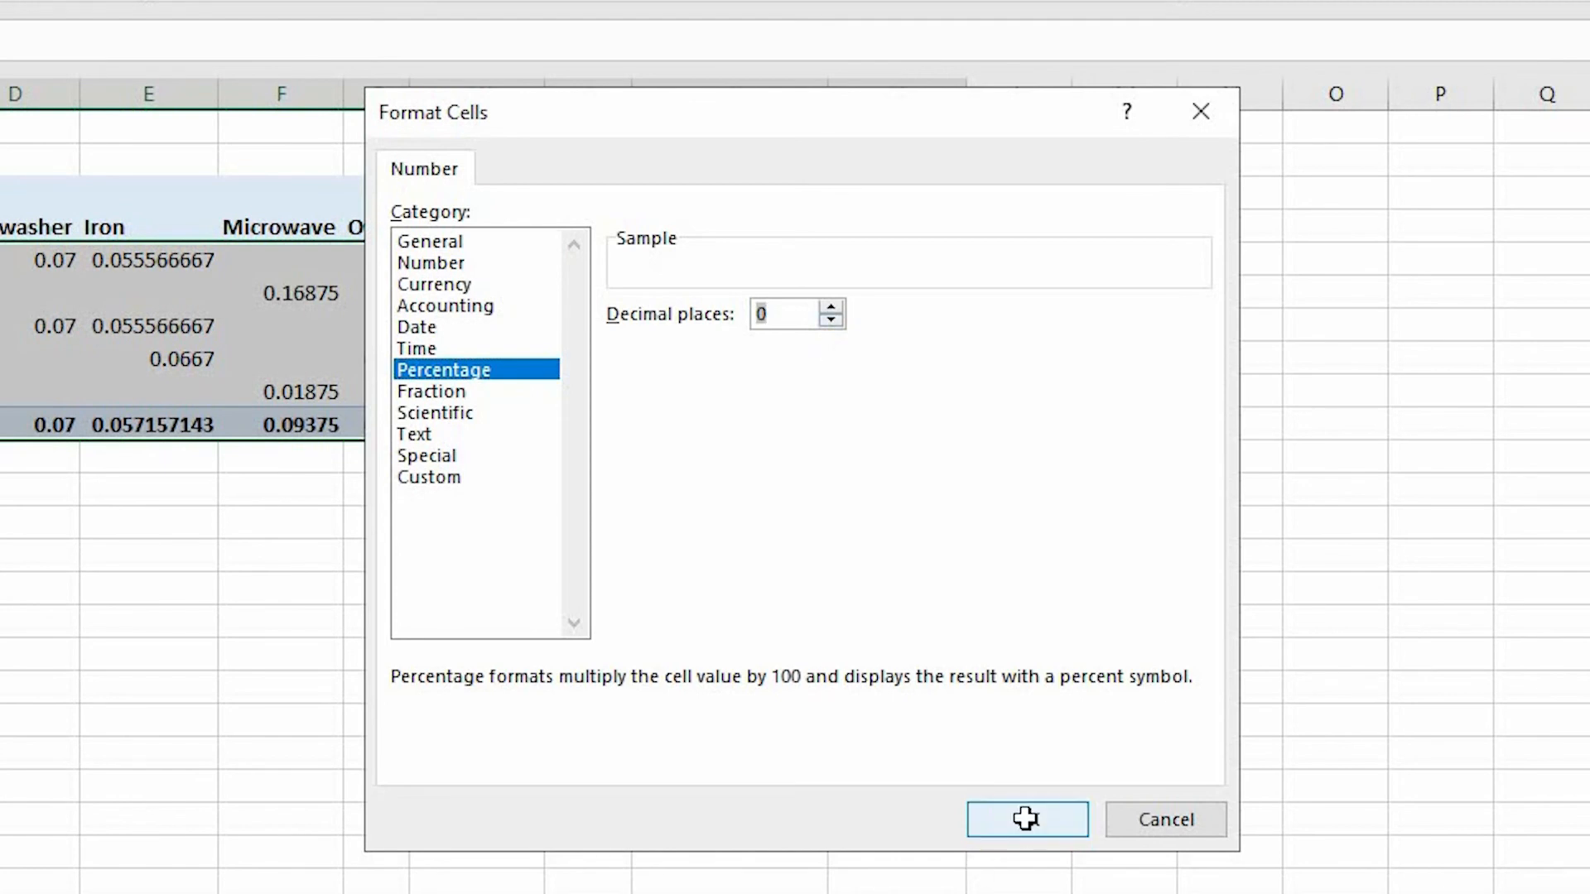
pyautogui.click(1026, 818)
pyautogui.click(1138, 626)
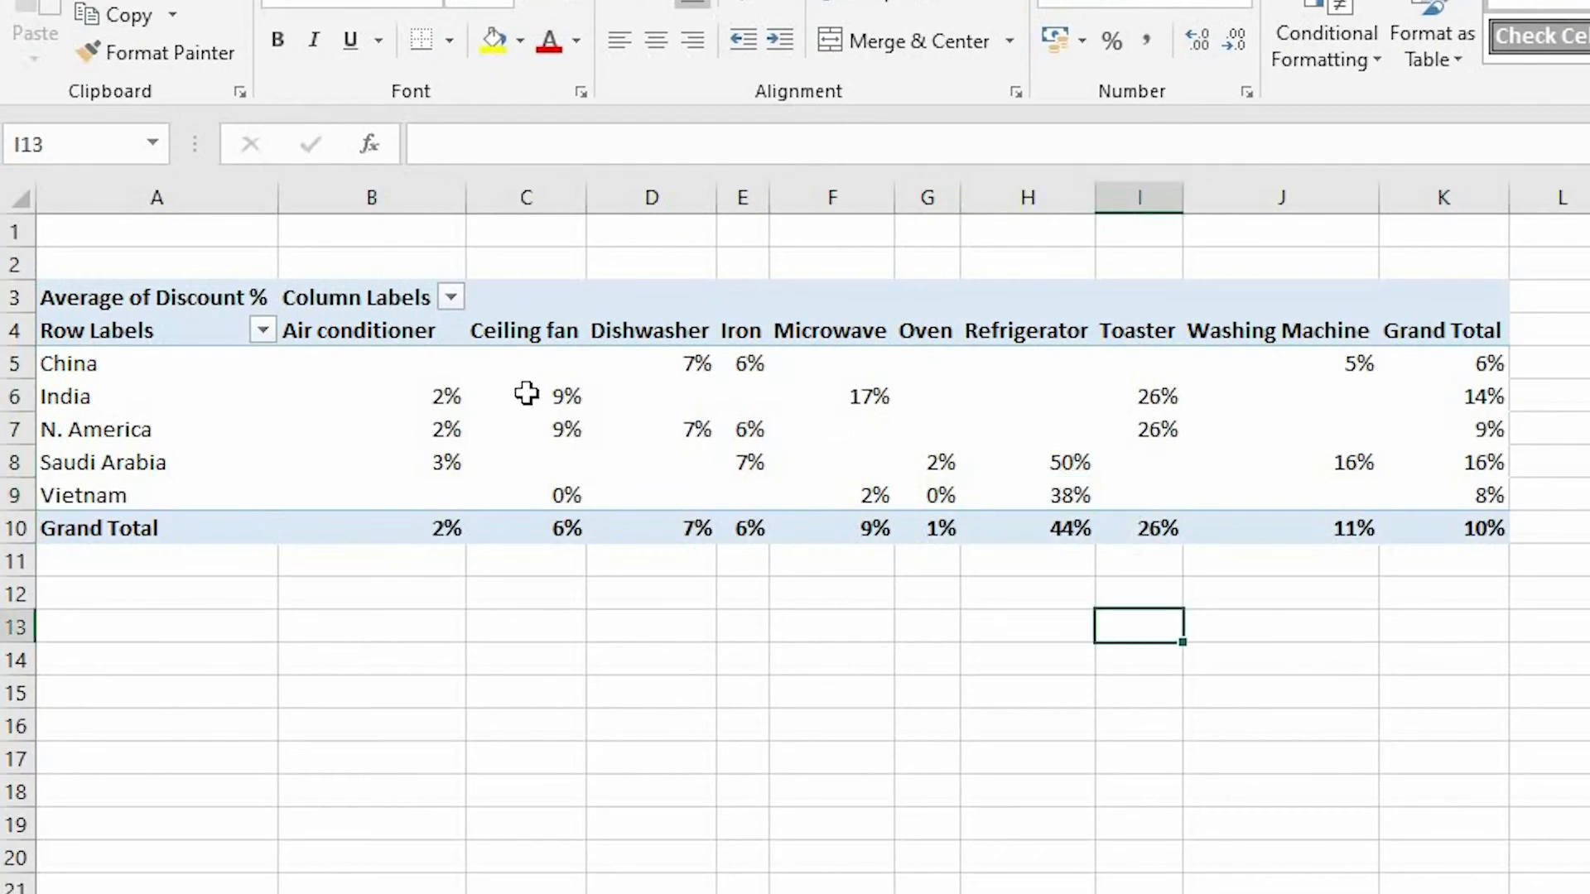
# Examine the average discounts by country and item, comparing the Microwave, Refrigerator and Toaster columns.
pyautogui.moveTo(408, 351); pyautogui.dragTo(1424, 530)
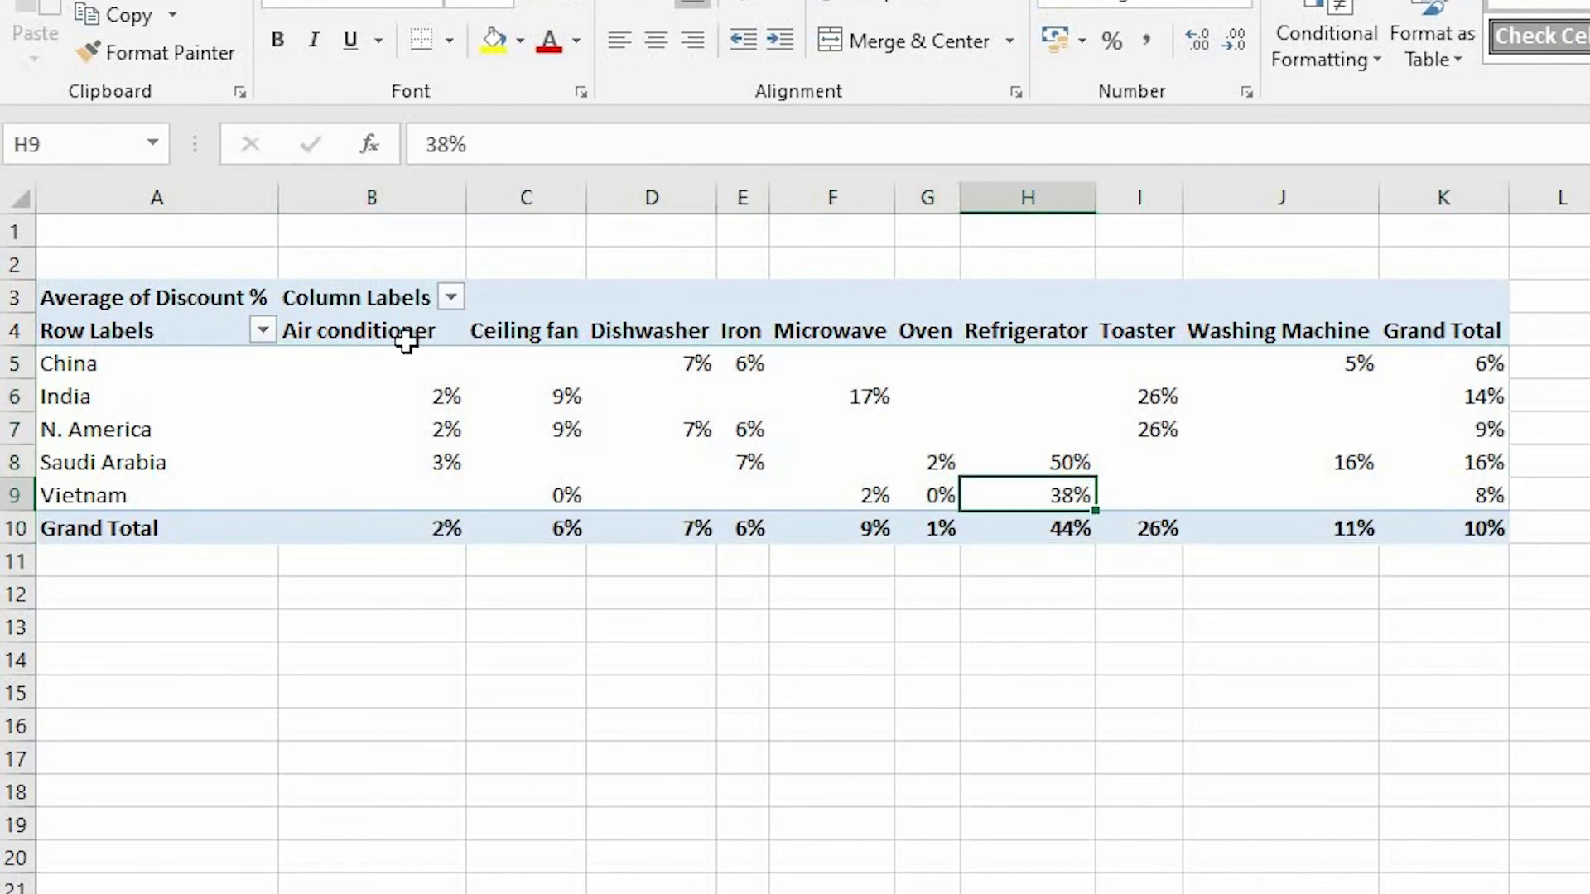
pyautogui.click(390, 365)
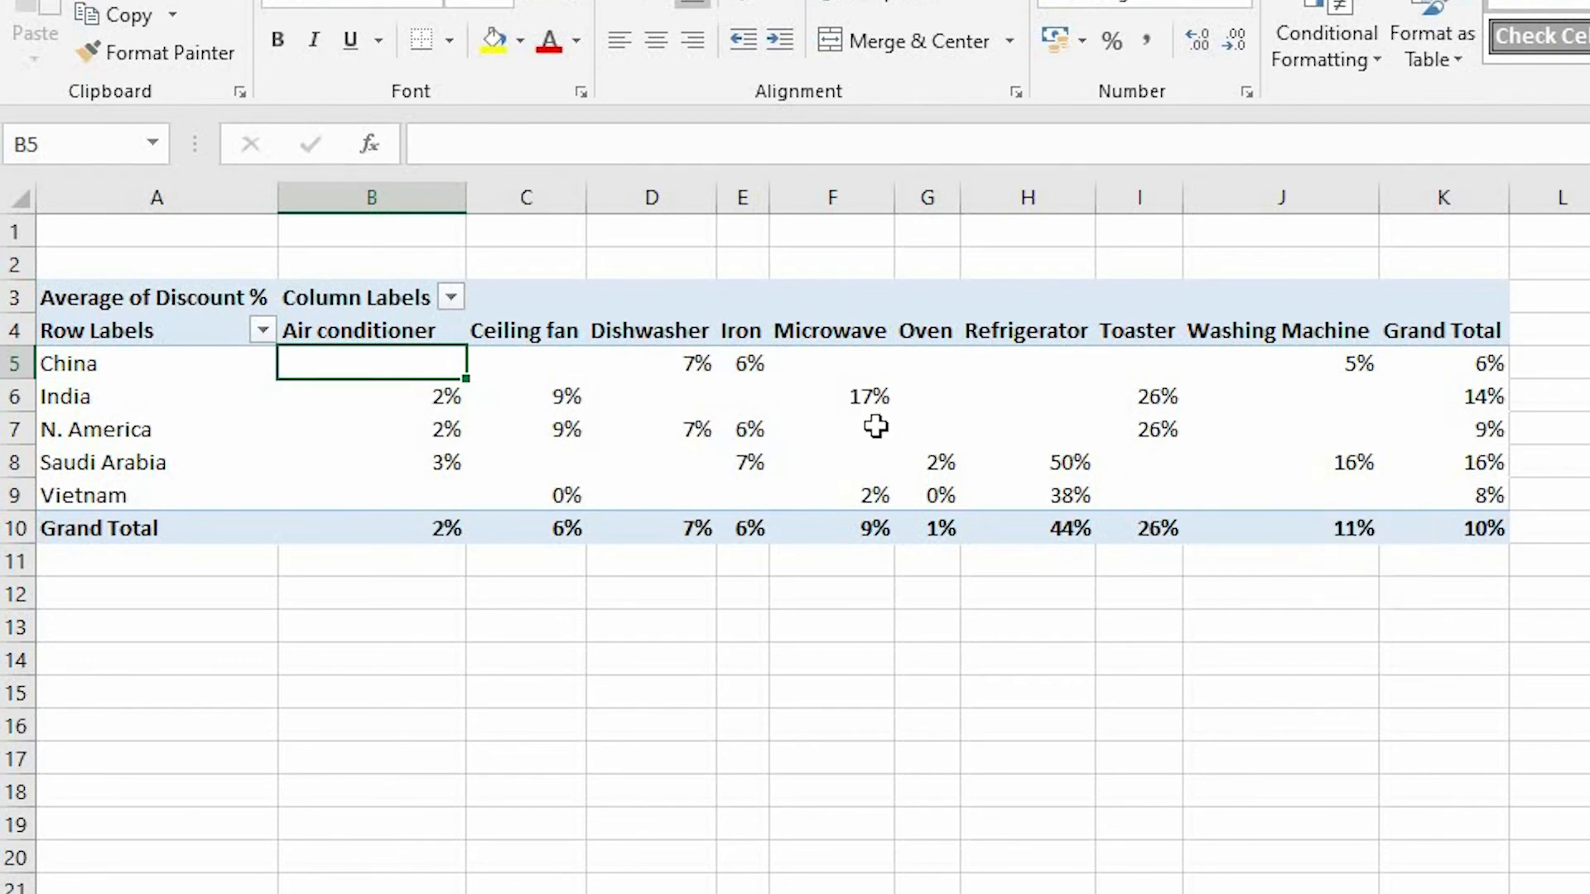
pyautogui.click(818, 419)
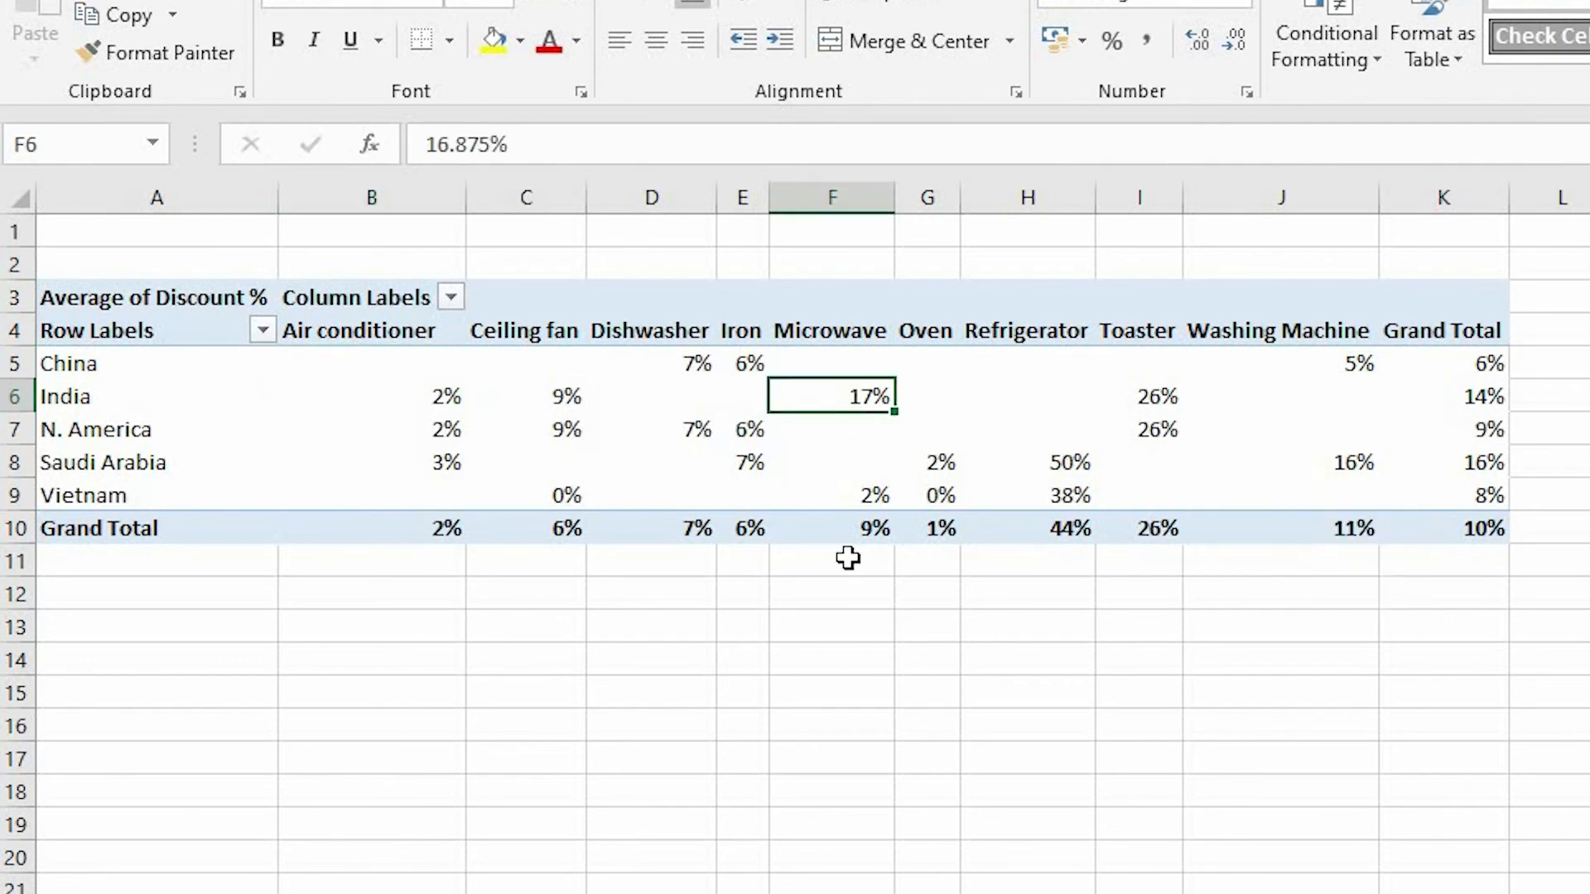
pyautogui.click(1081, 464)
pyautogui.click(1069, 496)
pyautogui.moveTo(1026, 463)
pyautogui.mouseDown()
pyautogui.moveTo(1030, 509)
pyautogui.moveTo(1024, 488)
pyautogui.mouseUp()
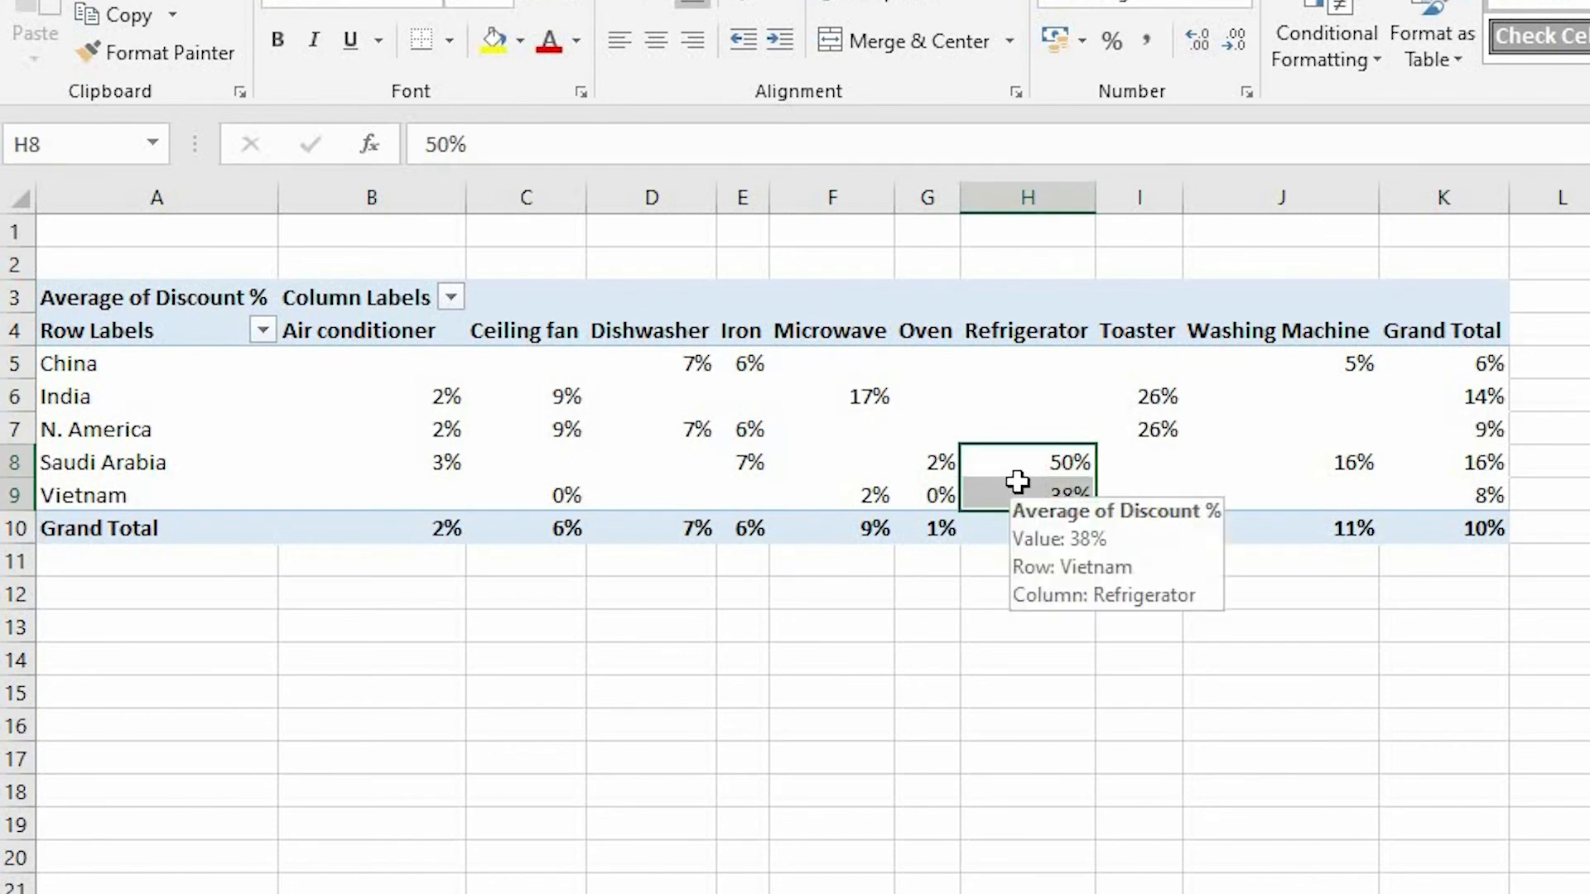
pyautogui.click(999, 332)
pyautogui.moveTo(1011, 464); pyautogui.dragTo(1007, 480)
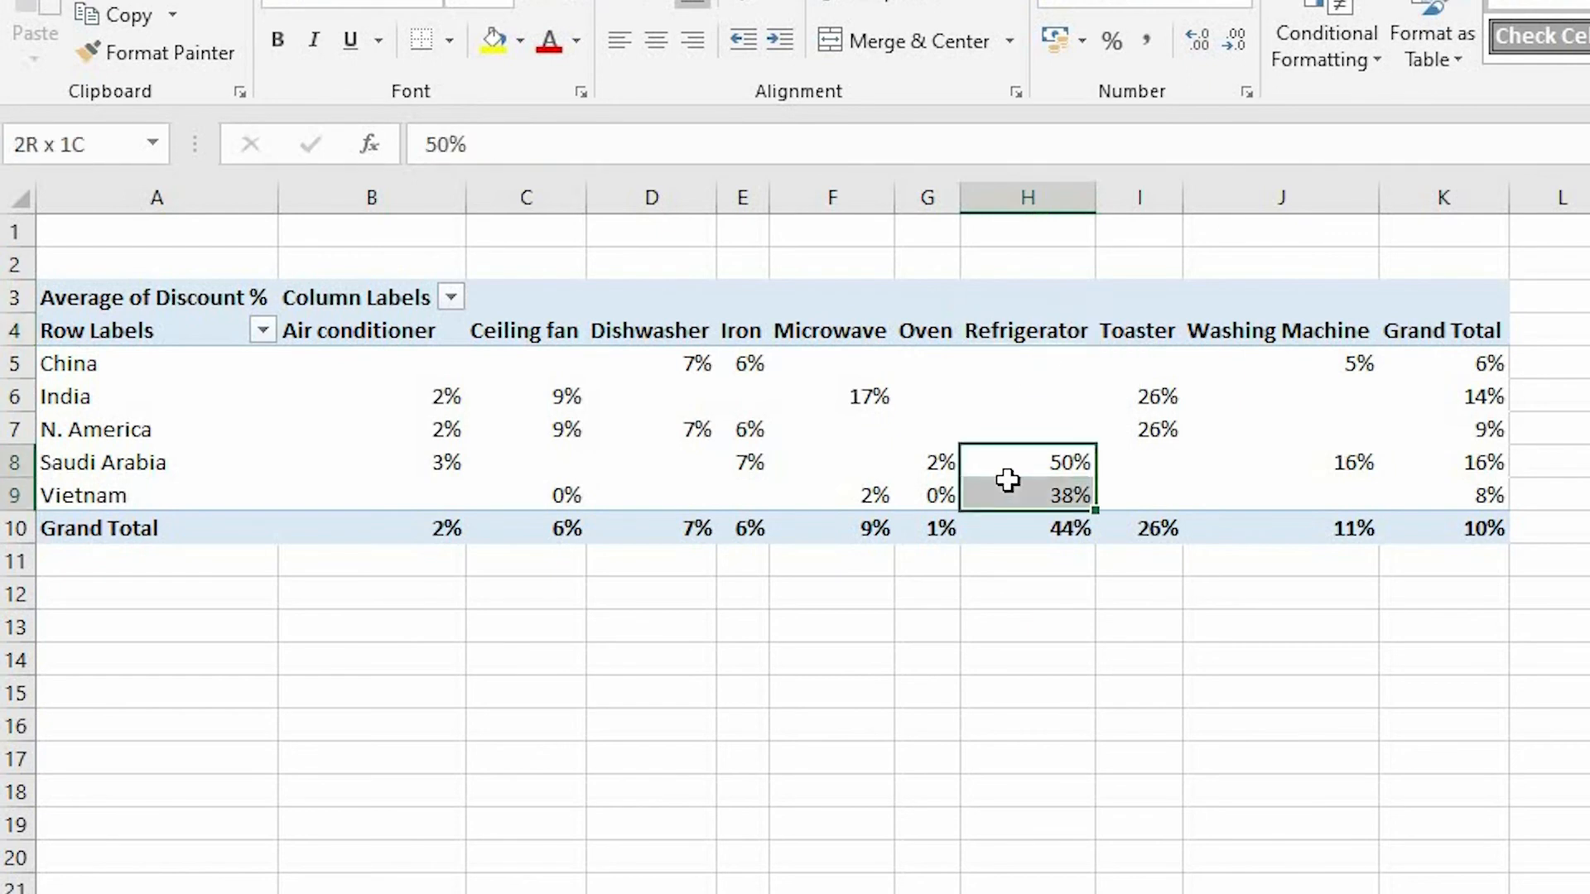
pyautogui.click(1009, 482)
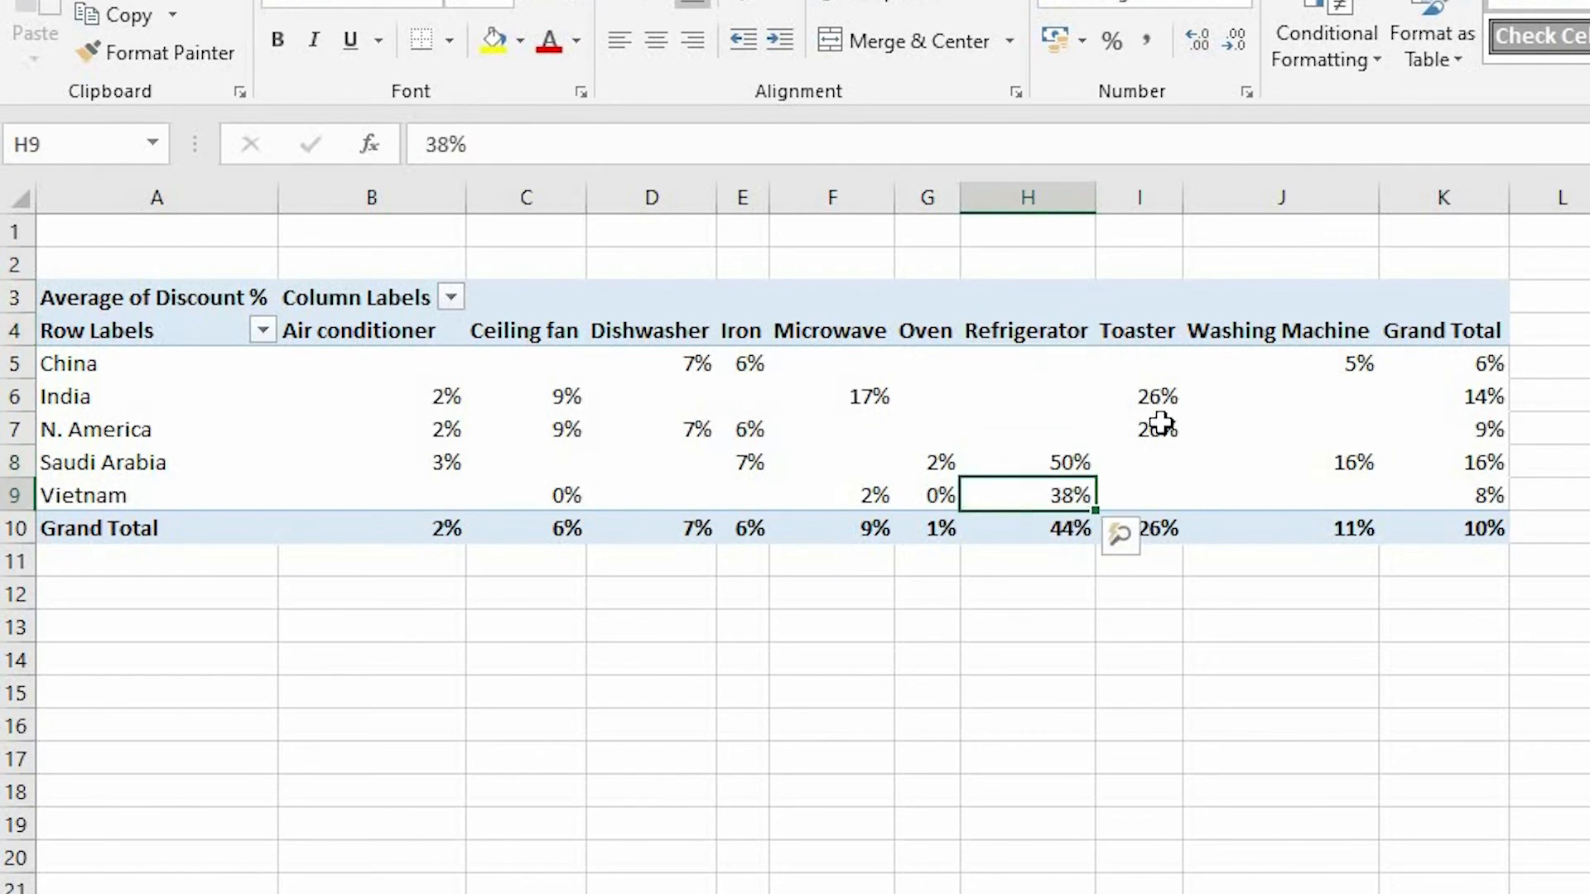
pyautogui.moveTo(1160, 397); pyautogui.dragTo(1162, 432)
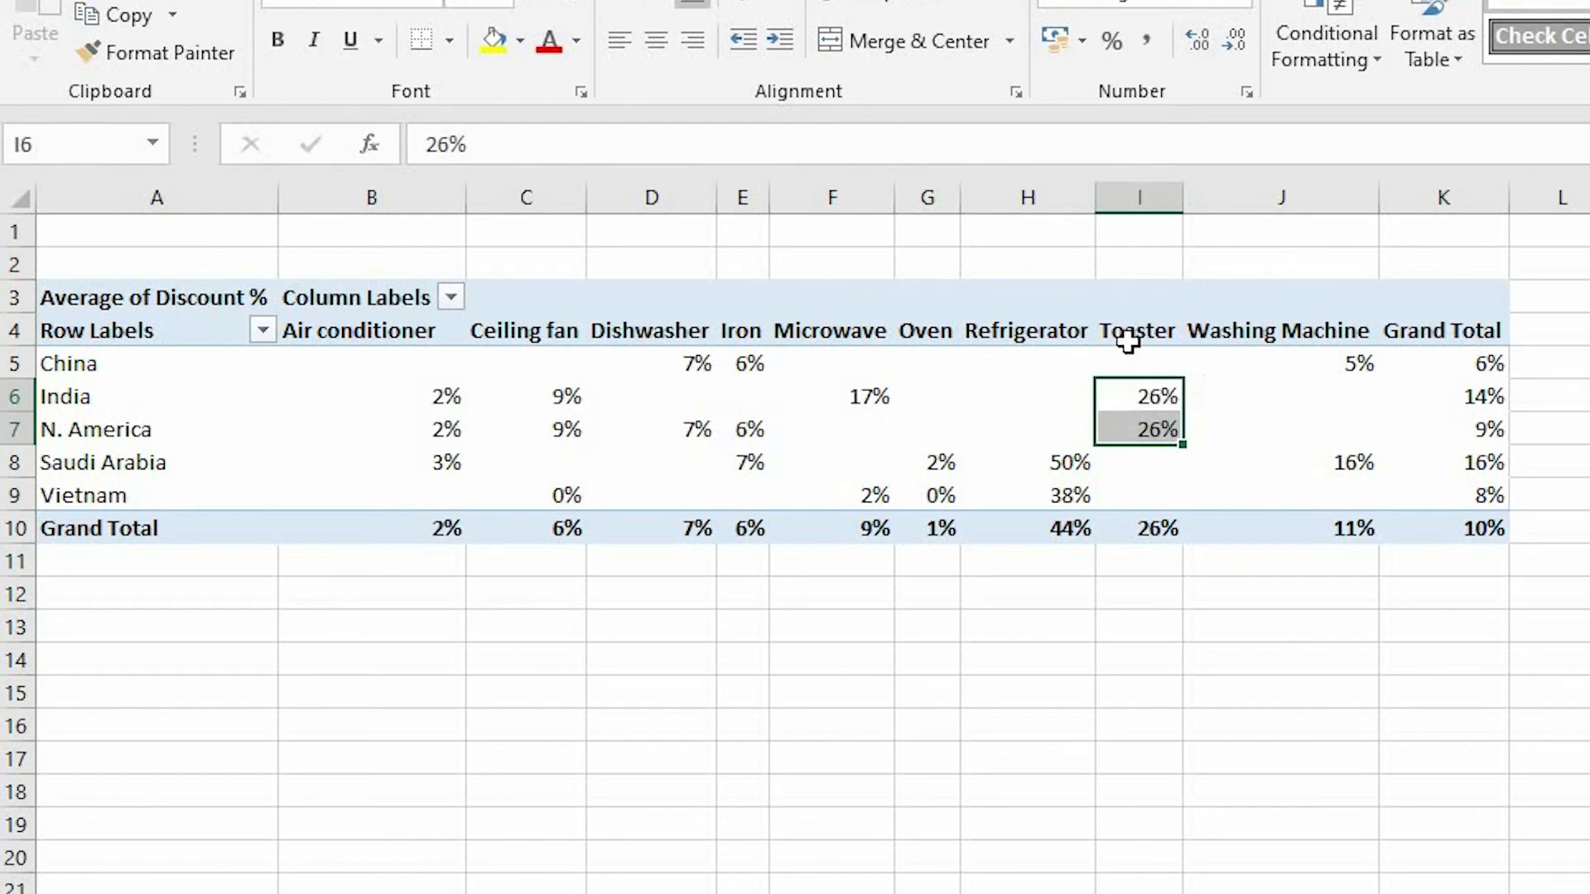
pyautogui.click(1010, 417)
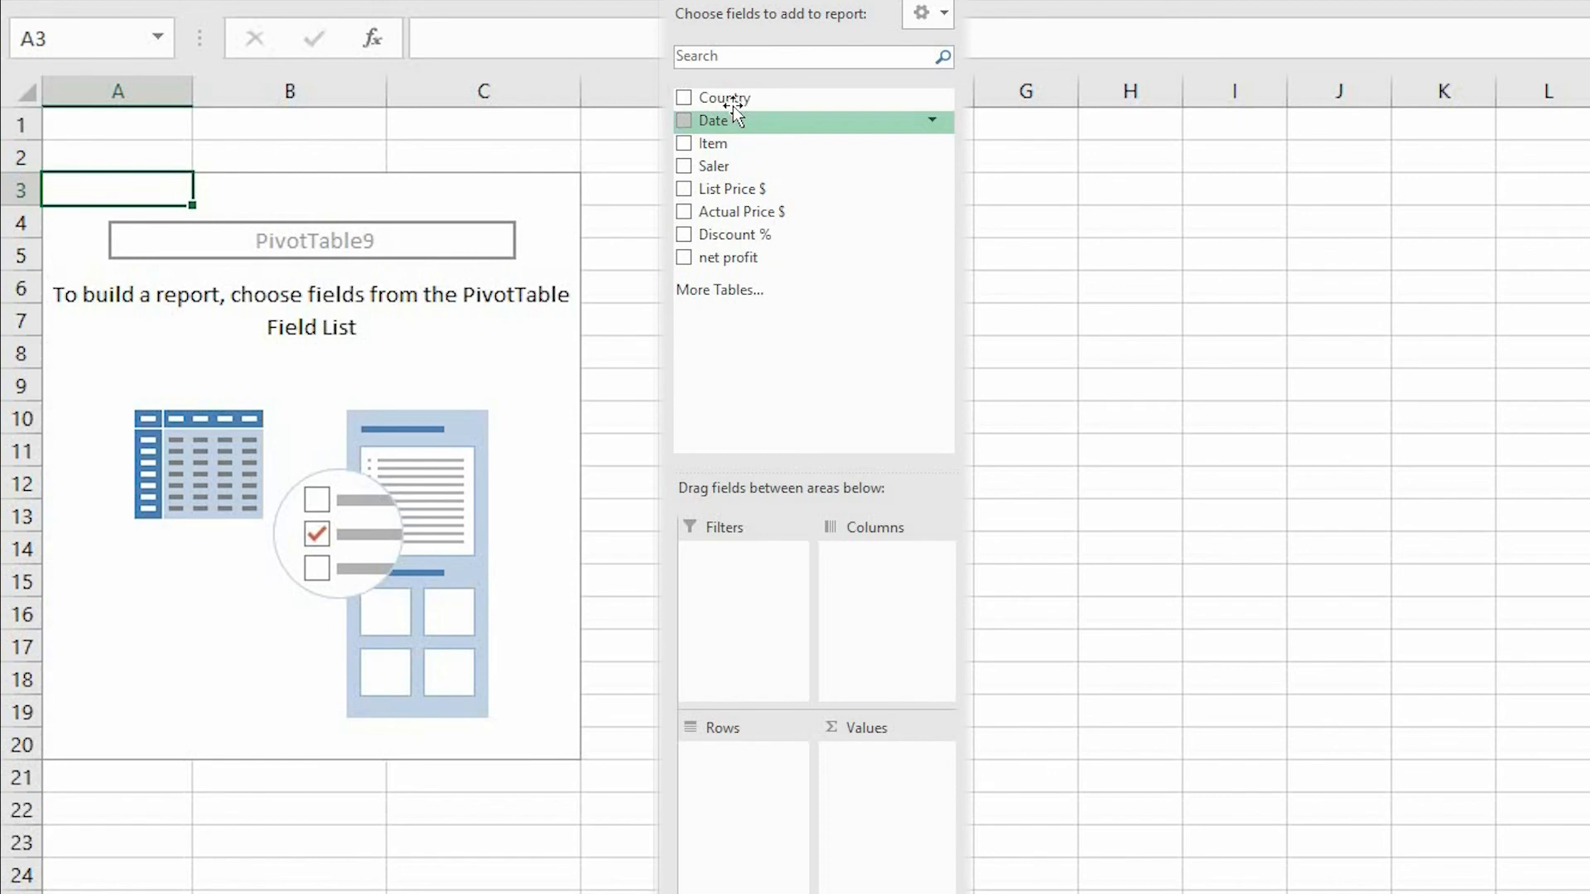
# Build the new pivot table with Country in Rows and the sums of Actual Price $ and List Price $ in Values.
pyautogui.moveTo(722, 97); pyautogui.dragTo(753, 832)
pyautogui.moveTo(749, 218); pyautogui.dragTo(870, 758)
pyautogui.moveTo(745, 190); pyautogui.dragTo(881, 810)
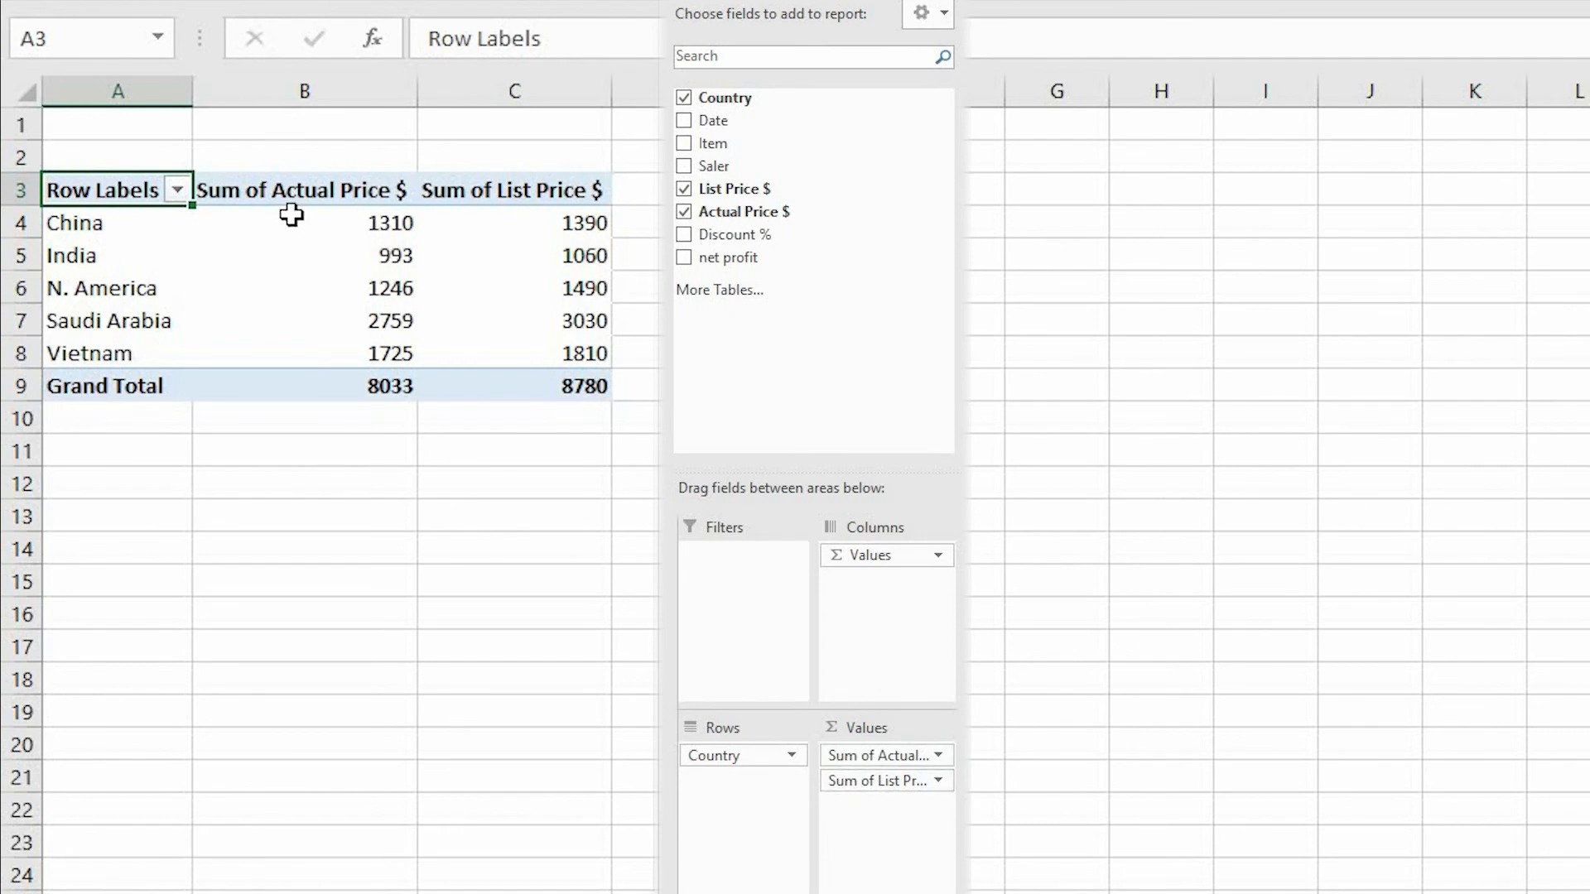
pyautogui.click(696, 217)
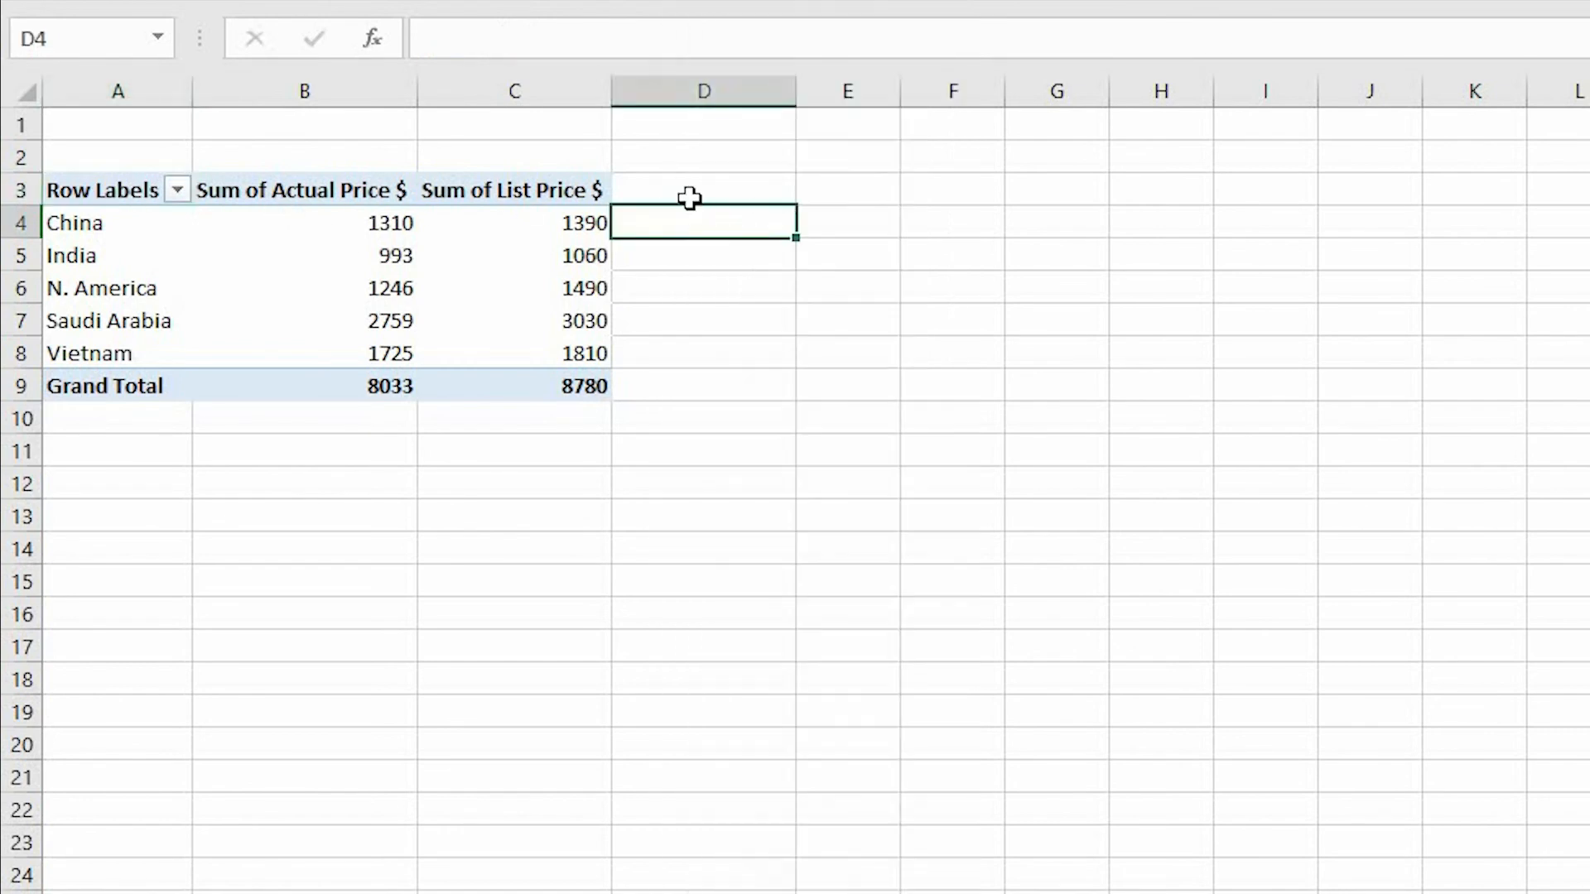
# Reorder the value fields so Sum of List Price $ comes before Sum of Actual Price $.
pyautogui.moveTo(681, 189); pyautogui.dragTo(679, 386)
pyautogui.click(663, 312)
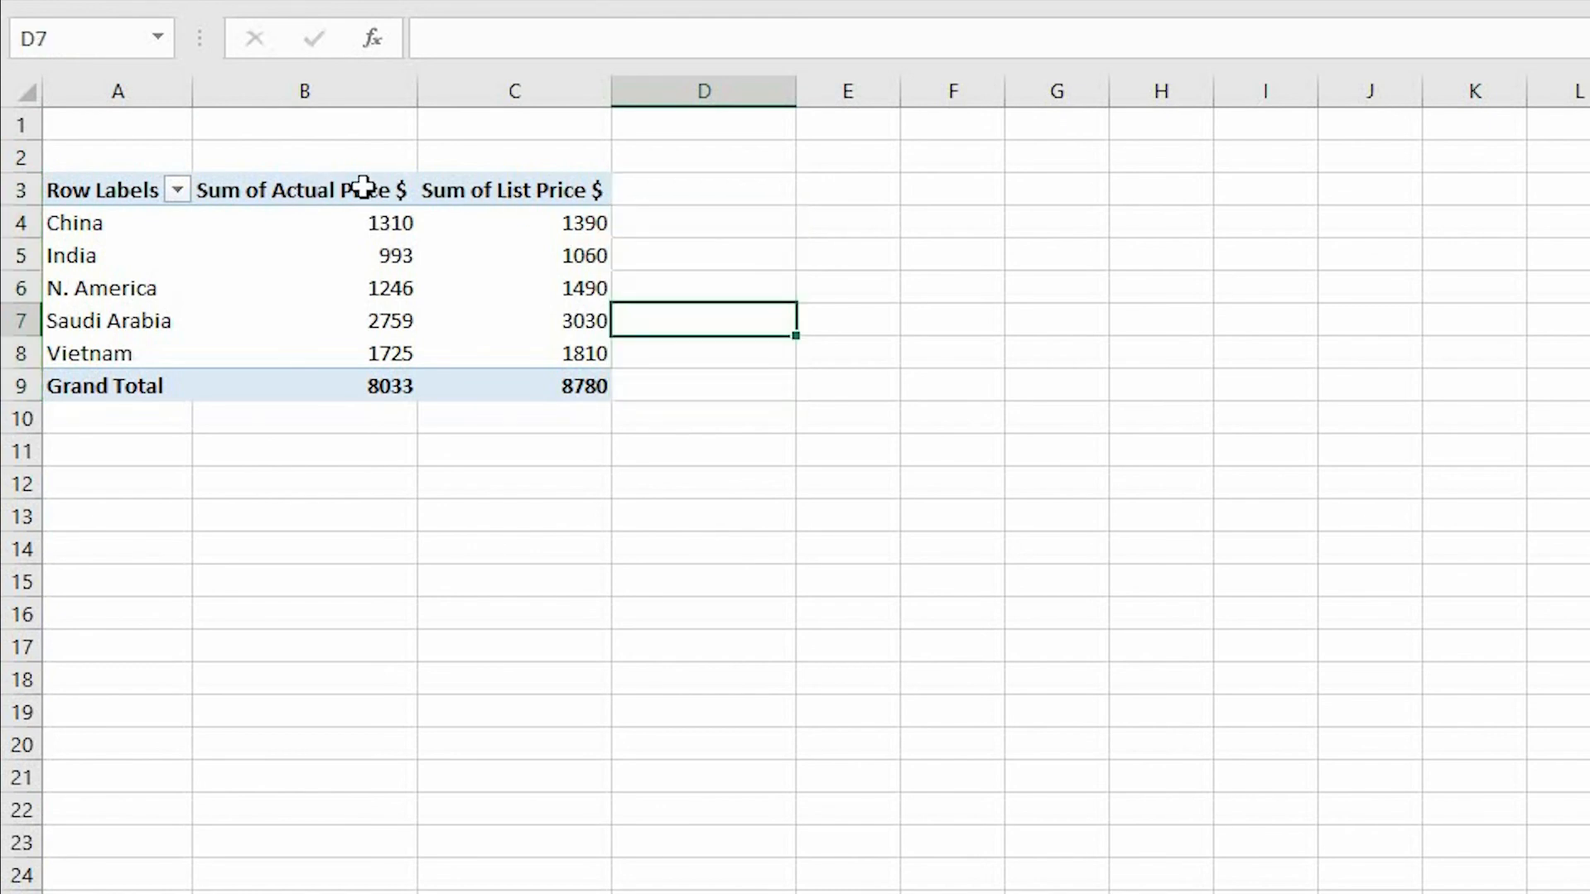
pyautogui.click(337, 189)
pyautogui.click(470, 187)
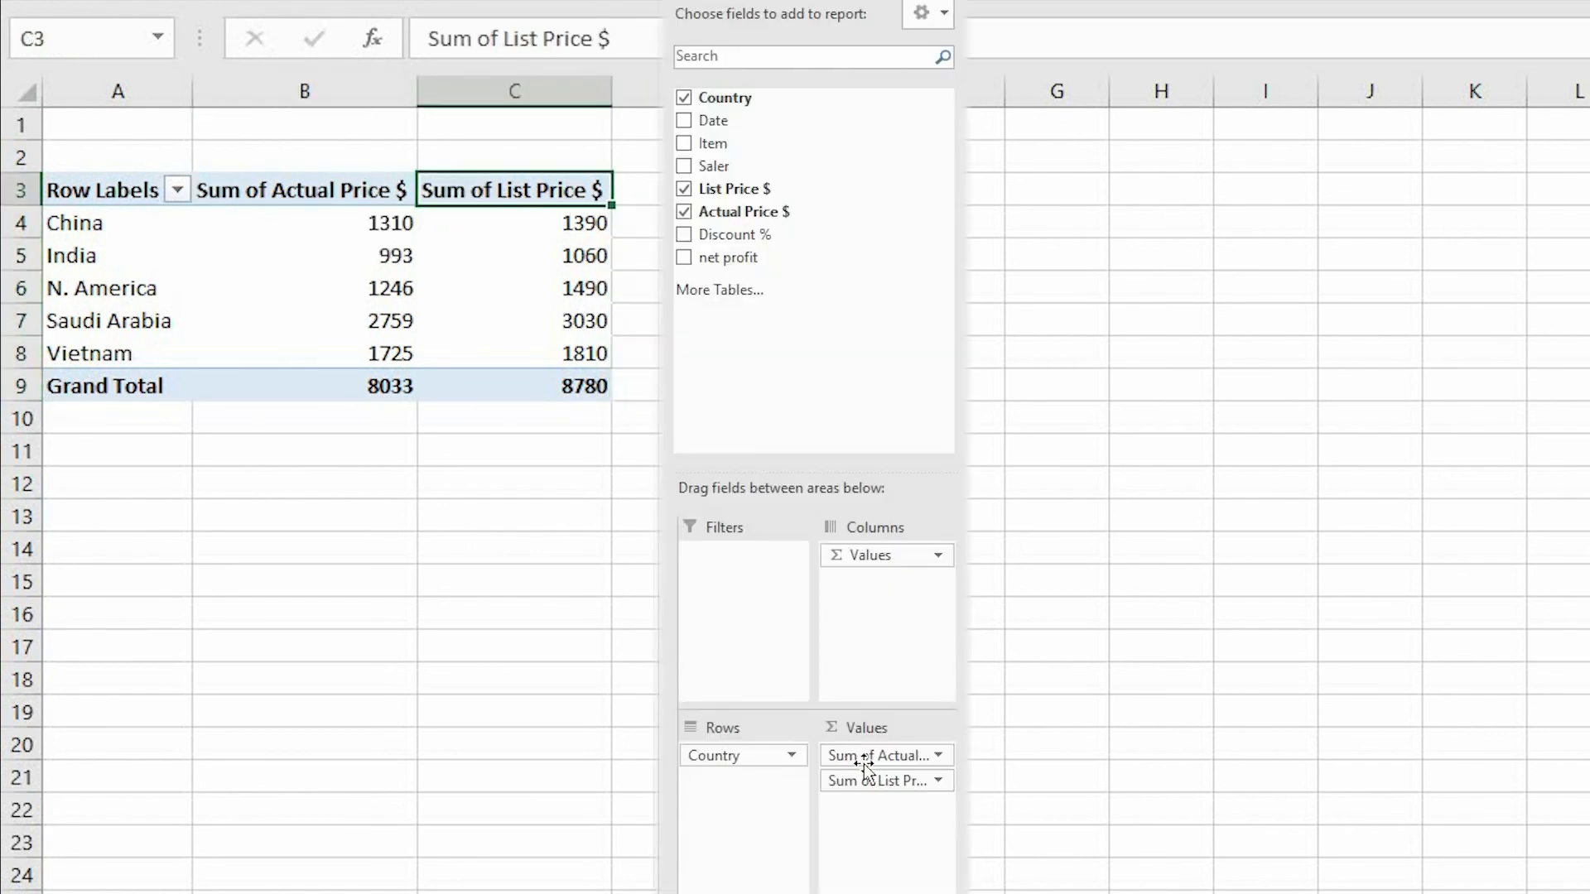
pyautogui.moveTo(867, 782); pyautogui.dragTo(862, 749)
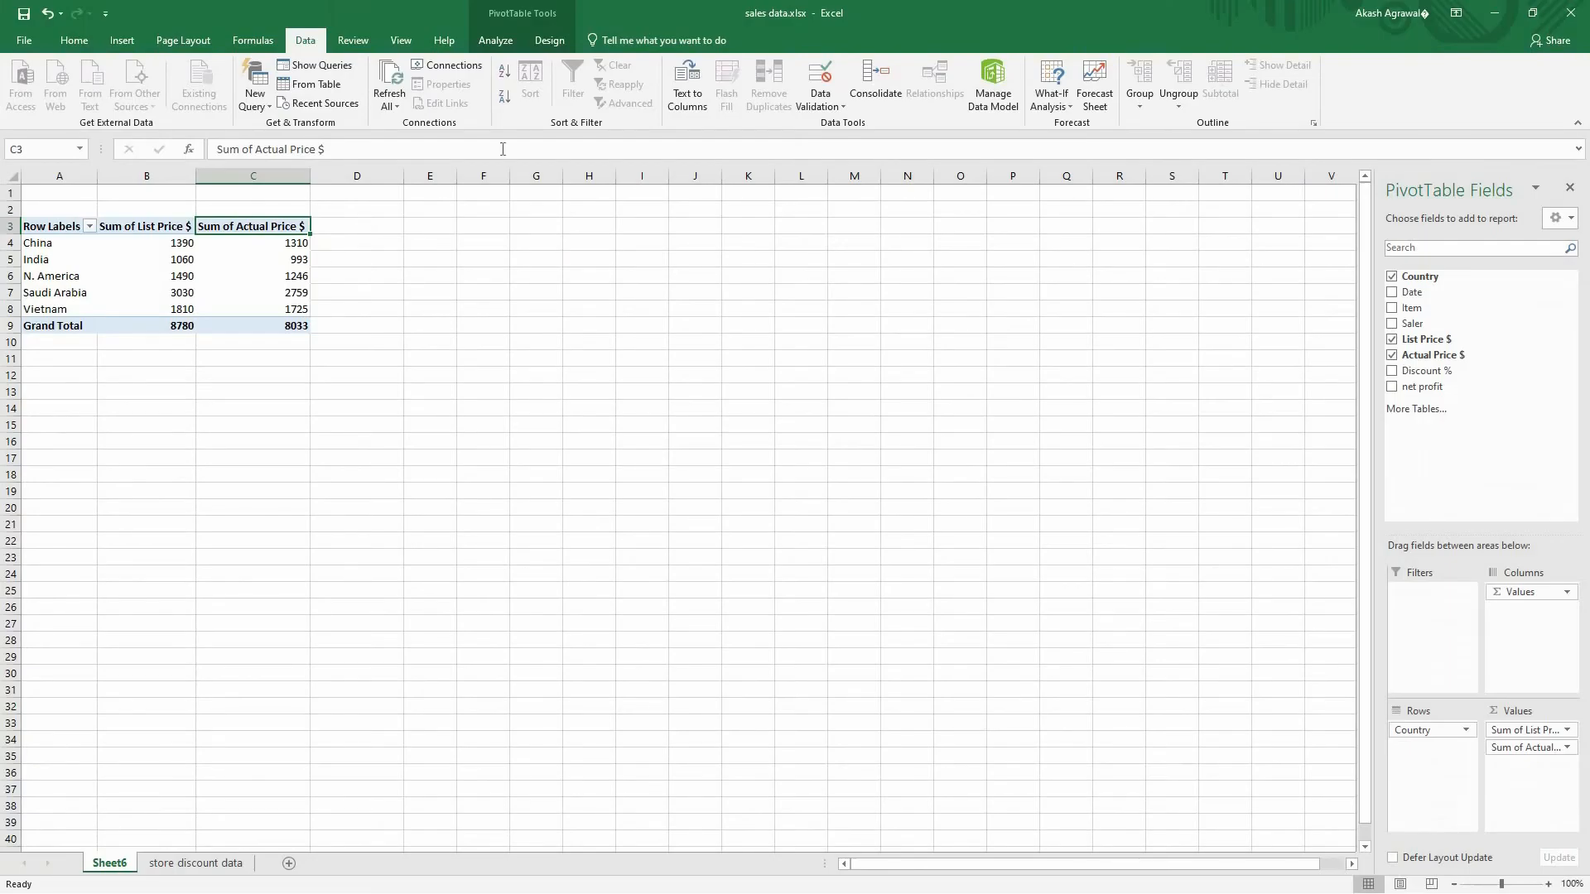
# Start a calculated field for the pivot table and name it net profit.
pyautogui.click(430, 260)
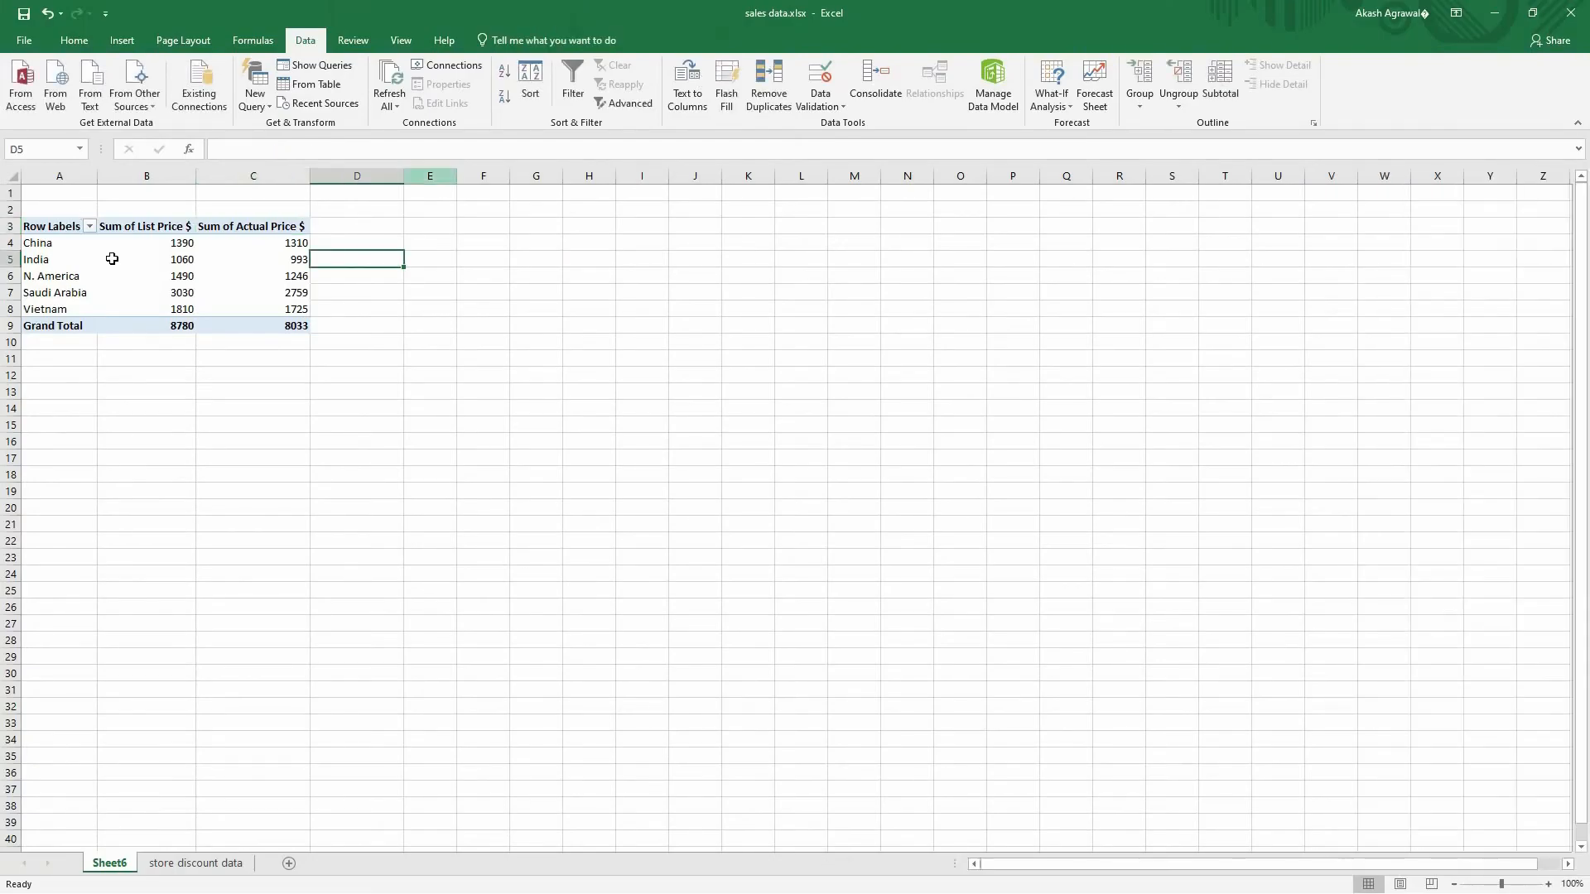
pyautogui.click(209, 276)
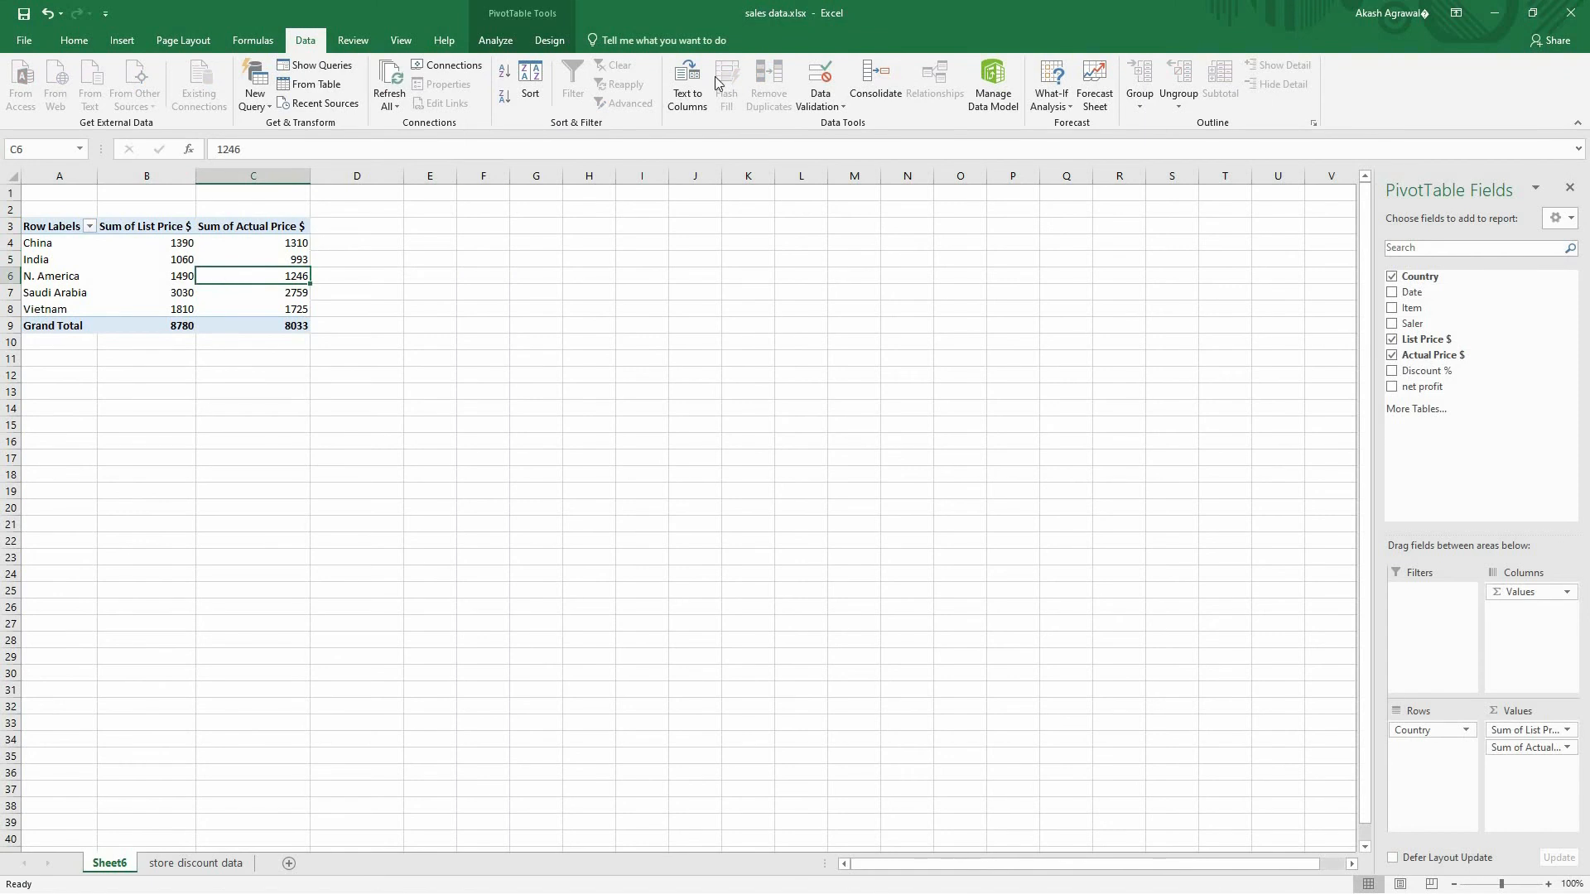
pyautogui.click(495, 41)
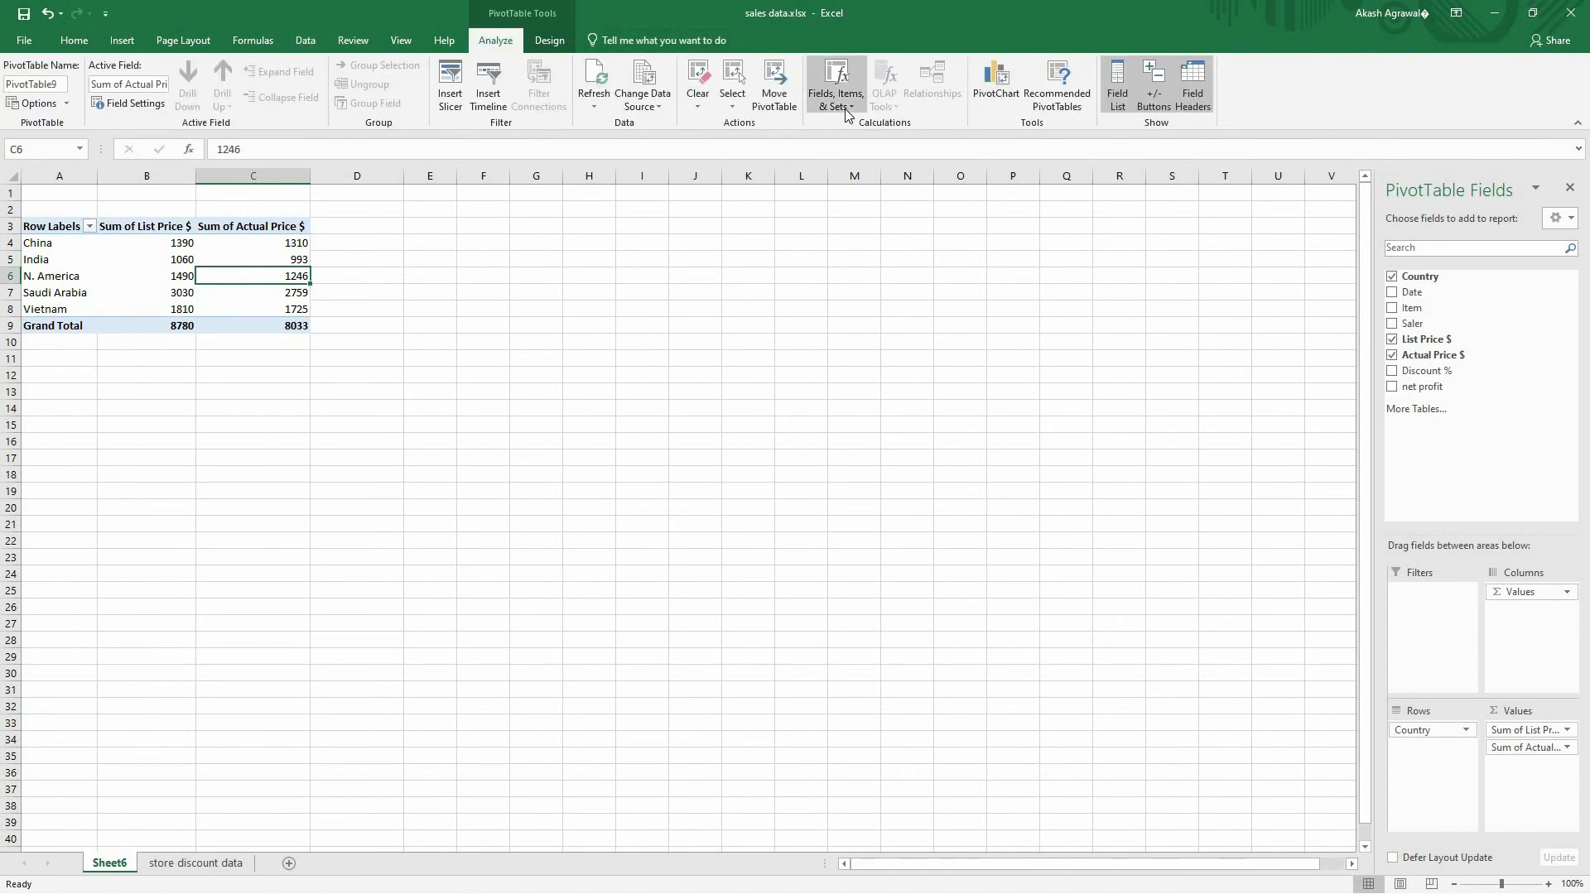
pyautogui.click(844, 107)
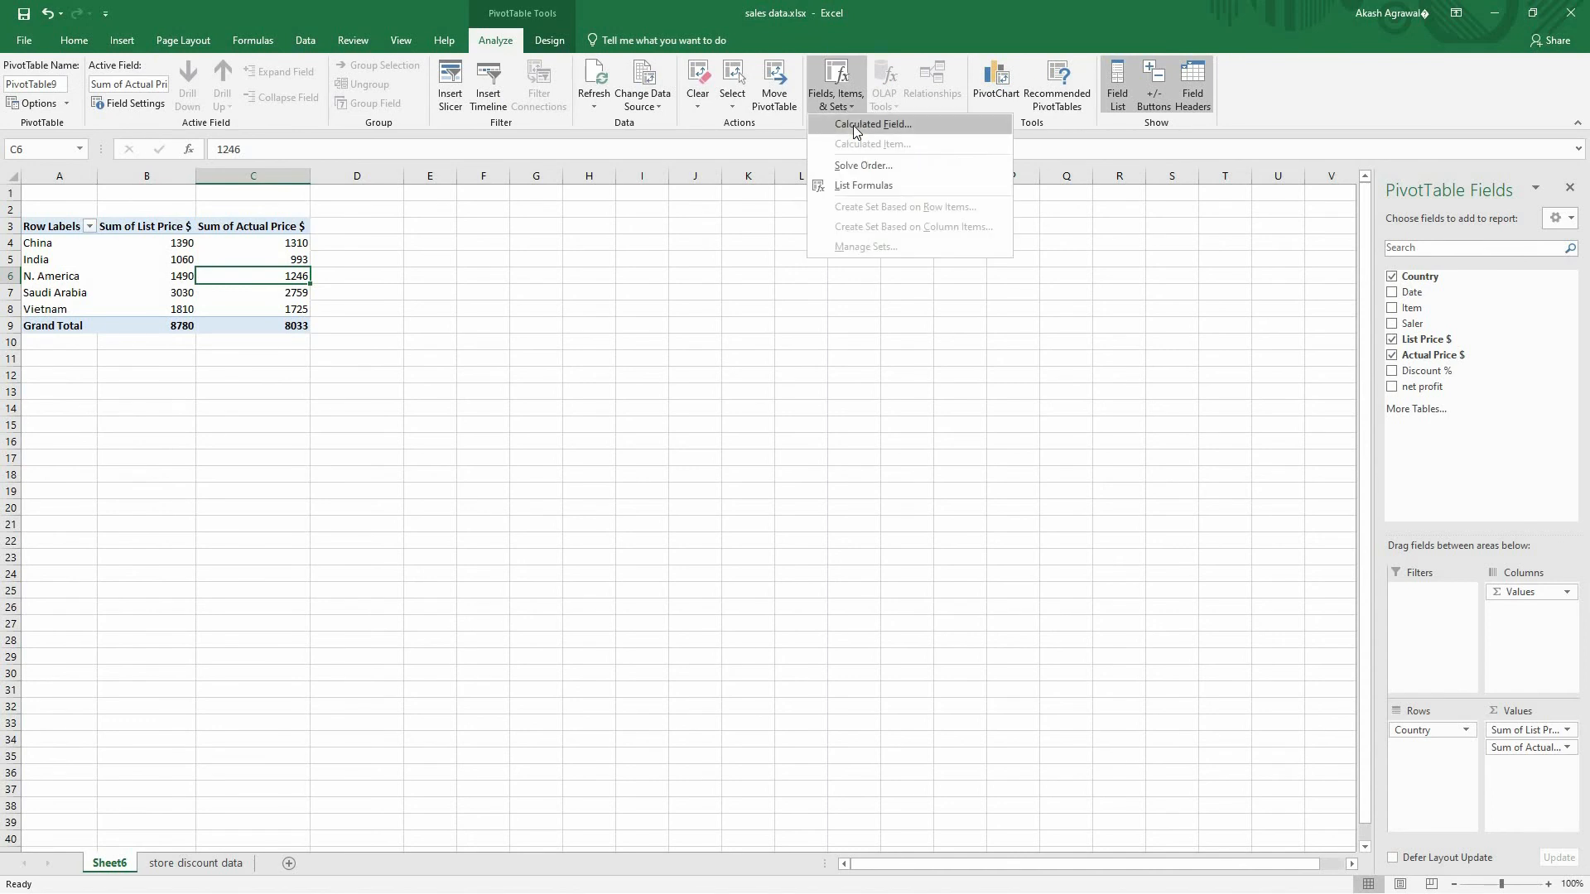
pyautogui.click(855, 124)
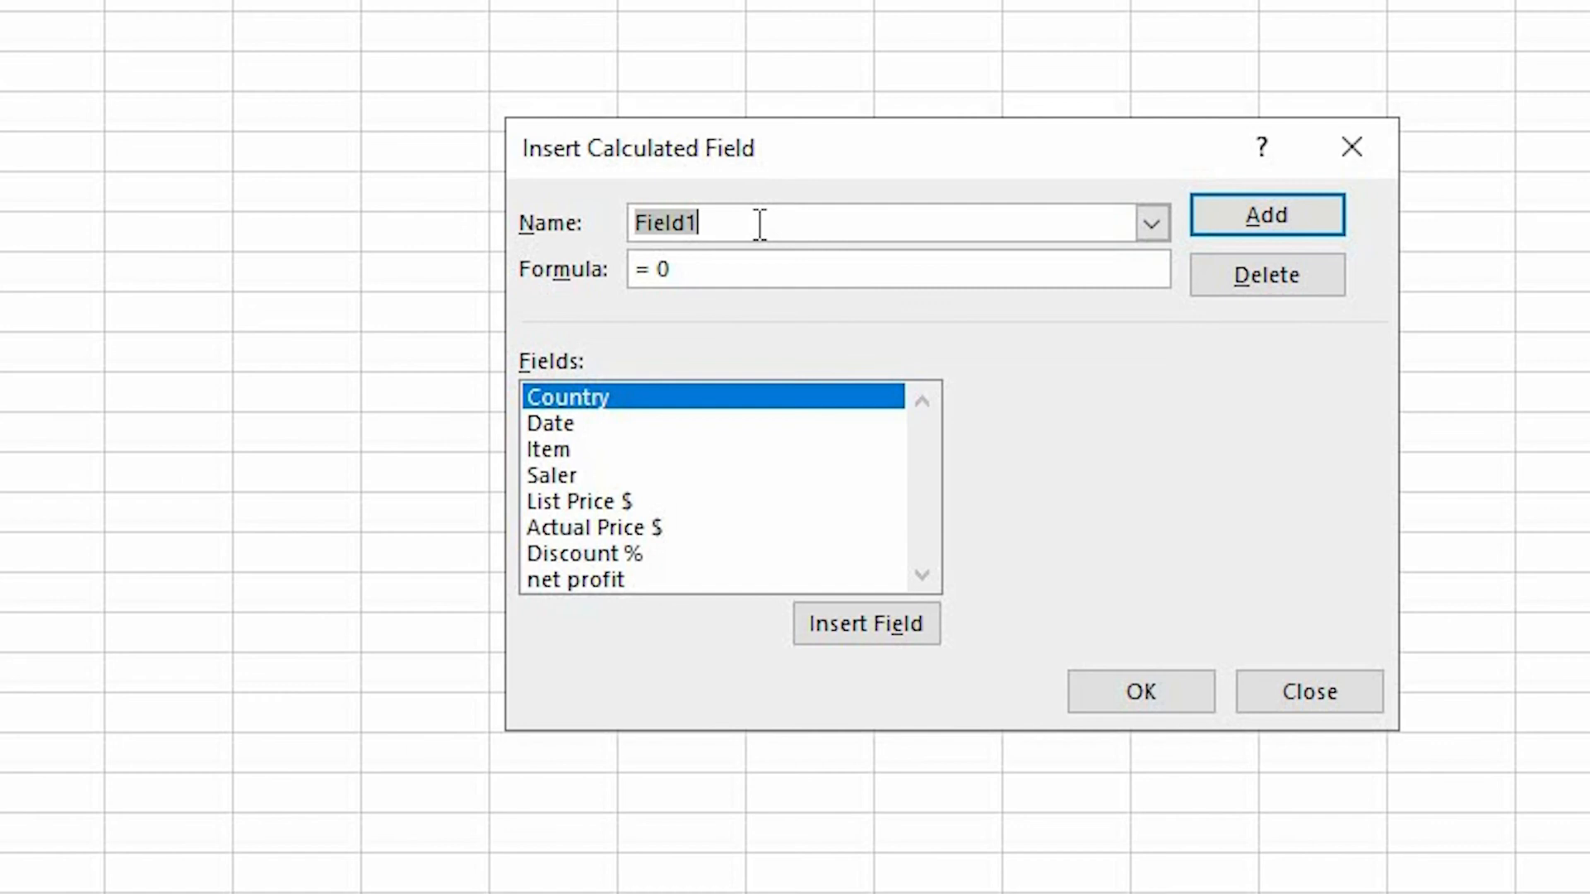
pyautogui.write('net profit')
pyautogui.press('Tab')
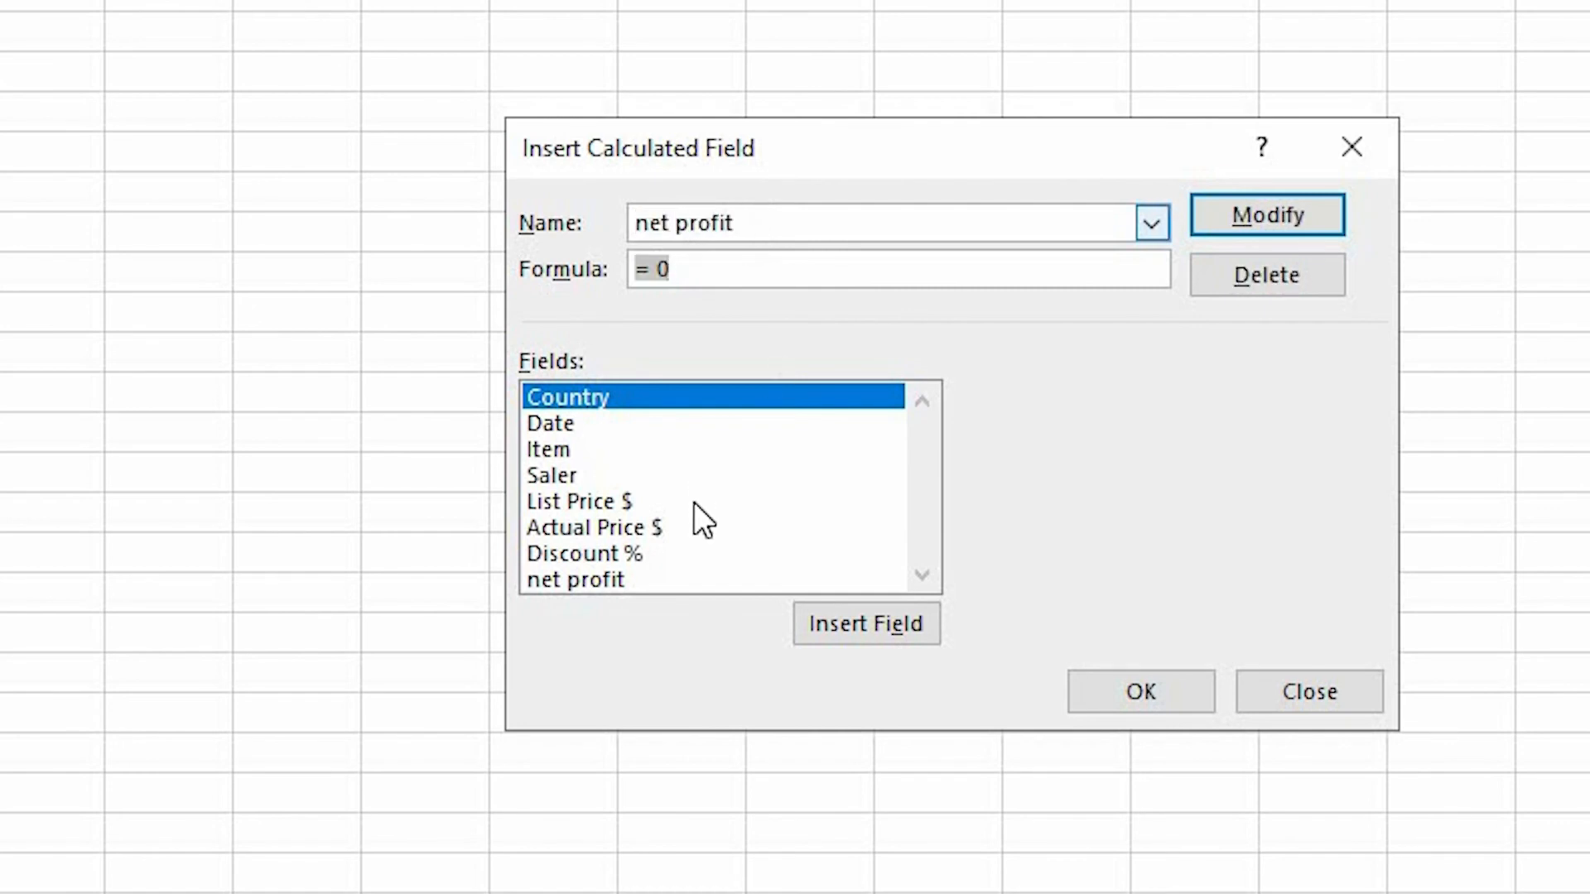
# Set the net profit formula to ='List Price $'- 'Actual Price $' and apply the calculated field.
pyautogui.click(609, 525)
pyautogui.press('Up')
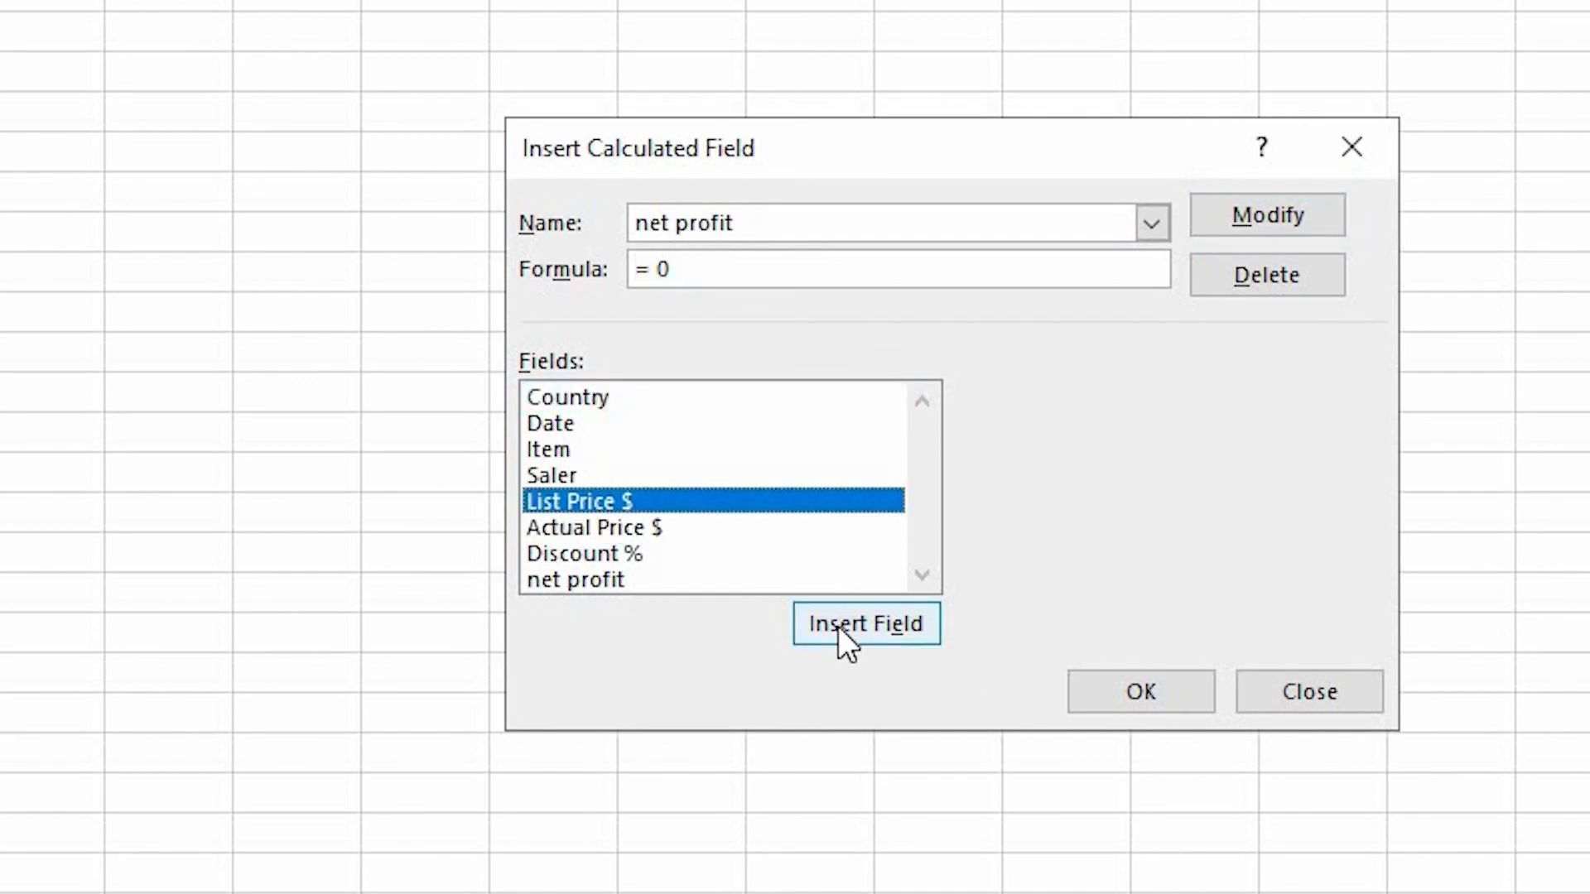
pyautogui.click(838, 626)
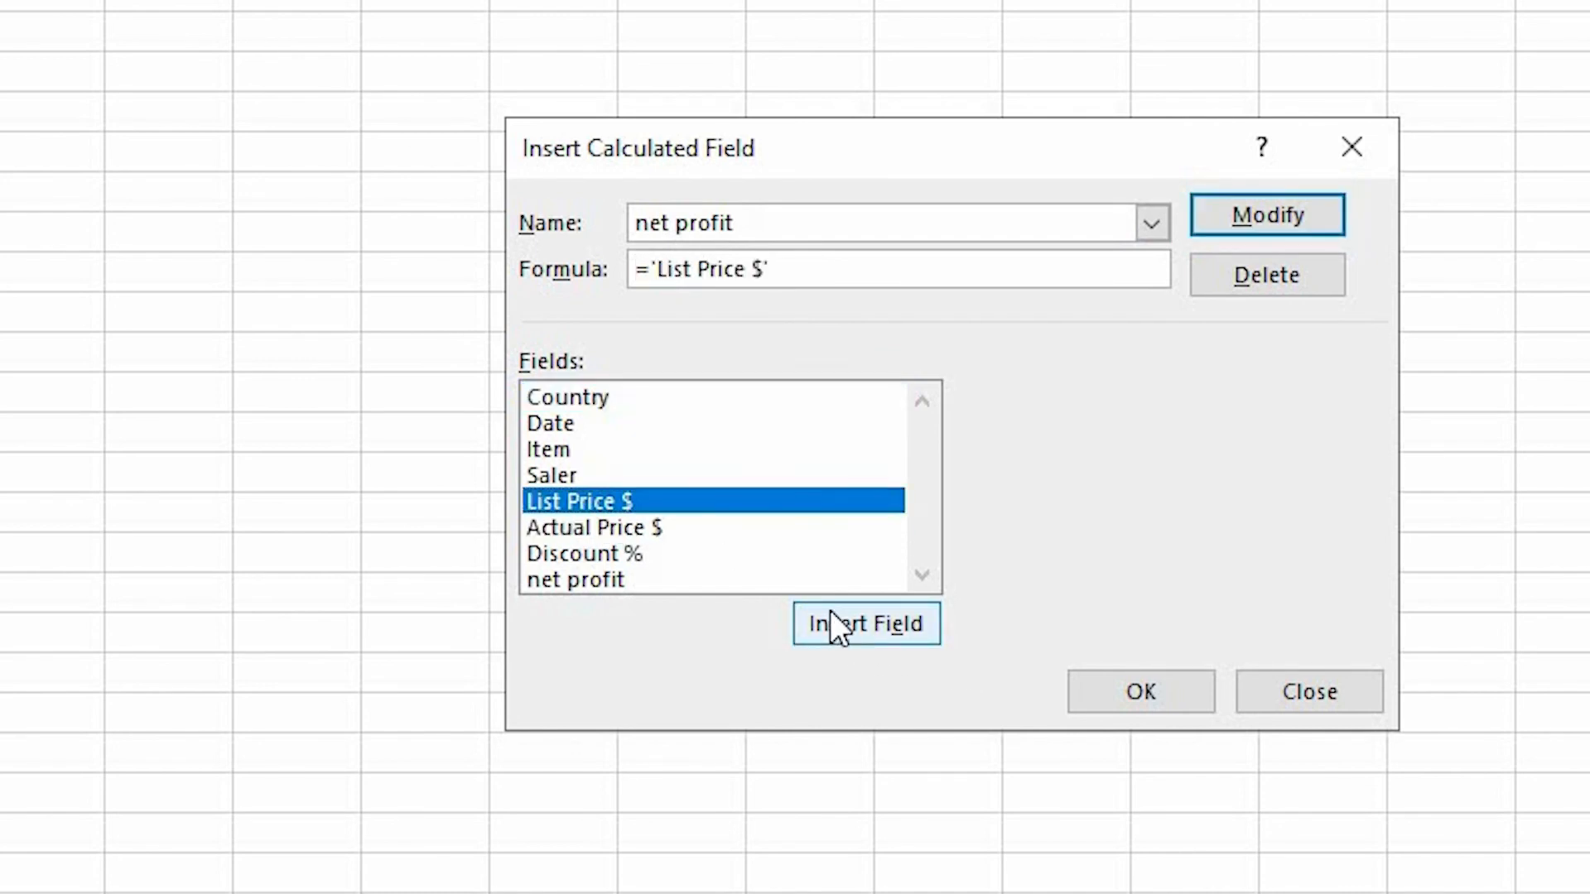
pyautogui.click(618, 530)
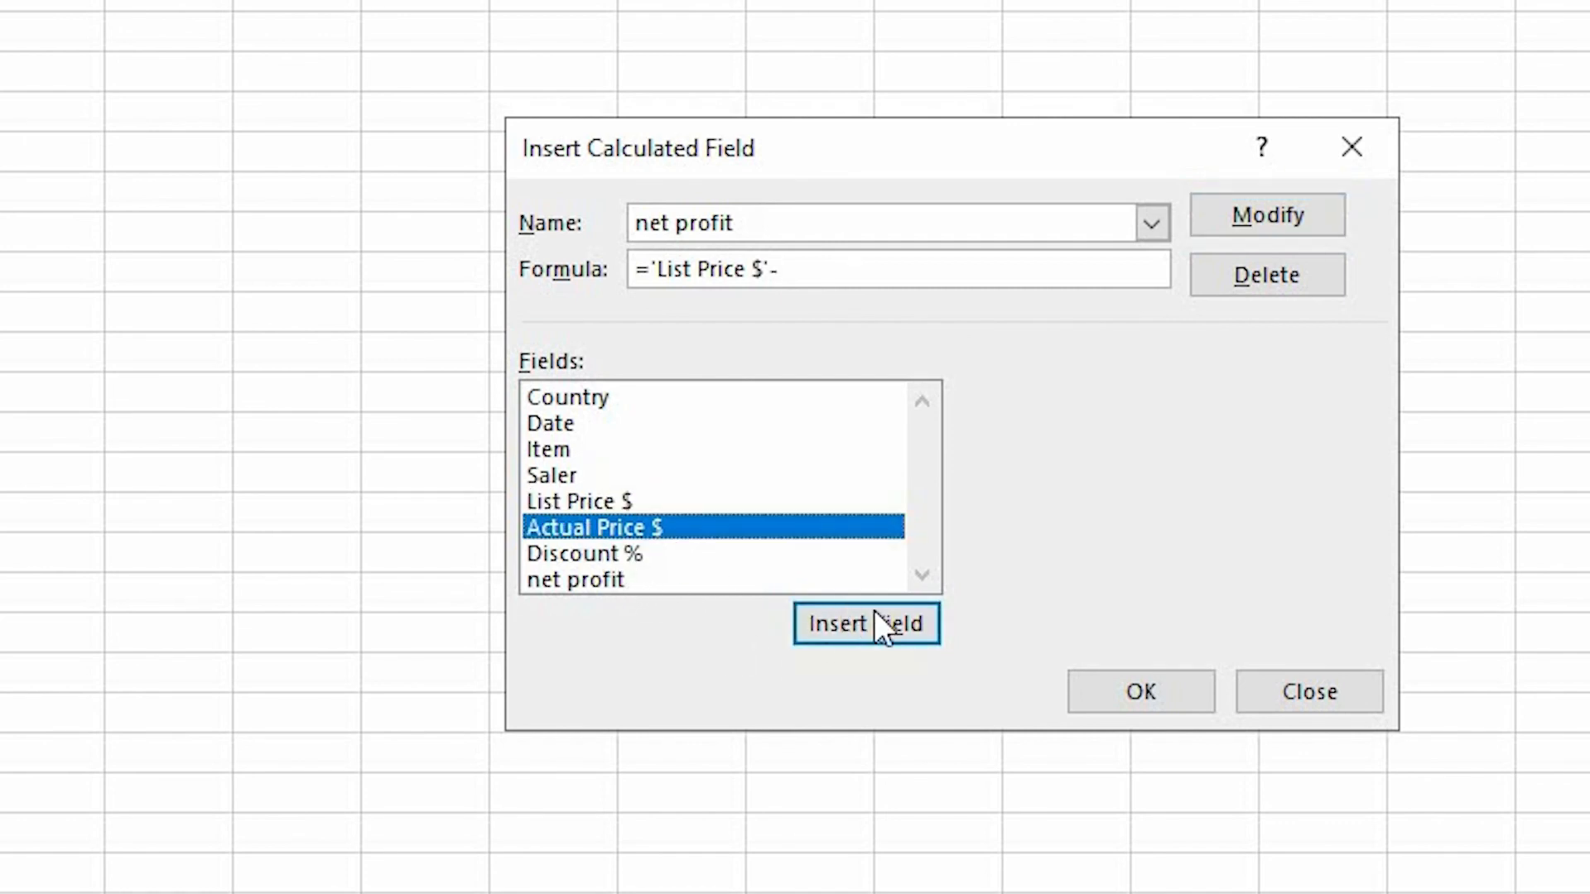
pyautogui.click(921, 643)
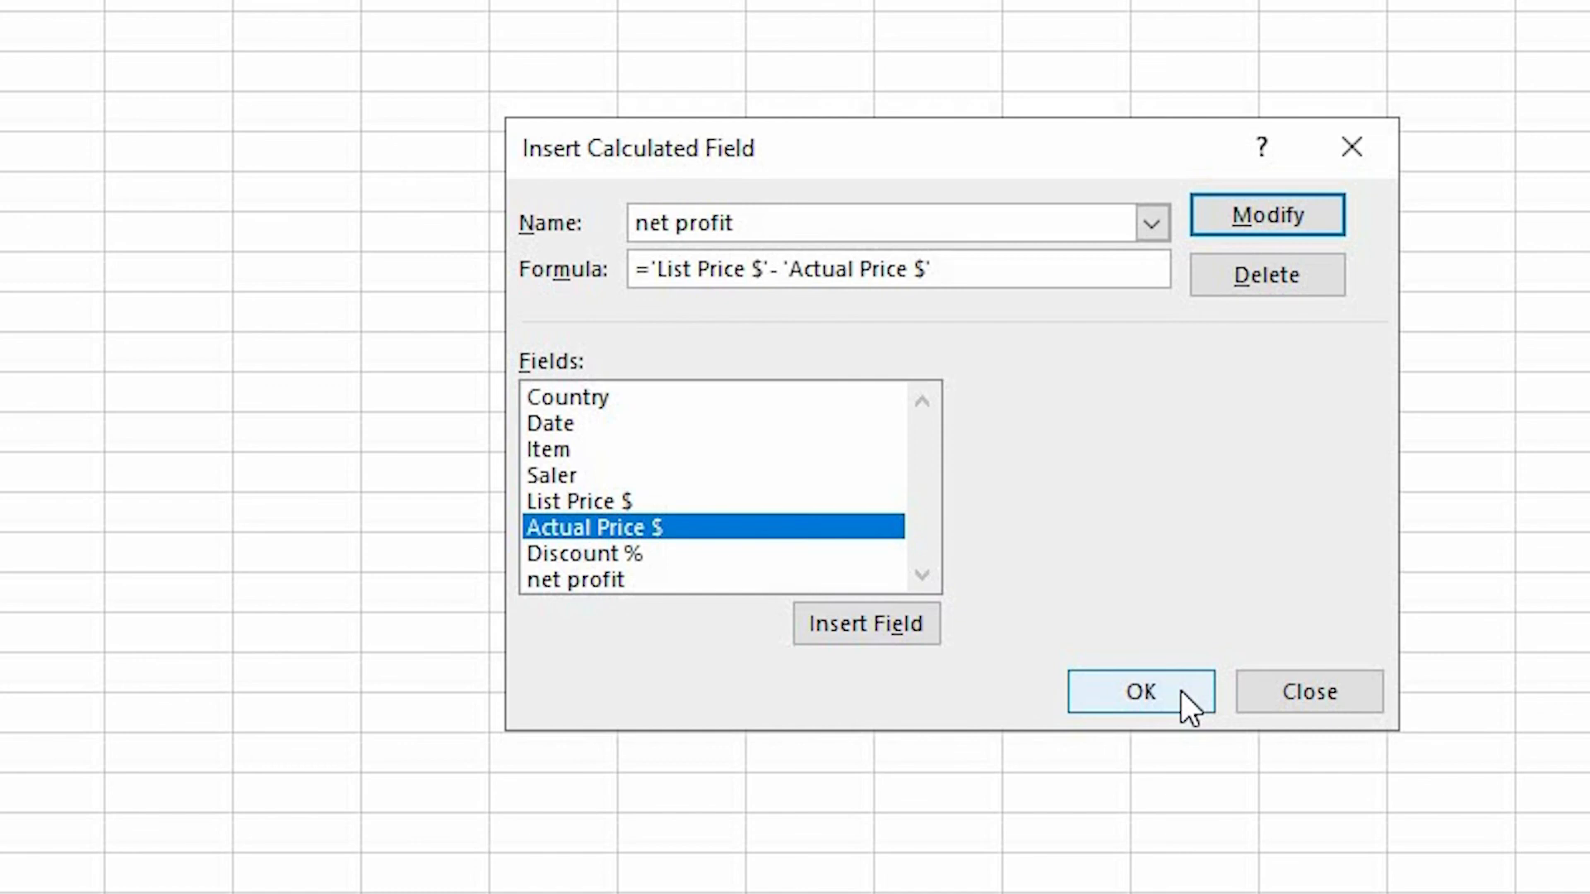
pyautogui.click(1179, 691)
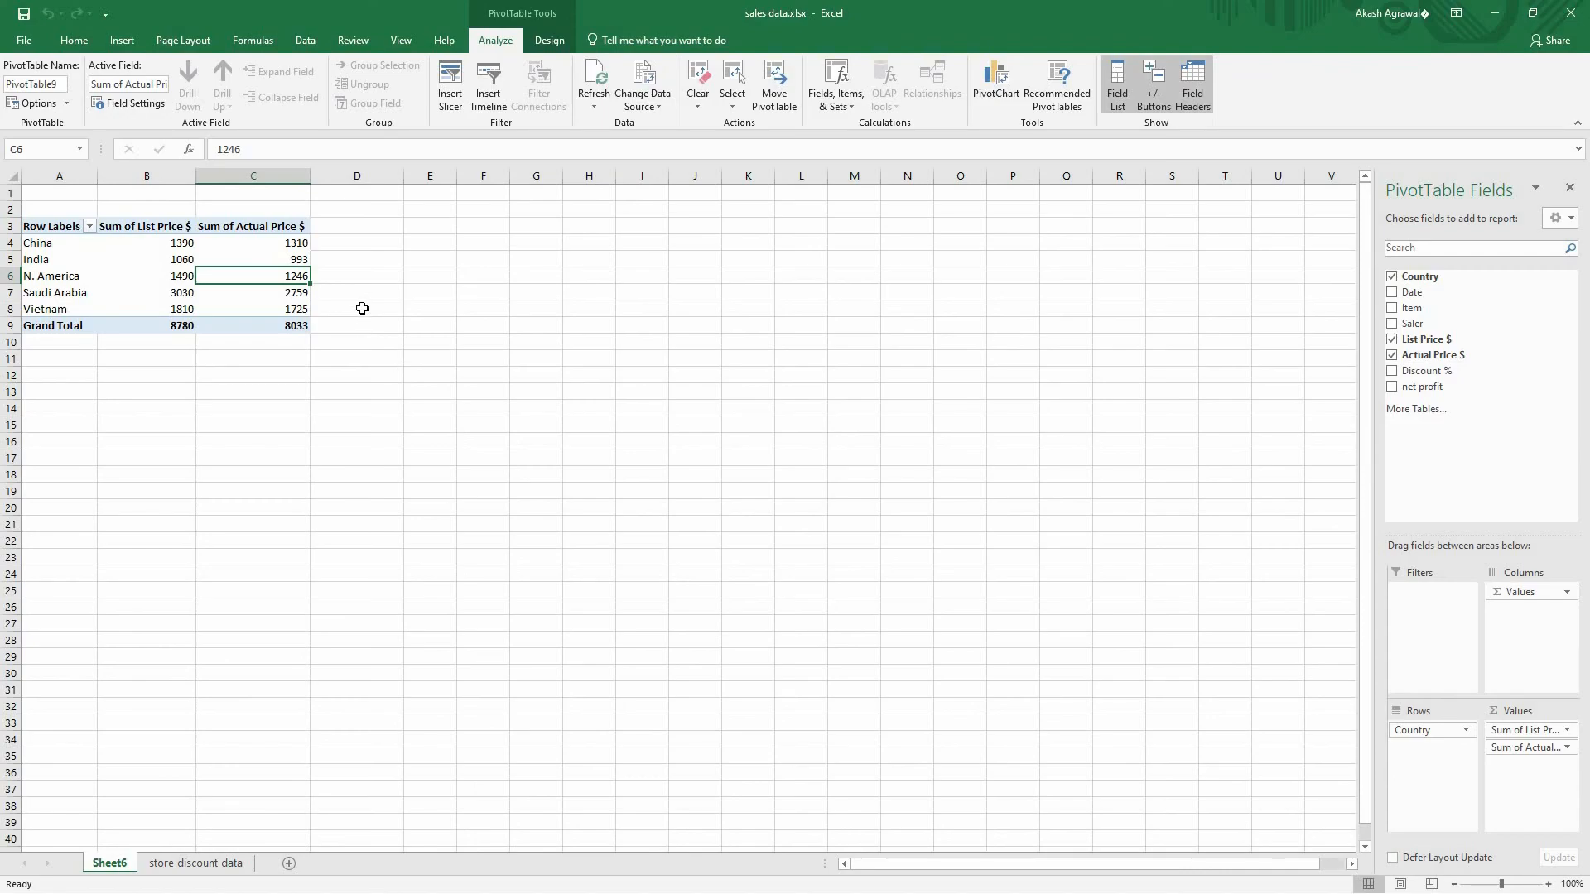
# Add the net profit field to Values as a sum and review the profit per country and its grand total.
pyautogui.click(354, 272)
pyautogui.click(244, 269)
pyautogui.moveTo(1455, 386); pyautogui.dragTo(1510, 768)
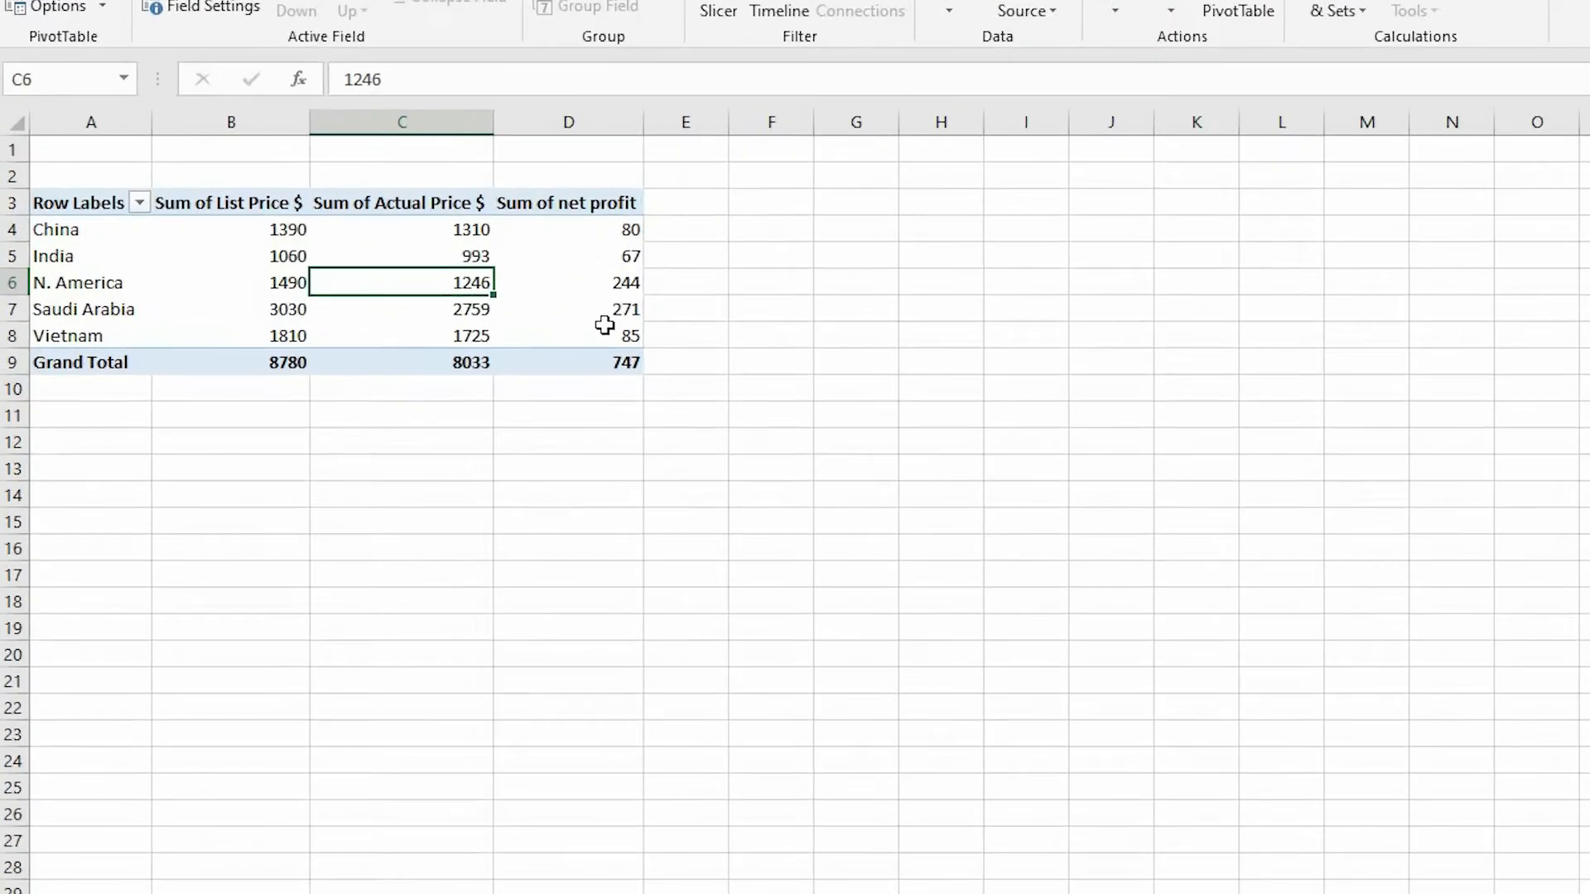
pyautogui.moveTo(373, 244); pyautogui.dragTo(382, 308)
pyautogui.click(370, 257)
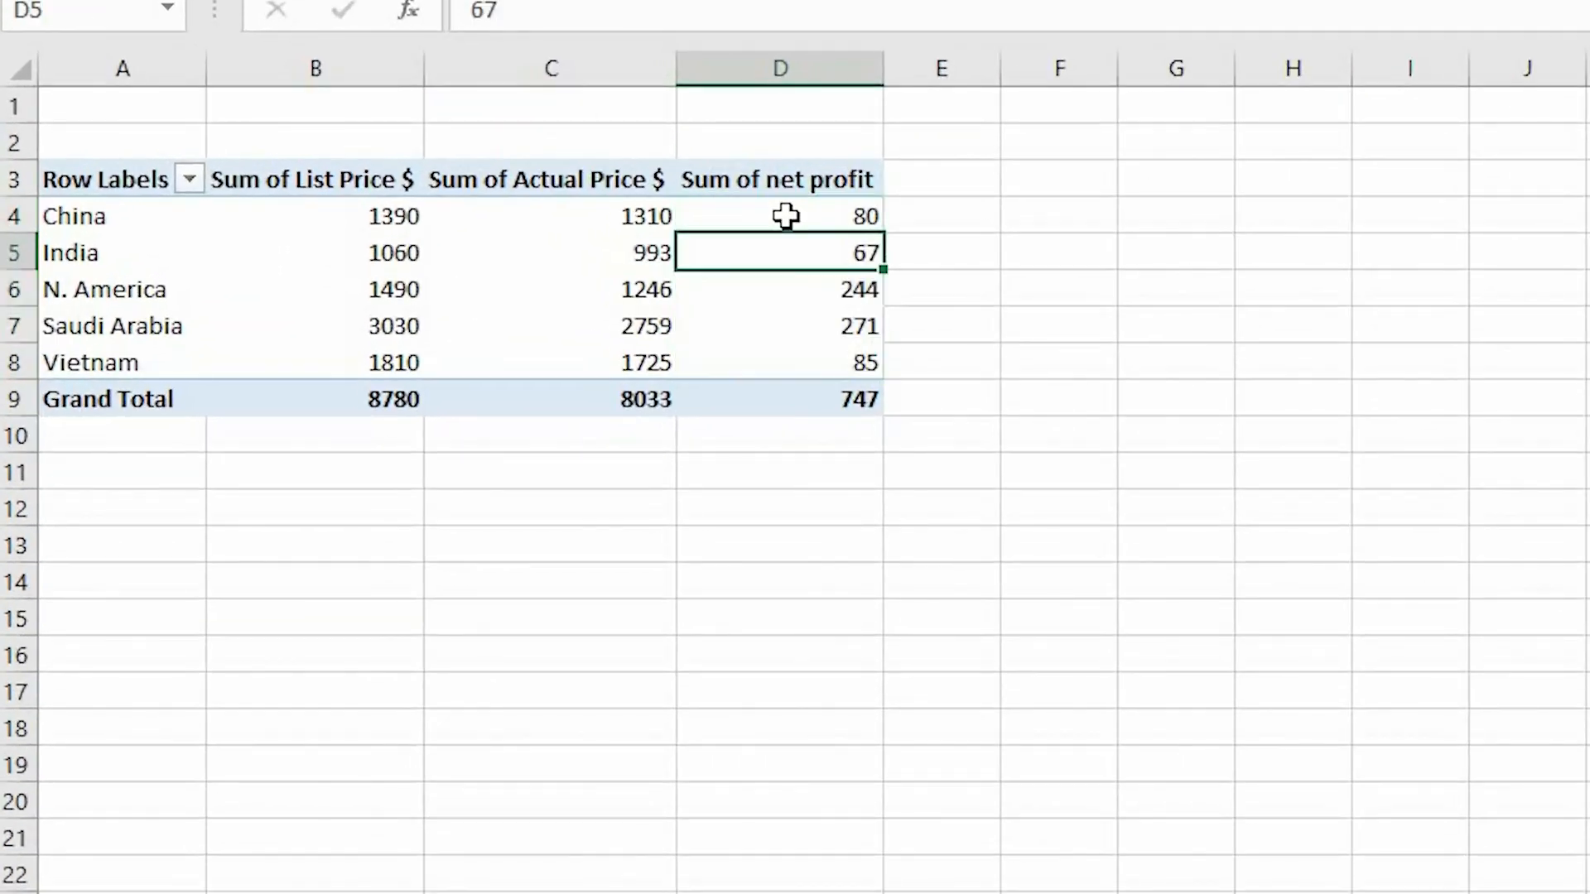
pyautogui.moveTo(880, 405); pyautogui.dragTo(742, 408)
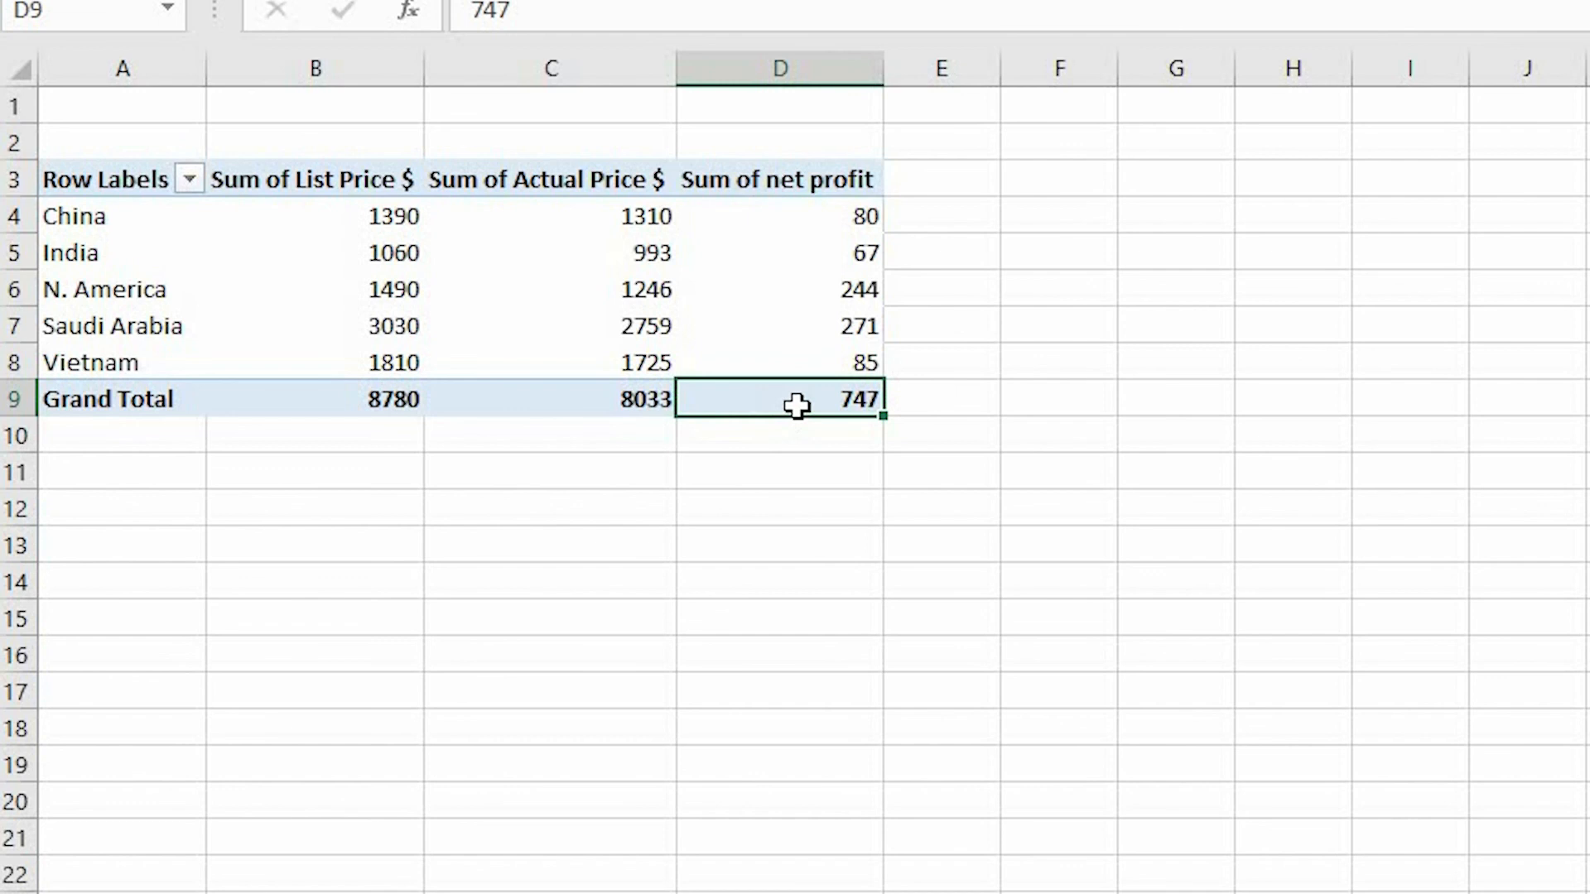
pyautogui.moveTo(798, 400)
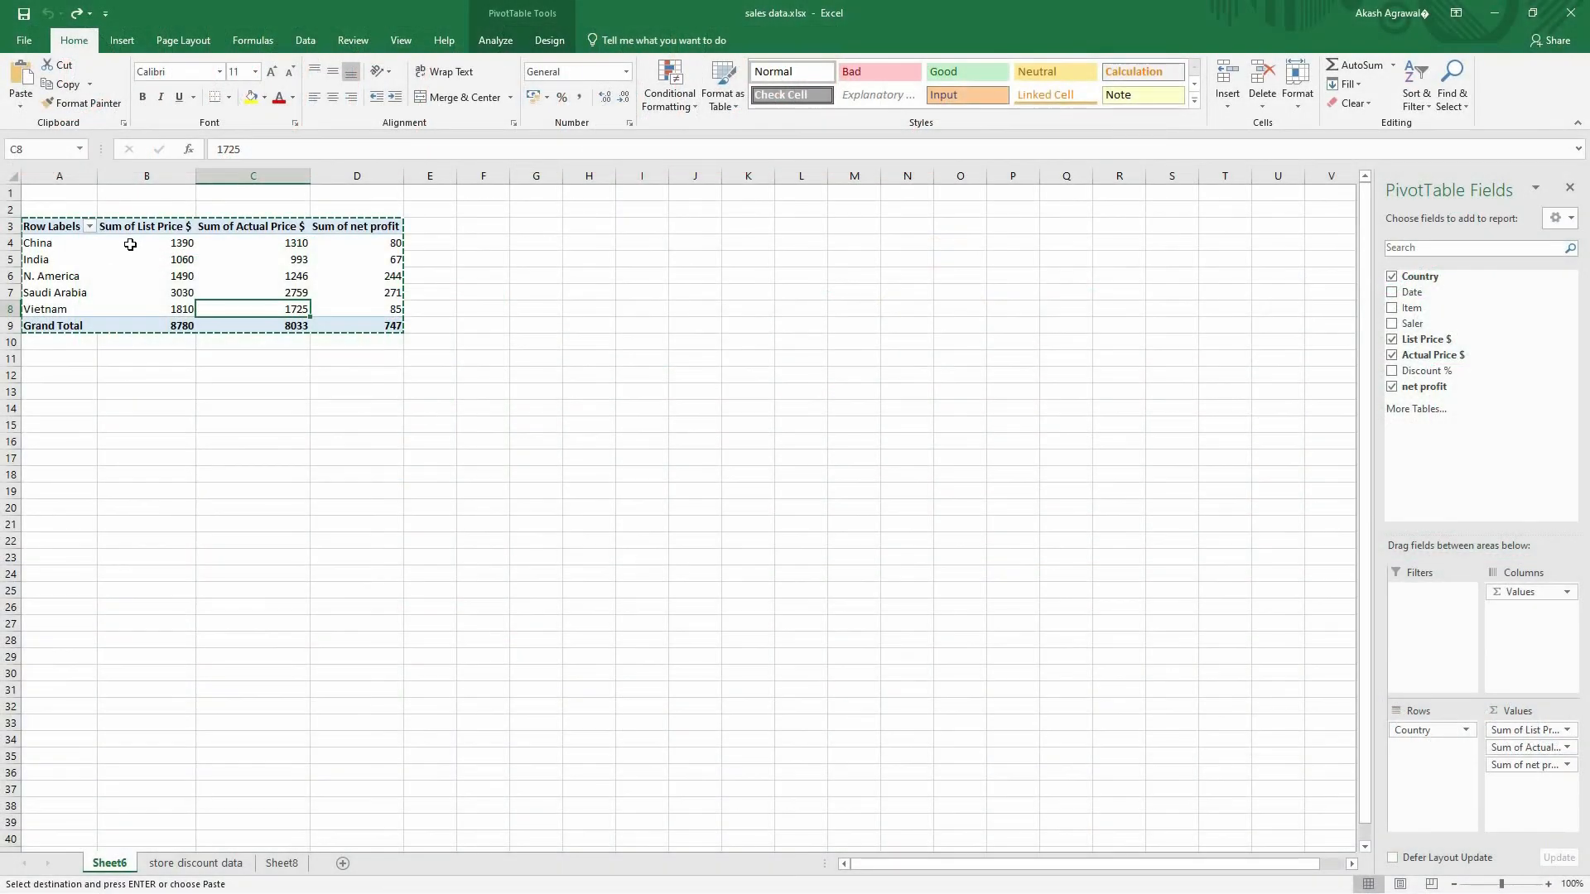
# Paste a copy of the whole pivot table at cell H4 and autofit its column widths.
pyautogui.click(231, 276)
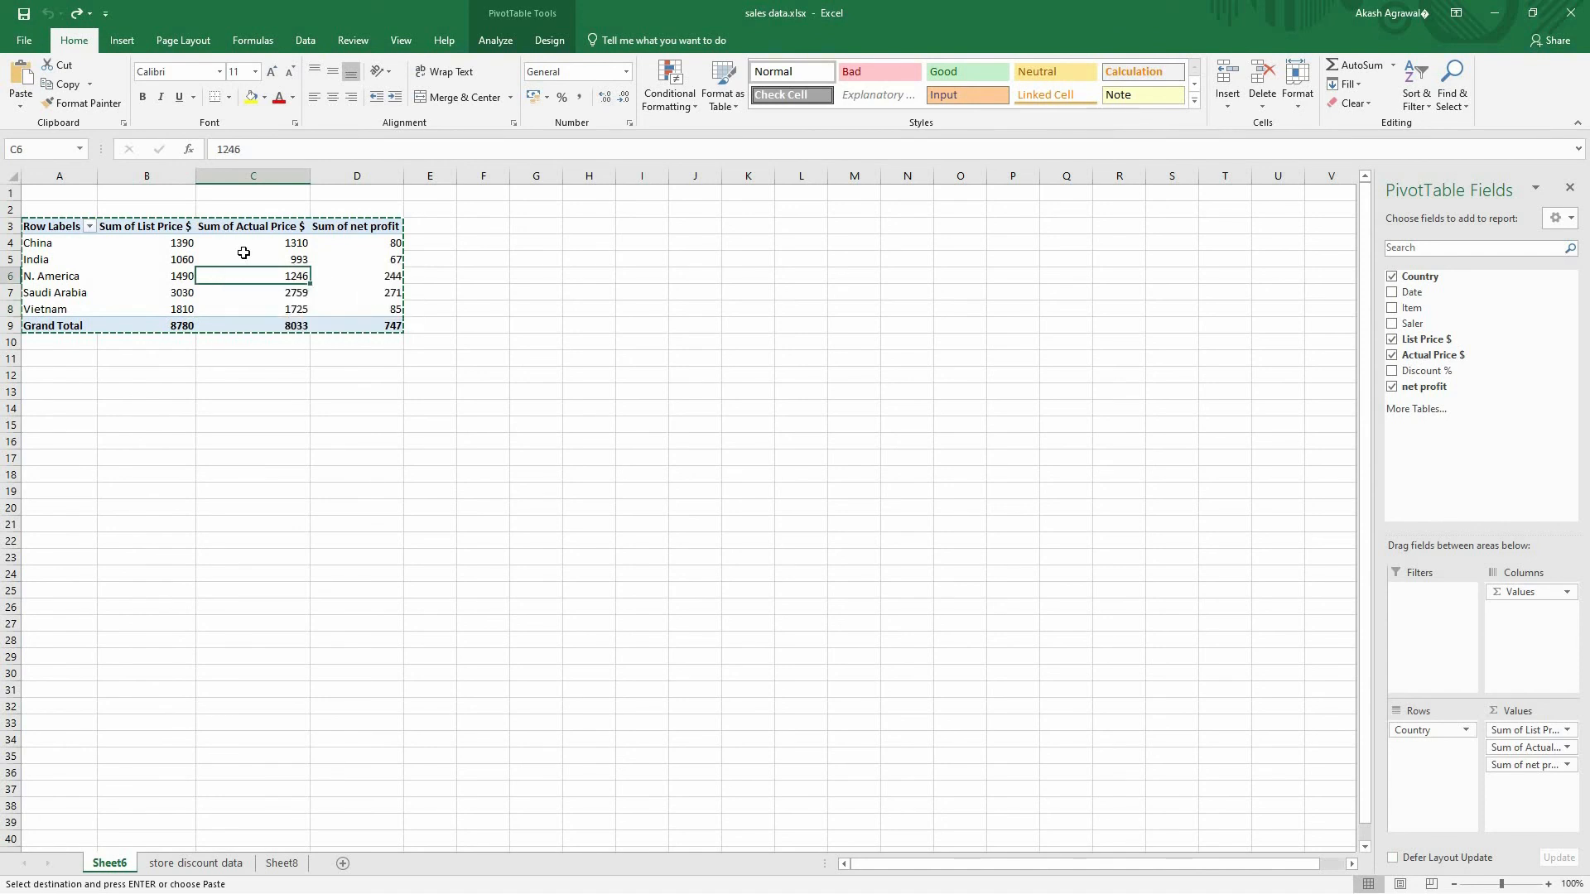
pyautogui.moveTo(50, 227); pyautogui.dragTo(369, 337)
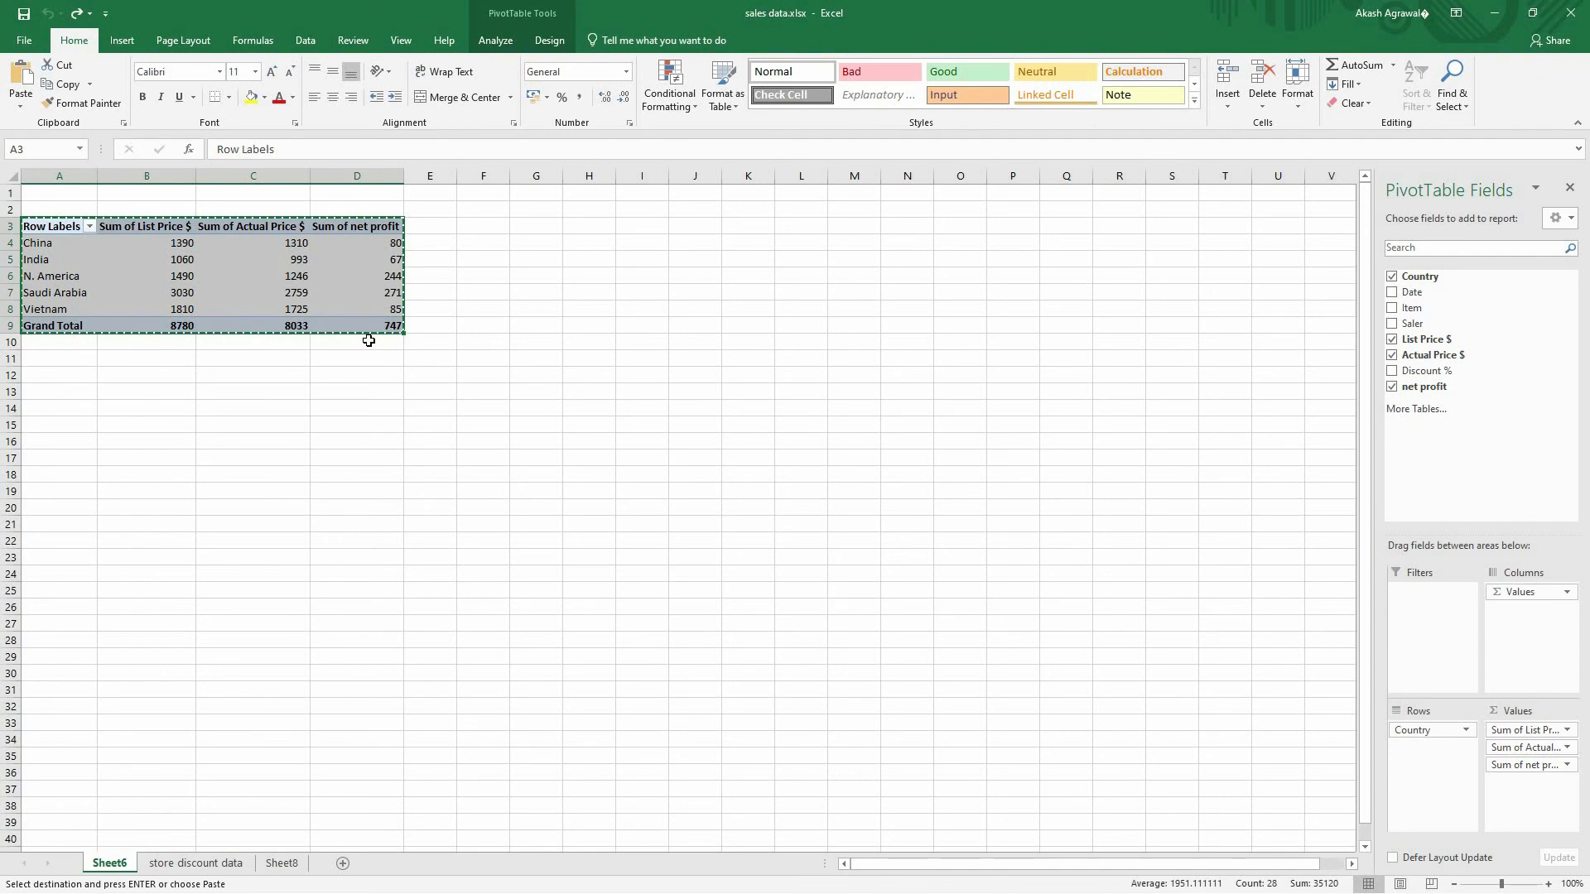
pyautogui.click(605, 243)
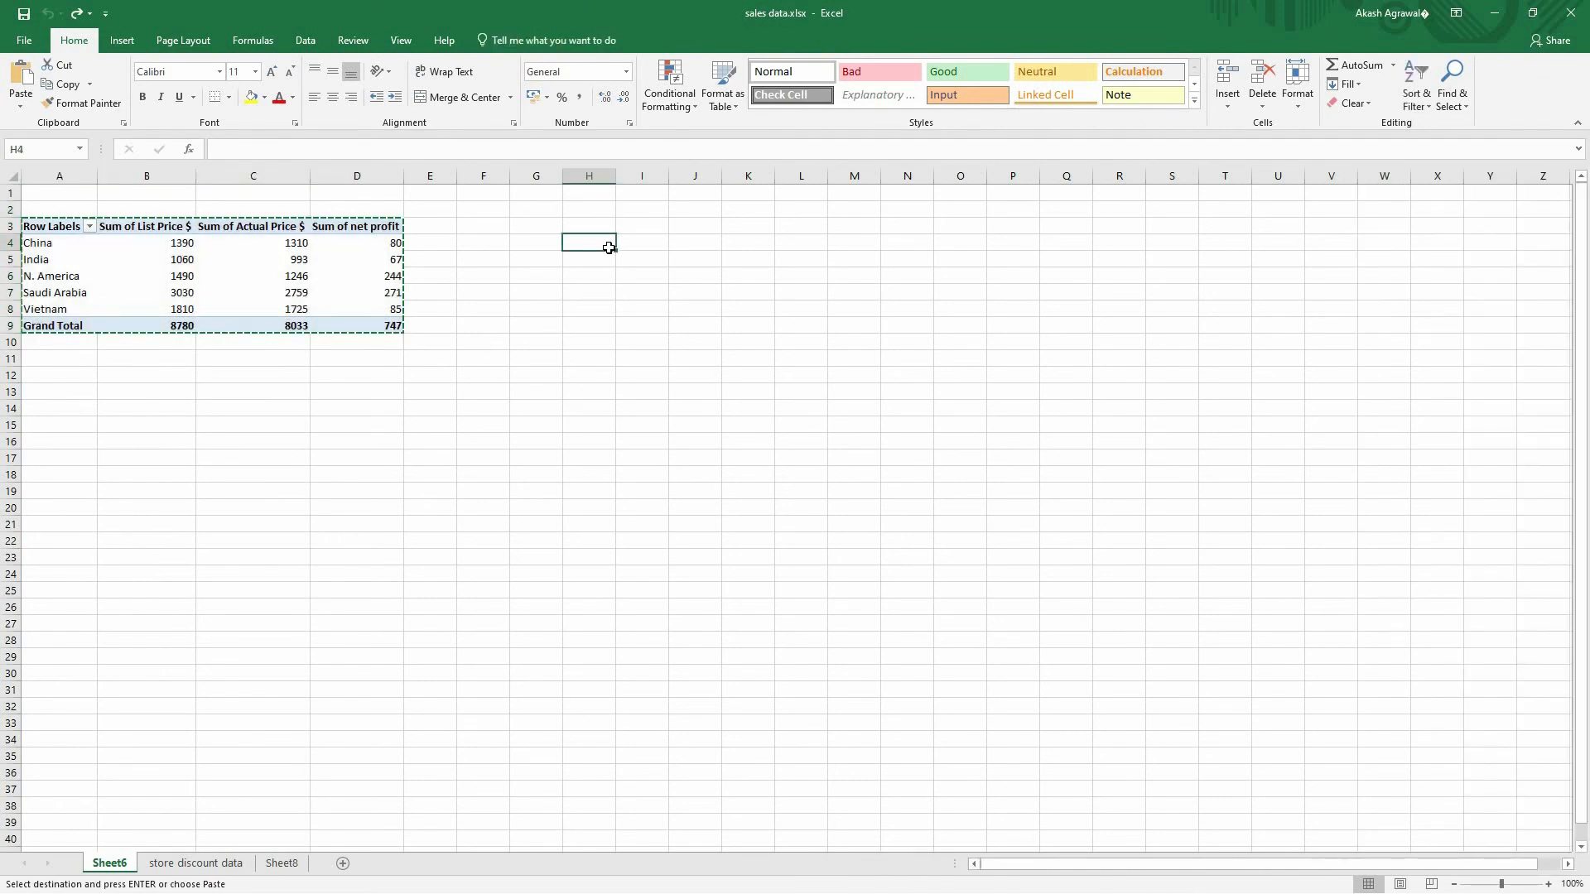
pyautogui.hotkey('ctrl', 'v')
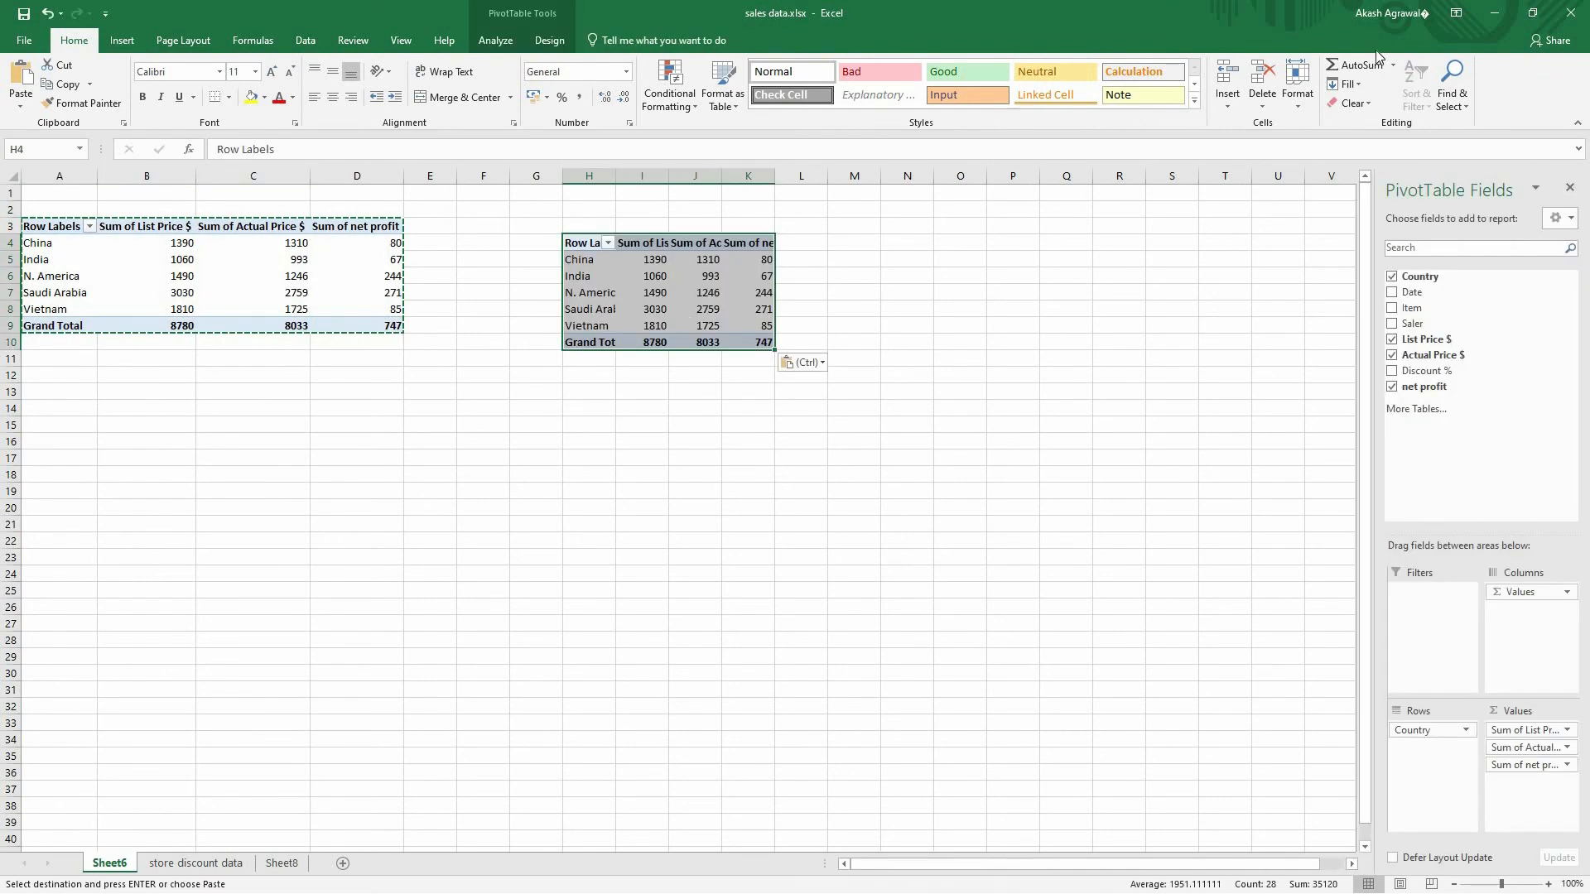
pyautogui.click(1299, 106)
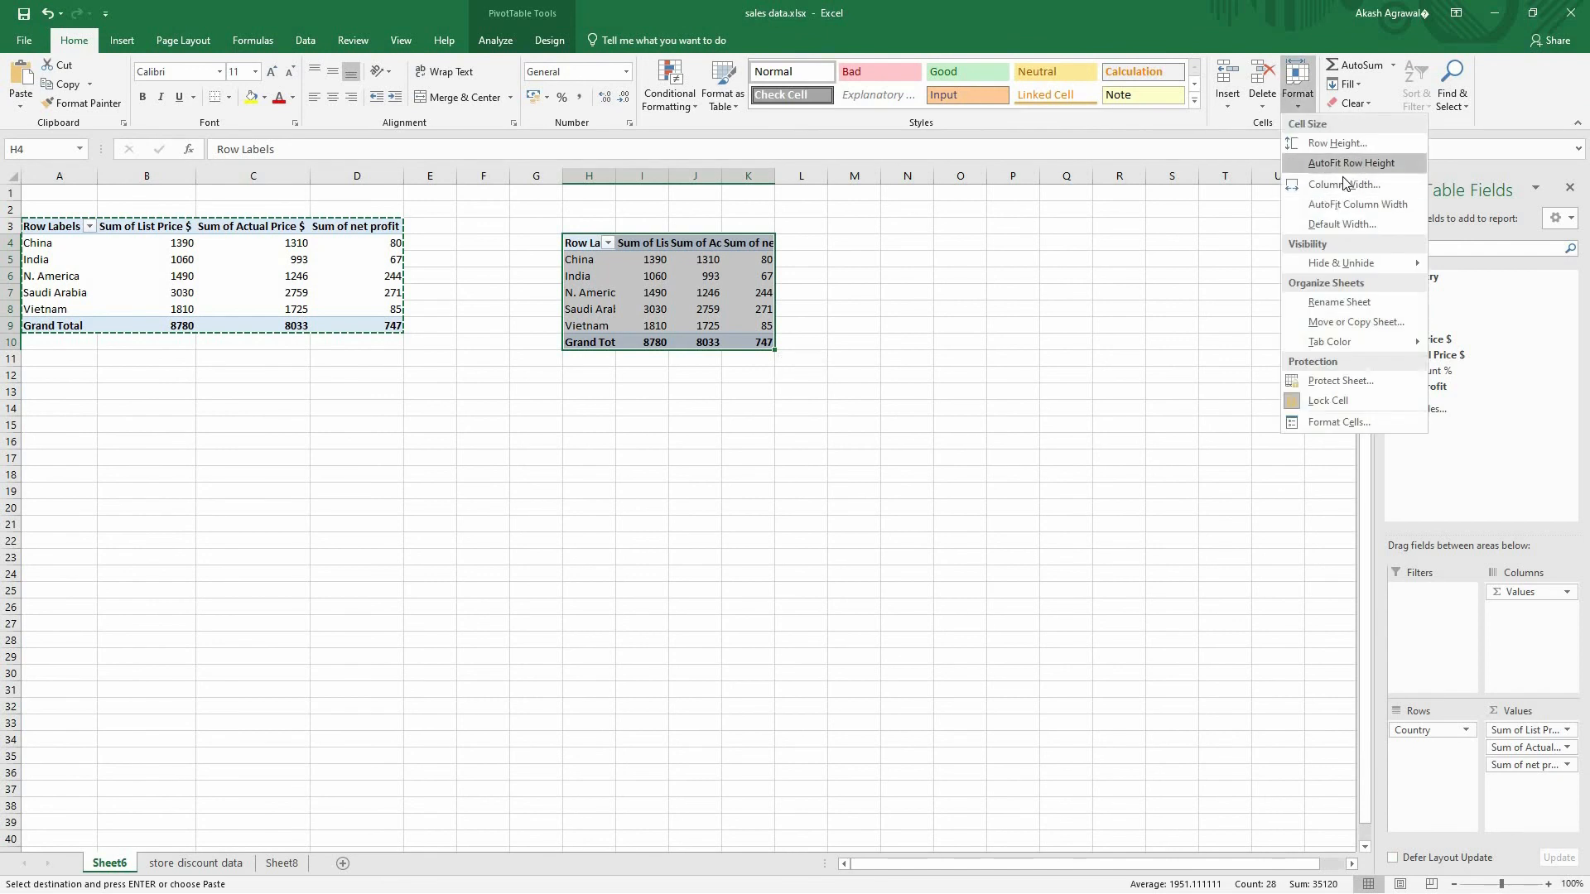
pyautogui.click(1325, 205)
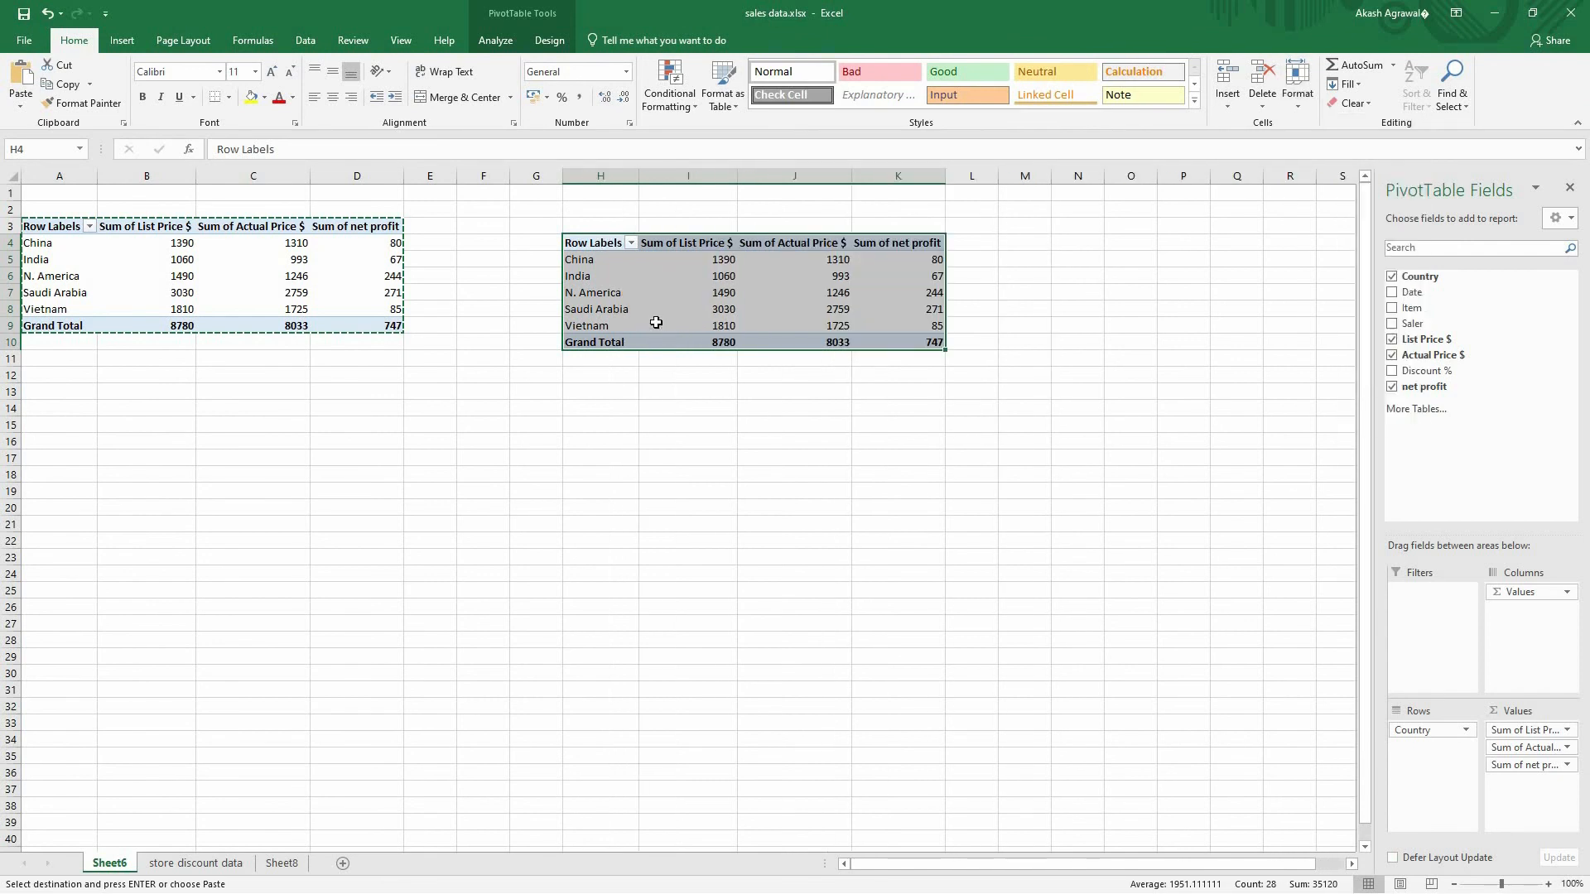
# Try to remove Sum of List Price $ from the Values of the pasted pivot table.
pyautogui.click(662, 323)
pyautogui.moveTo(591, 242); pyautogui.dragTo(921, 340)
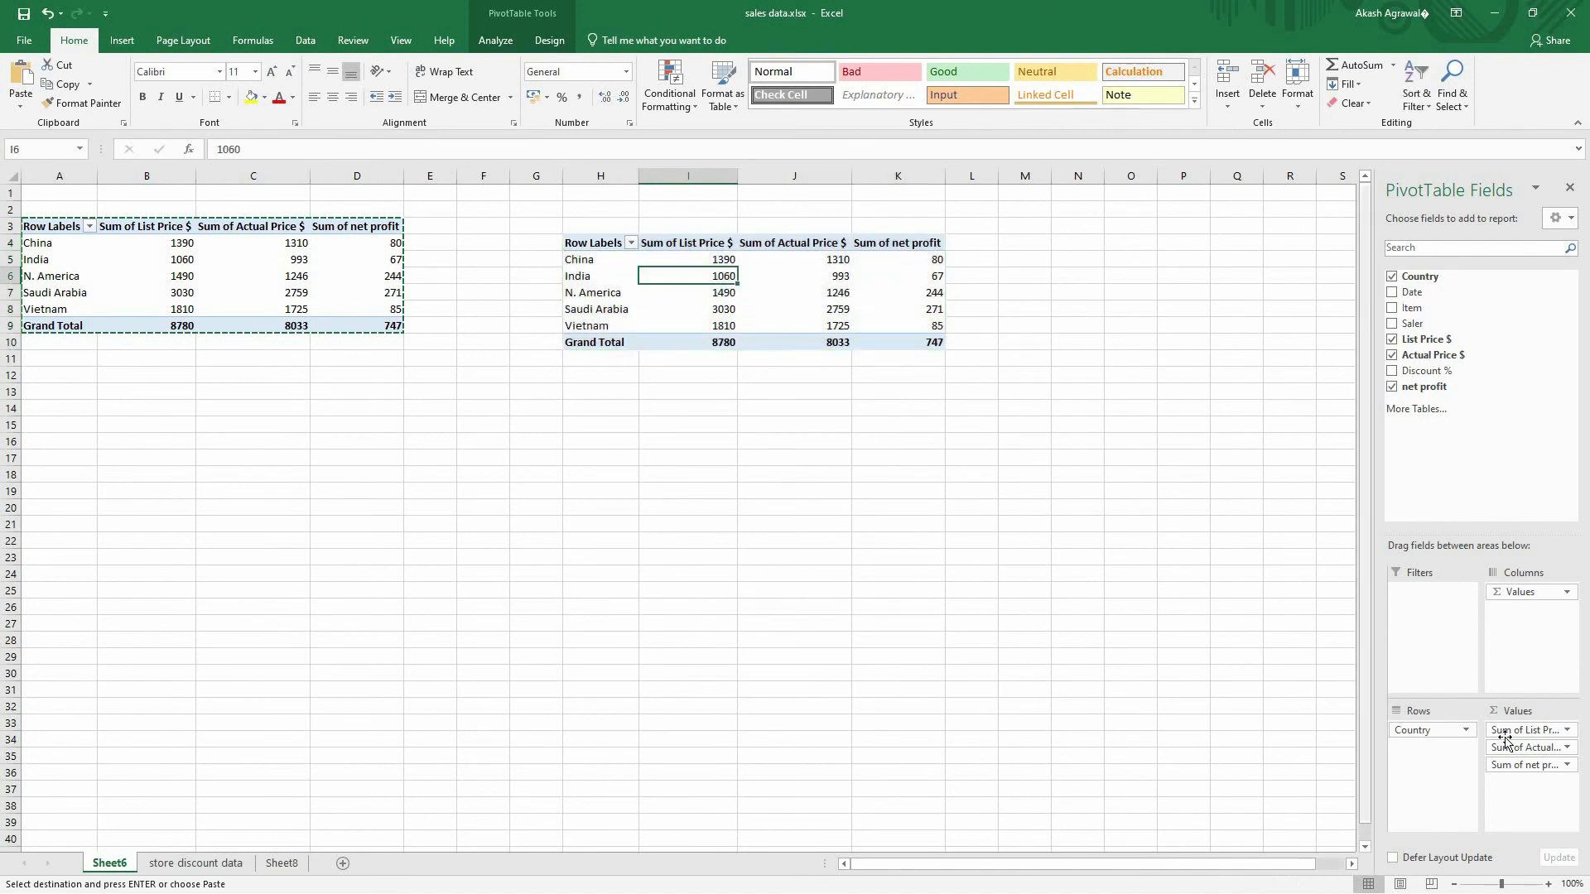
pyautogui.moveTo(1532, 730); pyautogui.dragTo(1296, 705)
# Undo the pasted pivot table copy and its column width changes, keeping only the original table.
pyautogui.click(266, 278)
pyautogui.moveTo(51, 228); pyautogui.dragTo(387, 326)
pyautogui.click(727, 305)
pyautogui.hotkey('ctrl', 'z')
pyautogui.hotkey('ctrl', 'z')
pyautogui.click(511, 309)
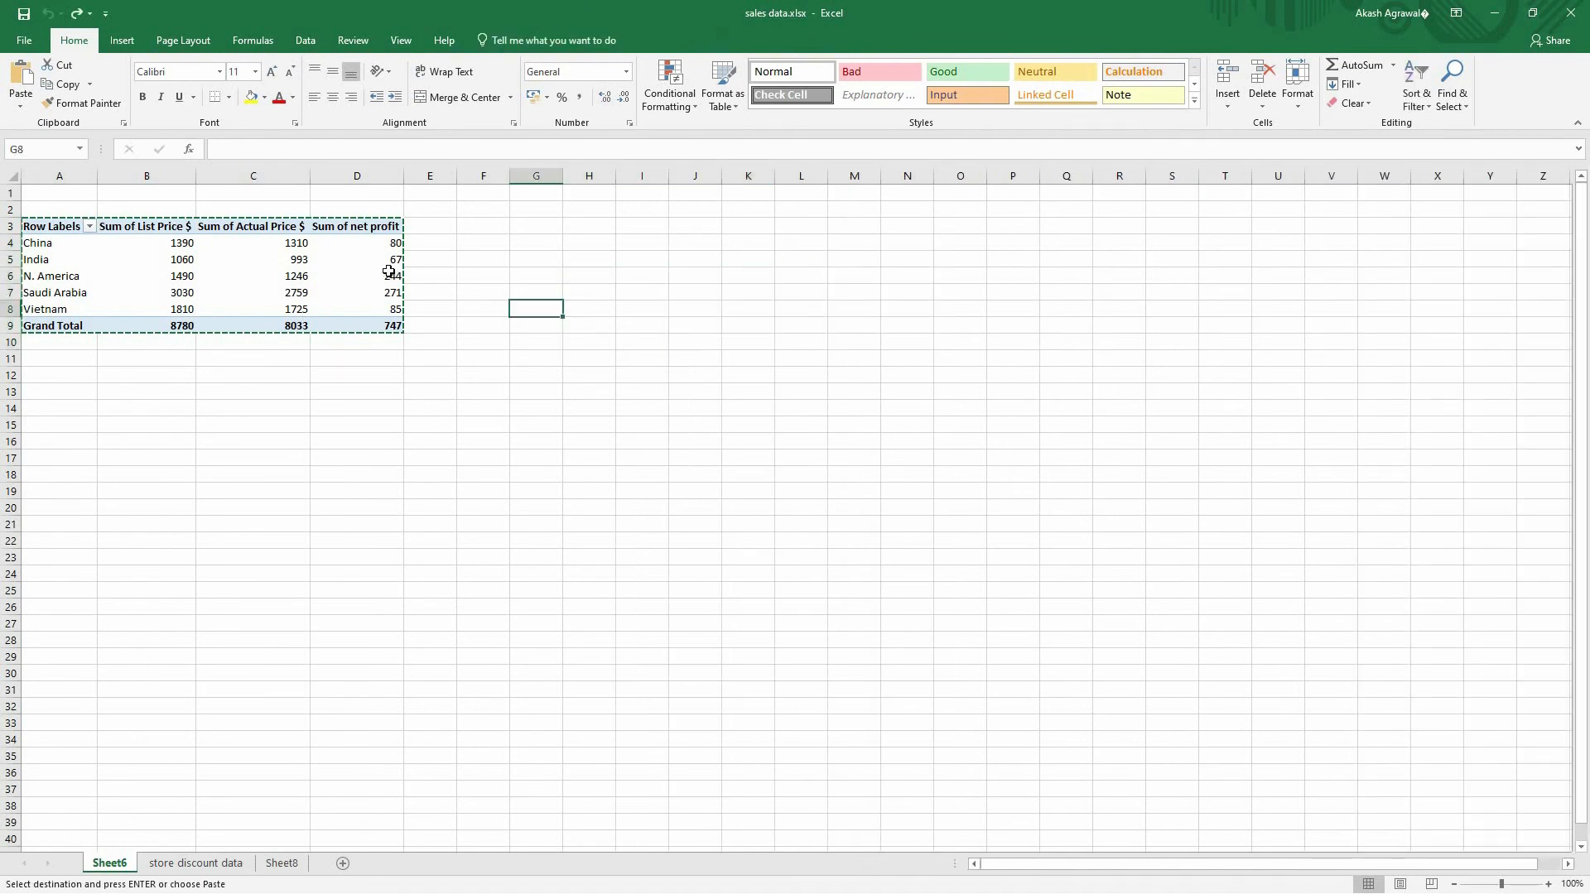
# Try to take Sum of Actual Price $ out of the original pivot table's Values, and undo it.
pyautogui.click(214, 265)
pyautogui.click(153, 233)
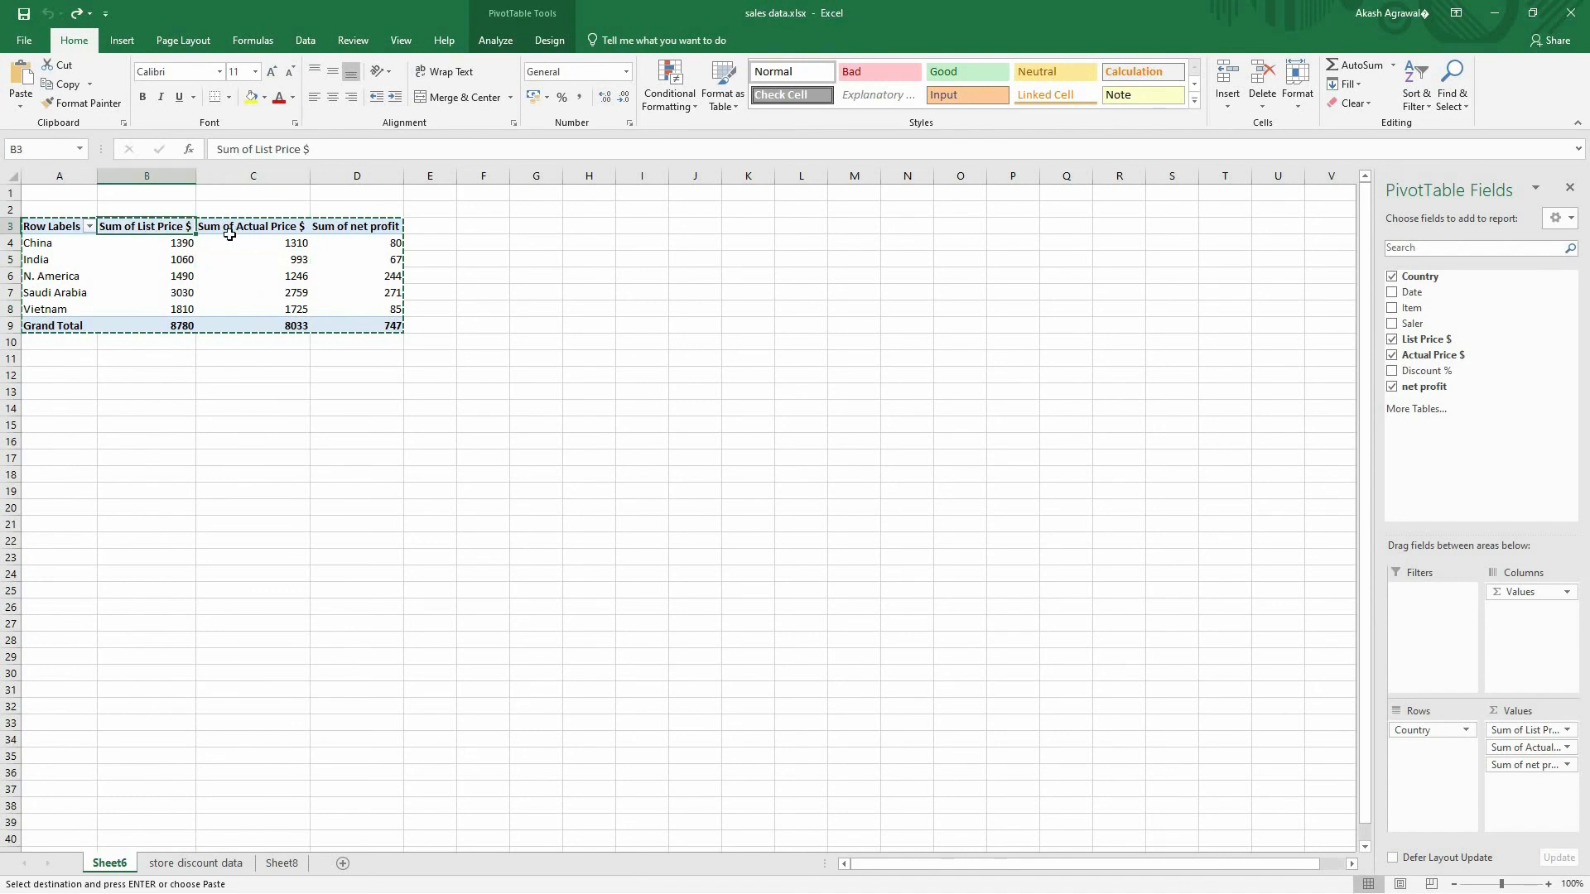
pyautogui.click(231, 238)
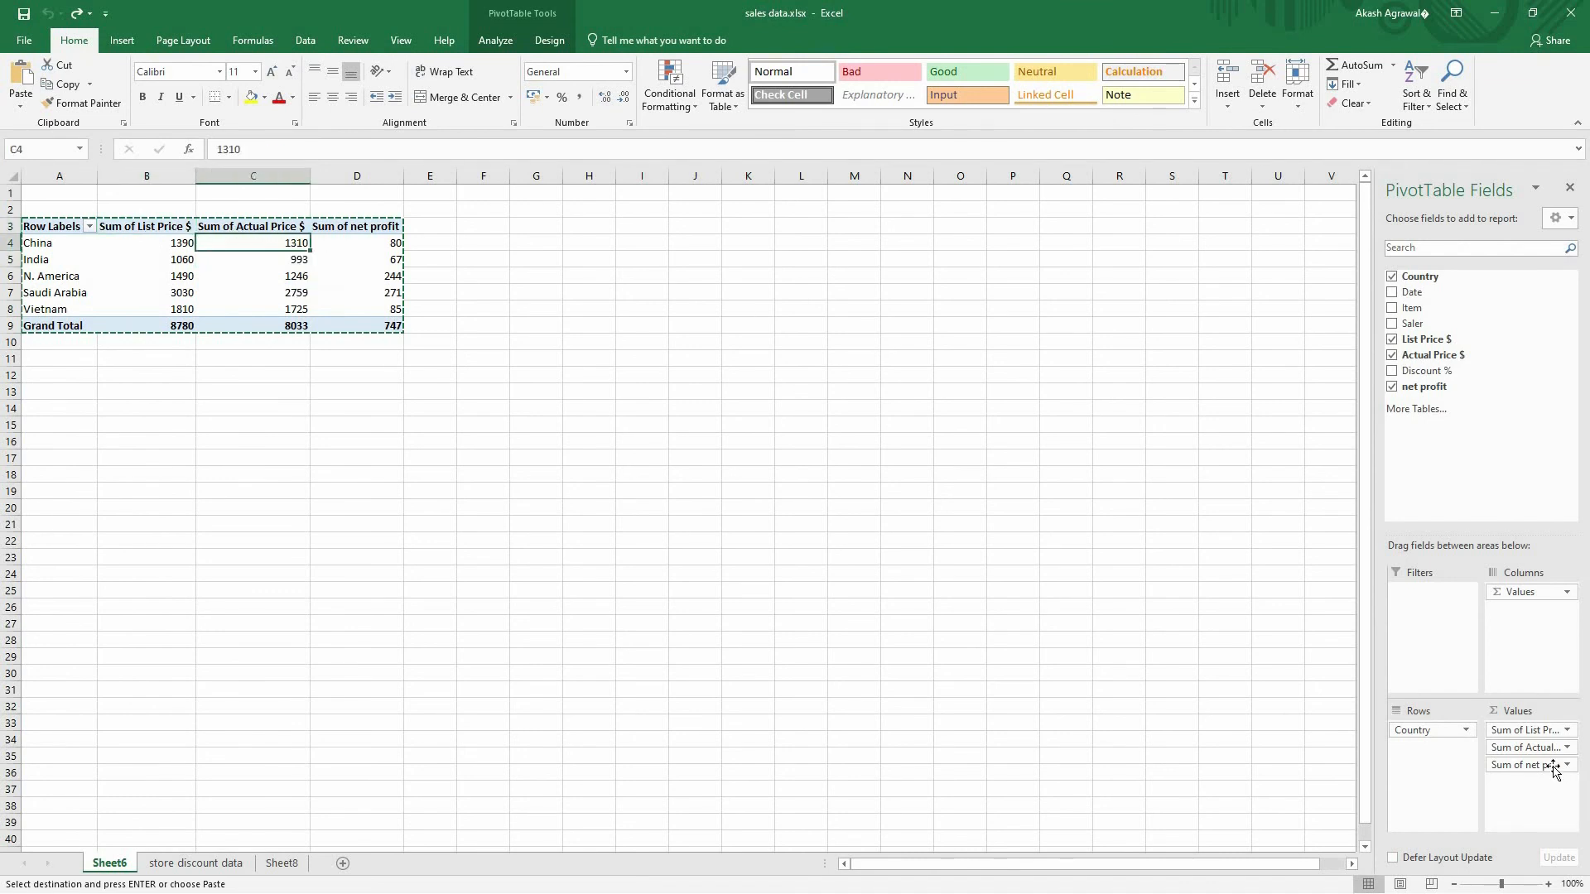
pyautogui.moveTo(1522, 754); pyautogui.dragTo(1176, 753)
pyautogui.hotkey('ctrl', 'z')
# Remove Sum of Actual Price $ and Sum of List Price $ from the pivot table, leaving only the net profit values.
pyautogui.rightClick(246, 276)
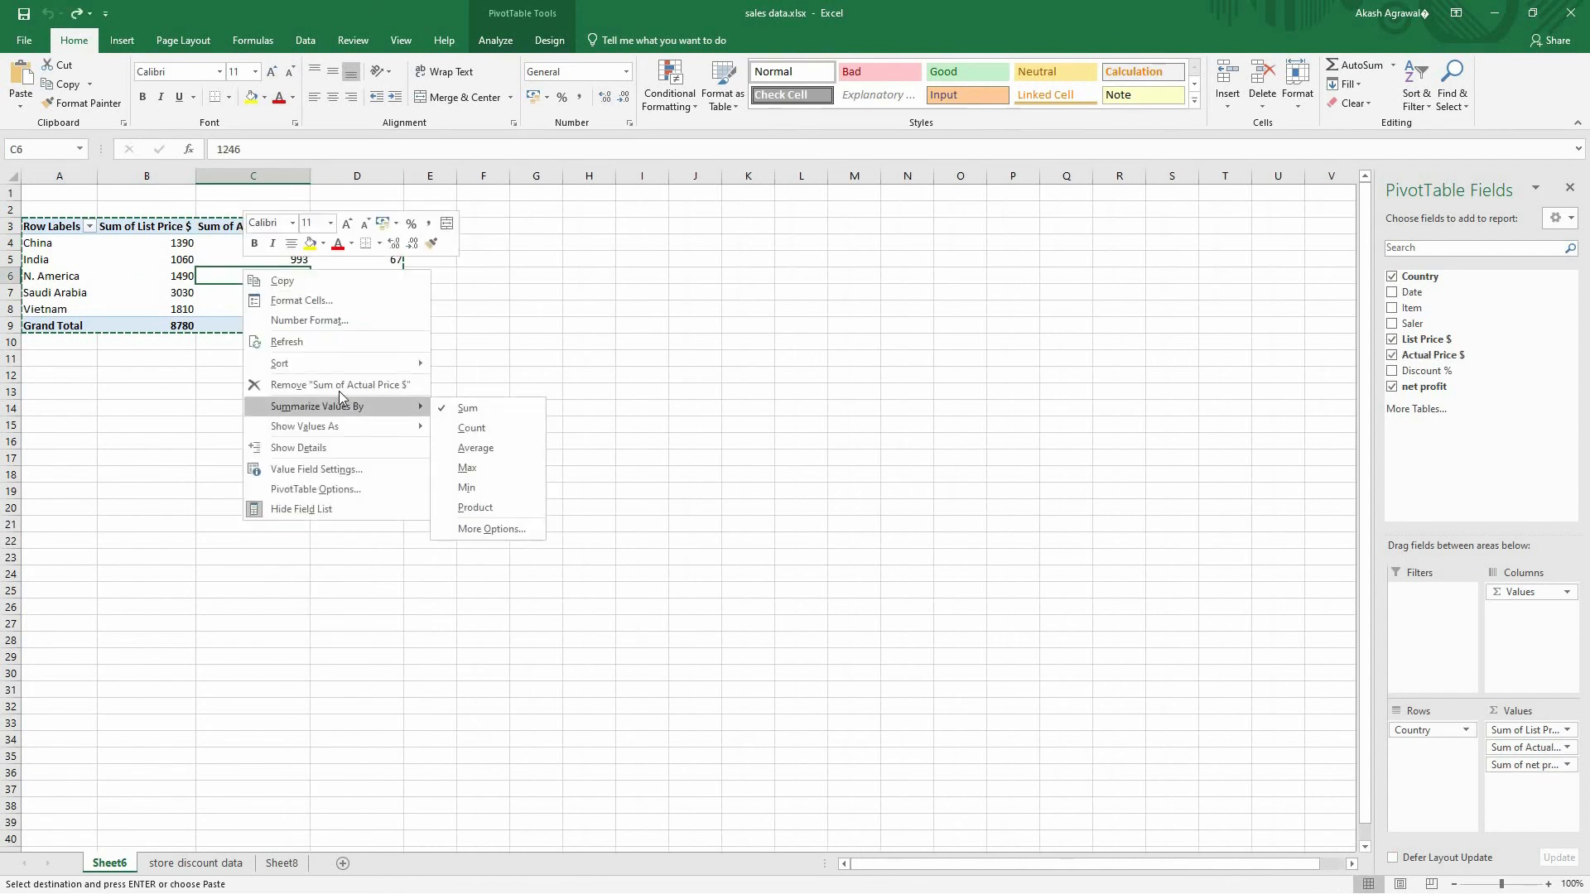
pyautogui.click(338, 388)
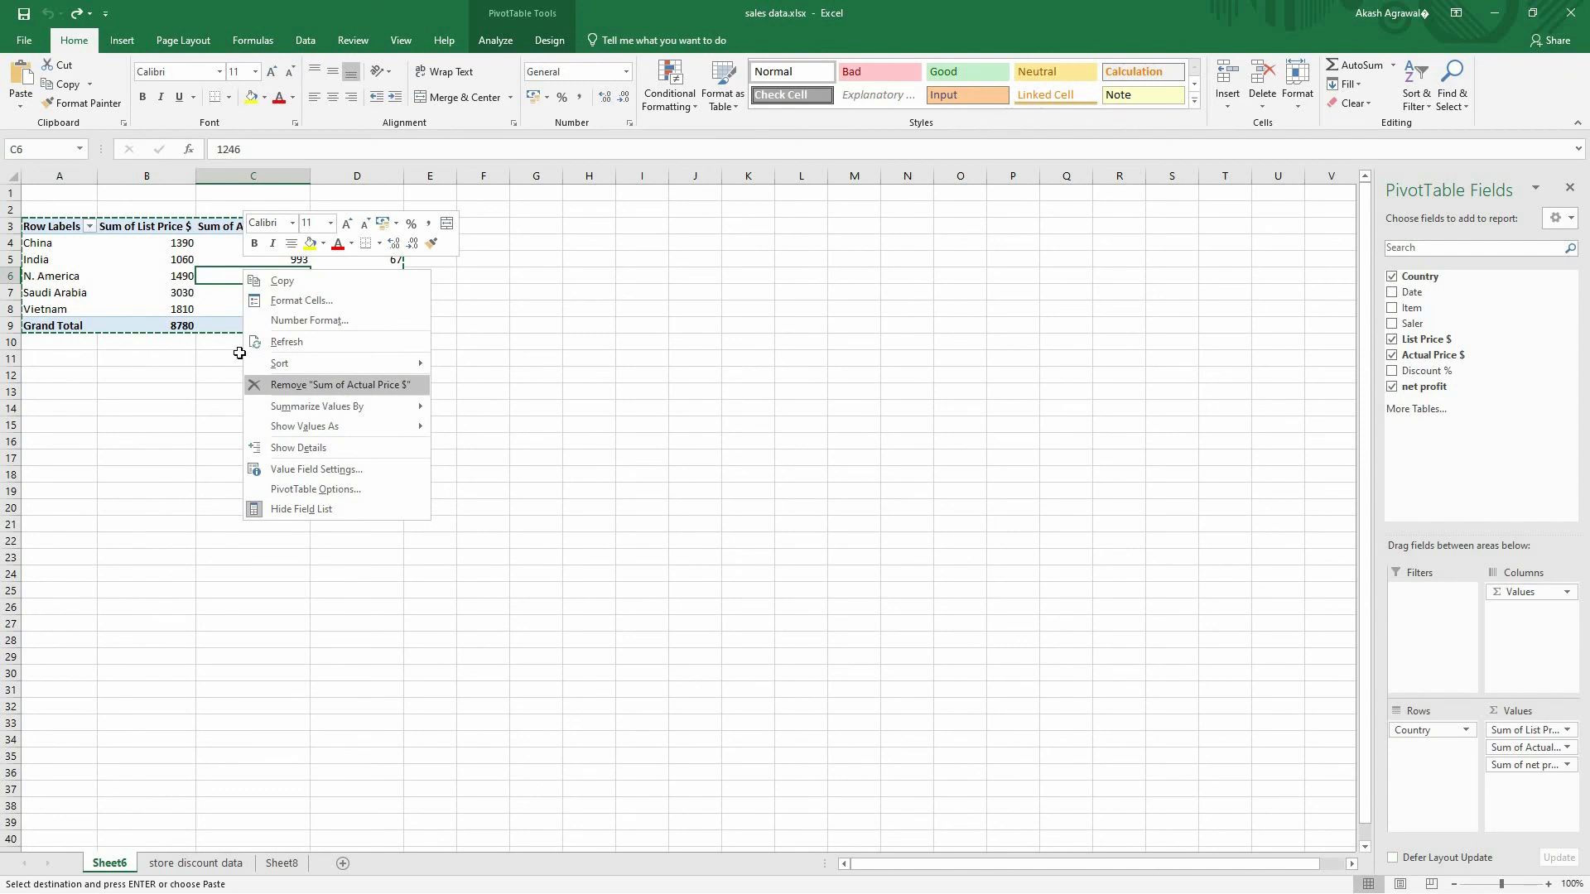
pyautogui.rightClick(183, 299)
pyautogui.click(281, 410)
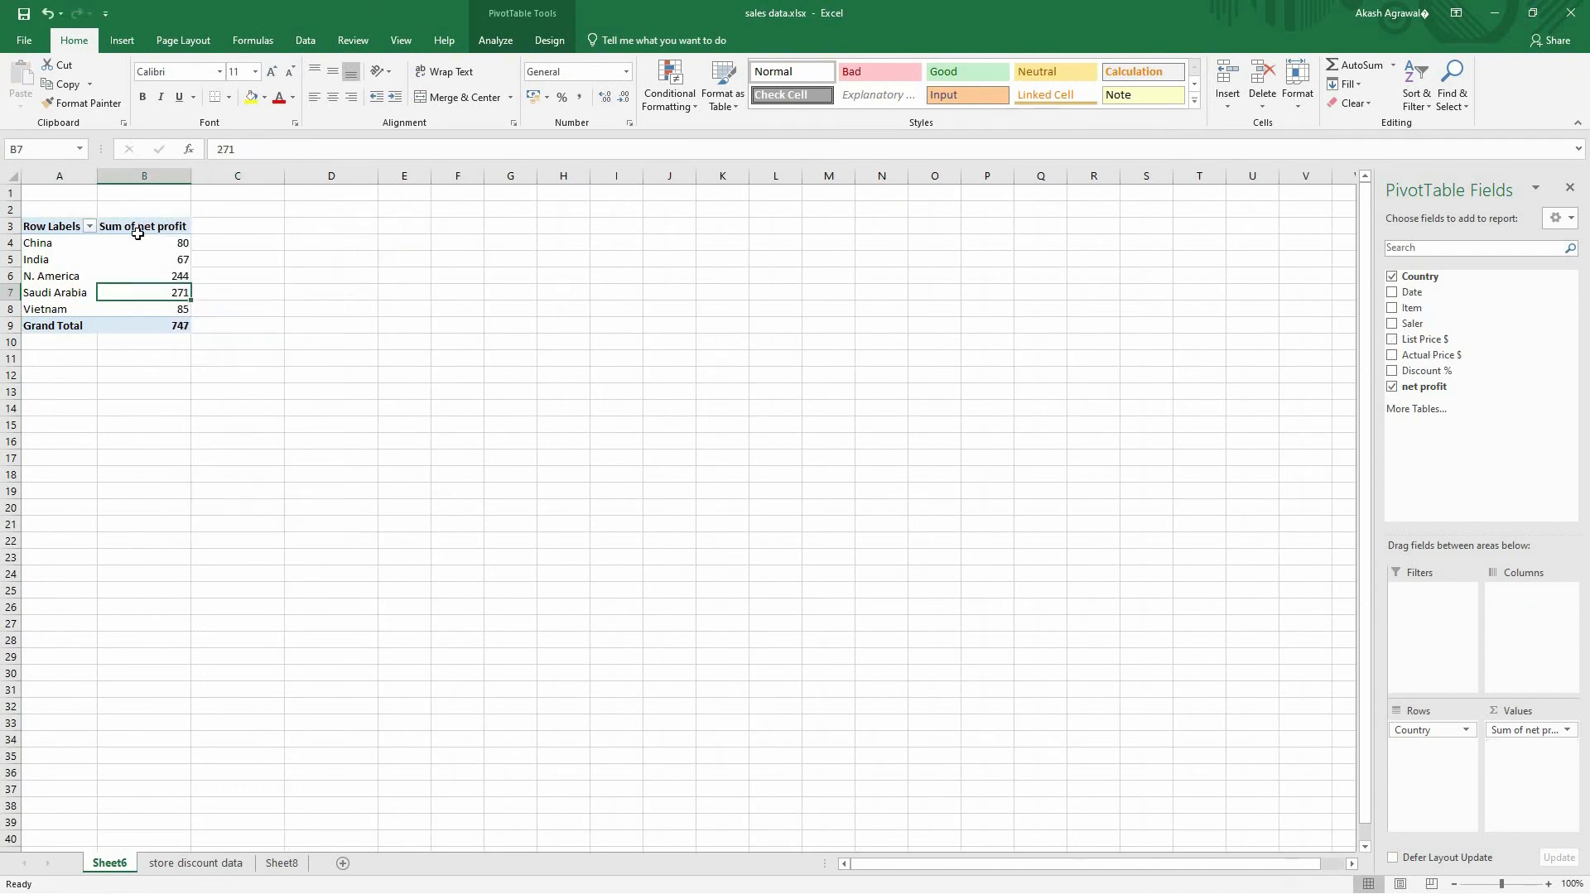
# Insert a 2-D pie chart of the net profit by country from the pivot table.
pyautogui.click(140, 231)
pyautogui.click(104, 262)
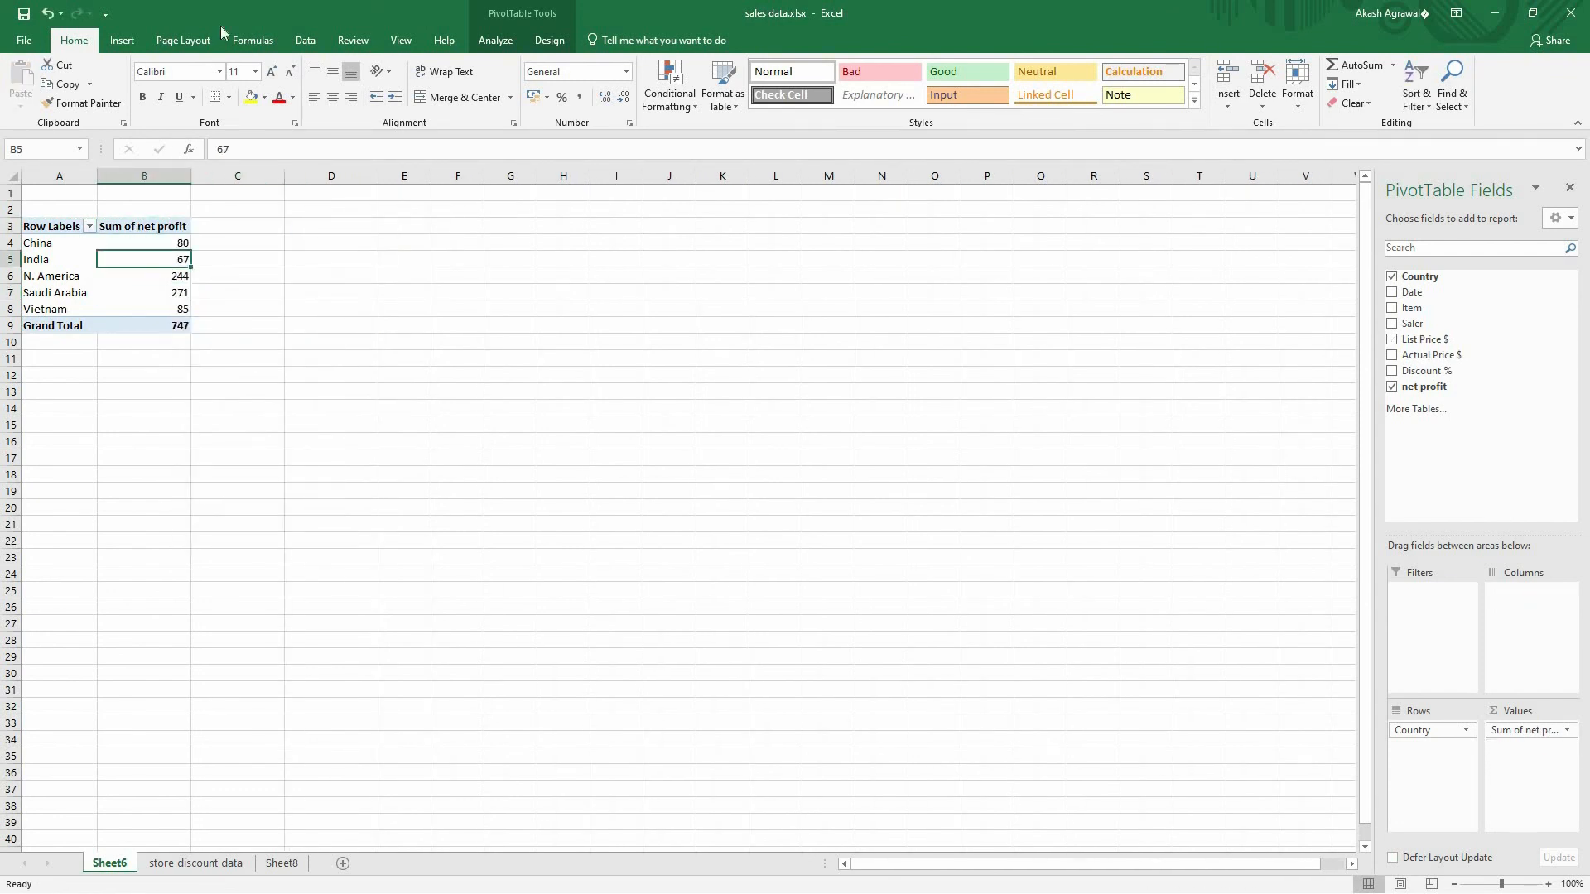
pyautogui.click(121, 41)
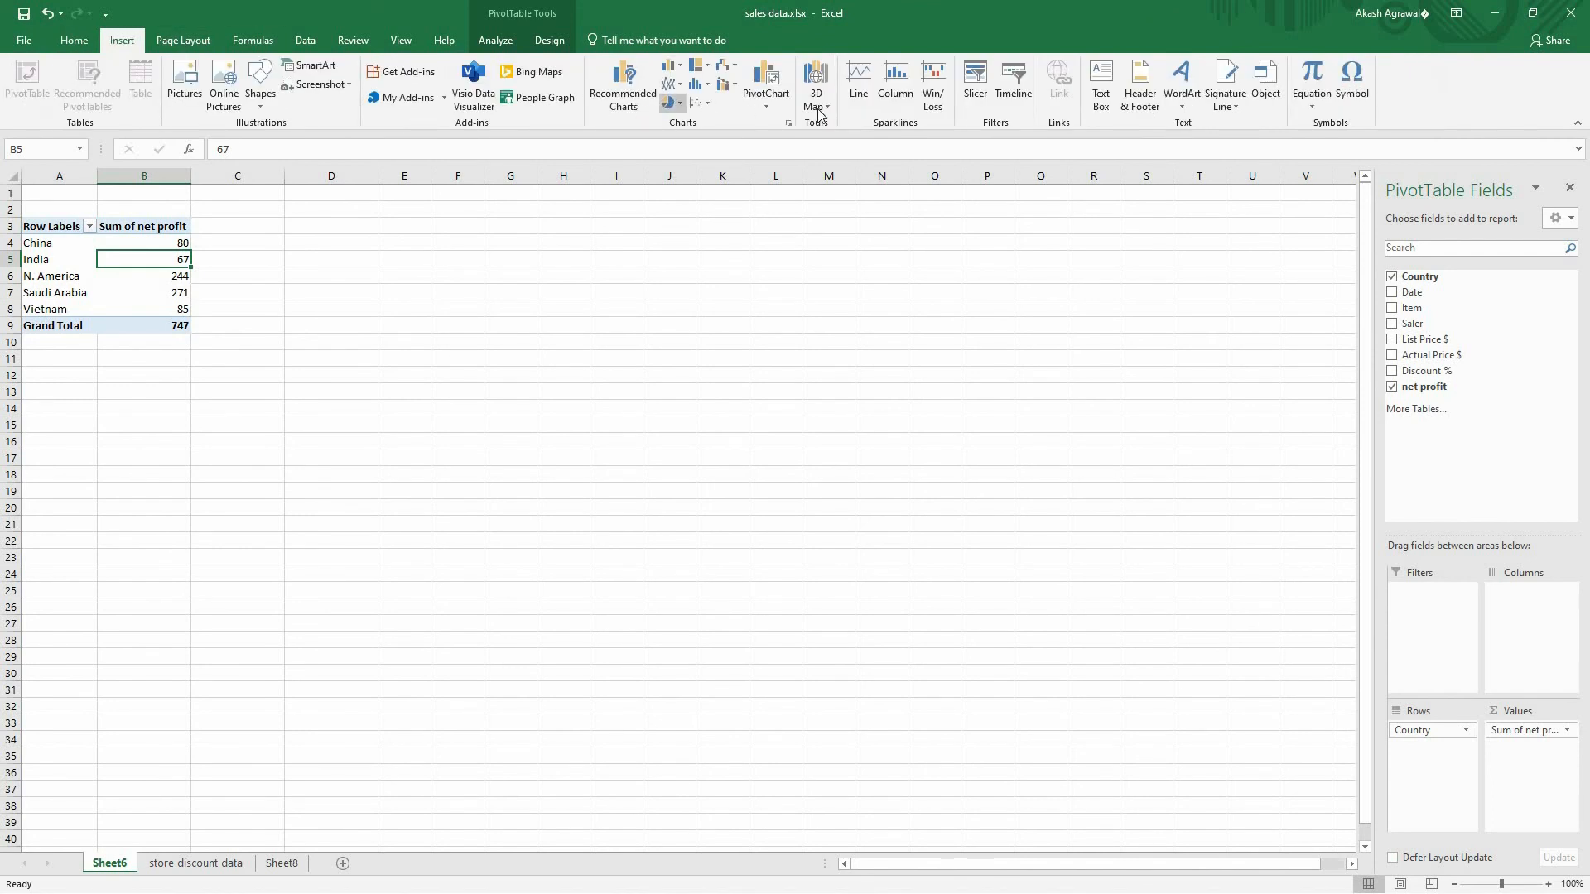
pyautogui.click(678, 106)
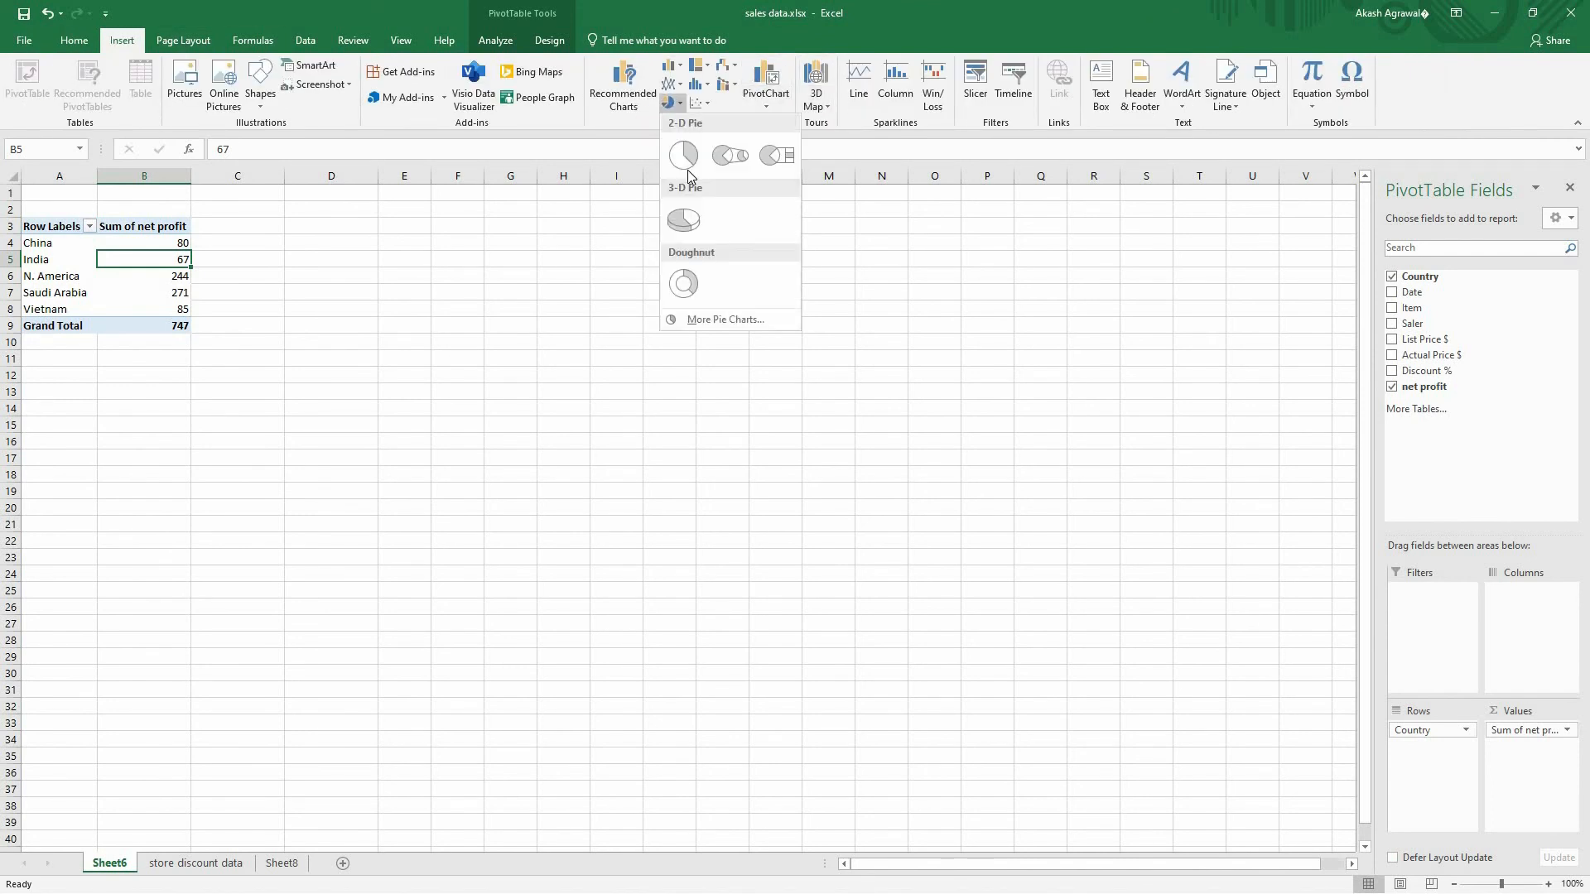
pyautogui.click(683, 155)
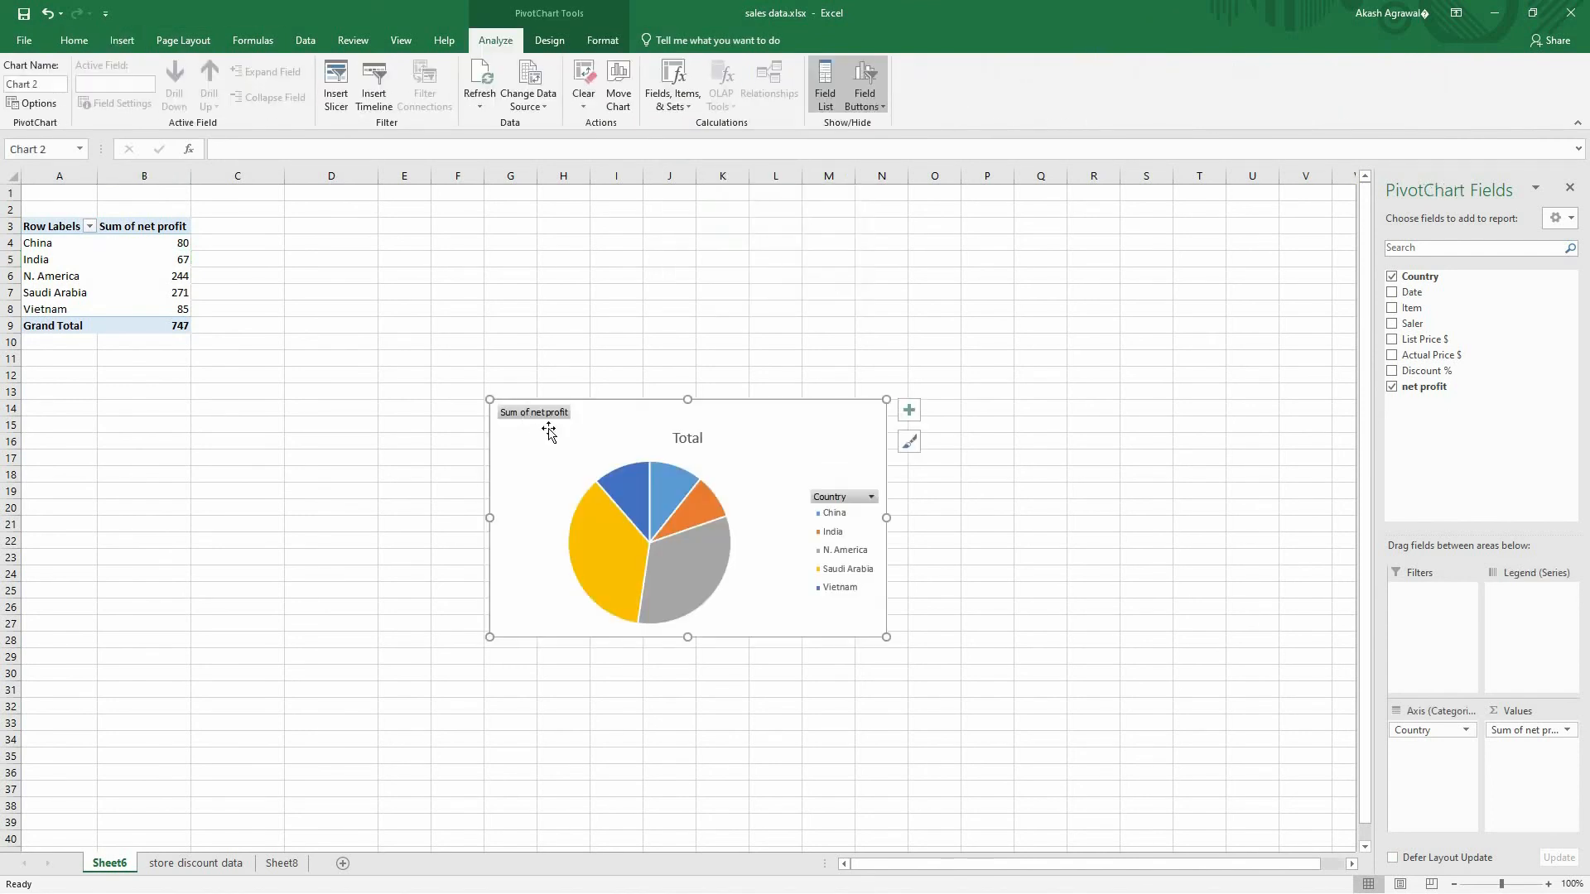
# Hide the value field buttons on the net profit pie chart and move its country legend closer to the pie.
pyautogui.rightClick(534, 414)
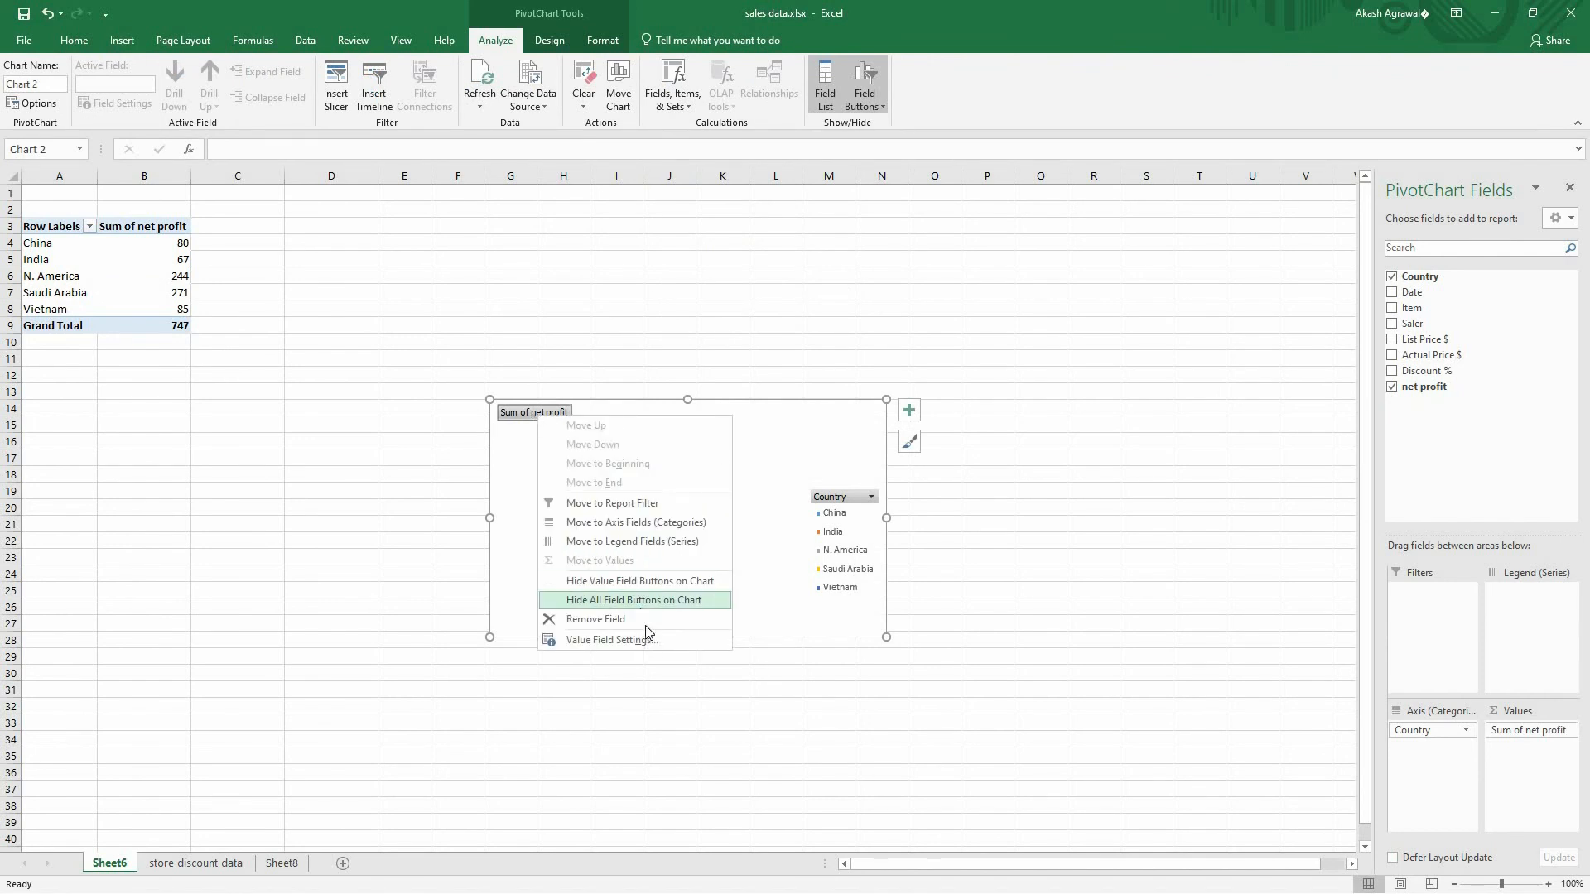
pyautogui.click(651, 582)
pyautogui.click(811, 501)
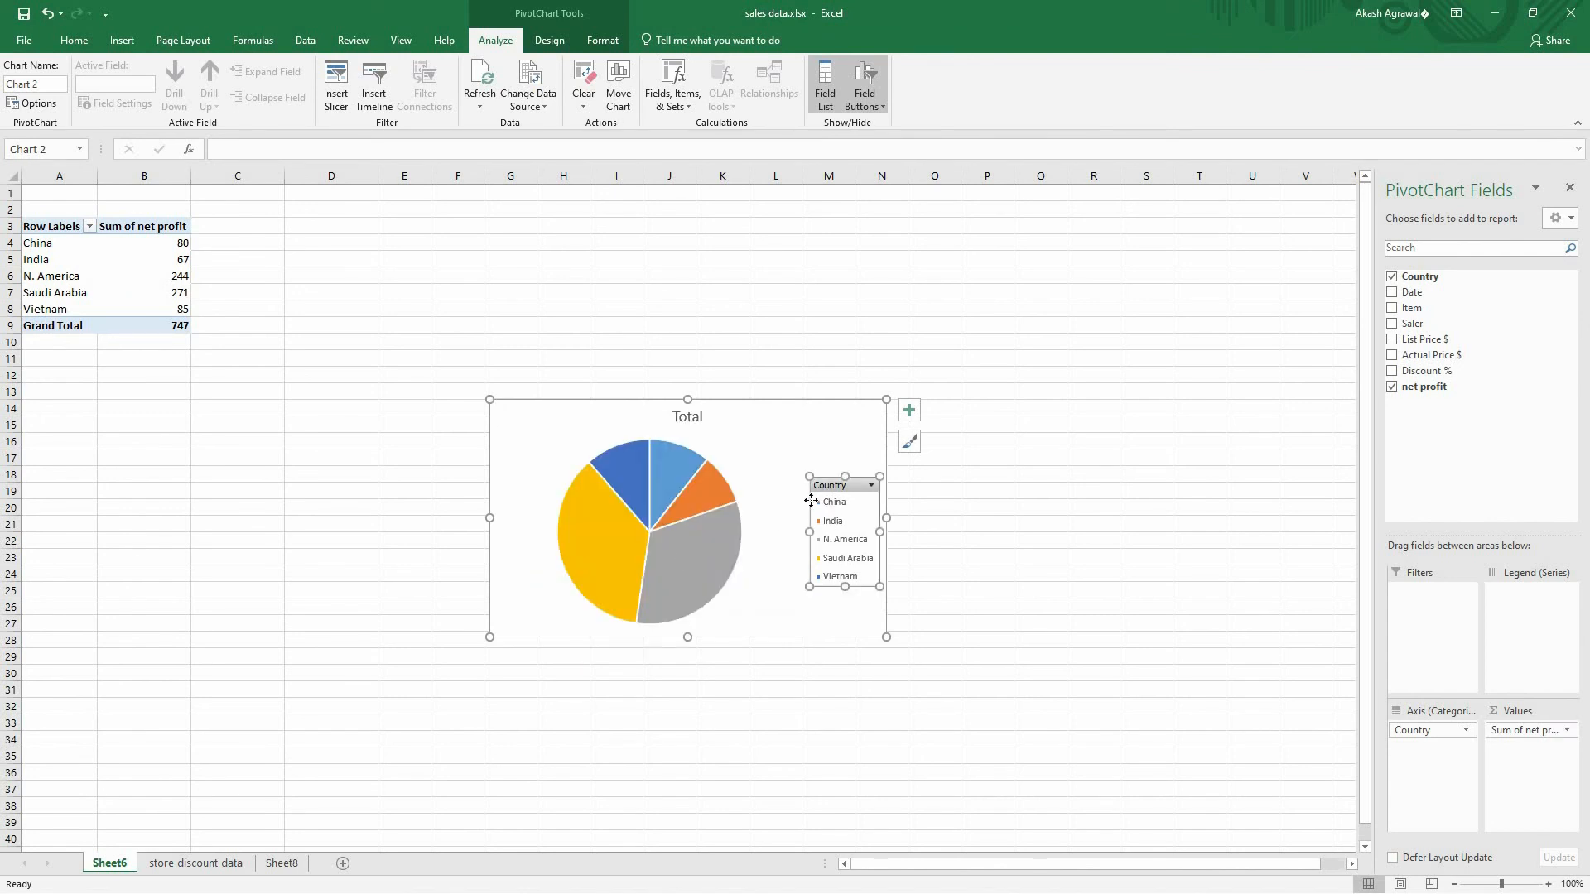
pyautogui.moveTo(765, 489); pyautogui.dragTo(760, 483)
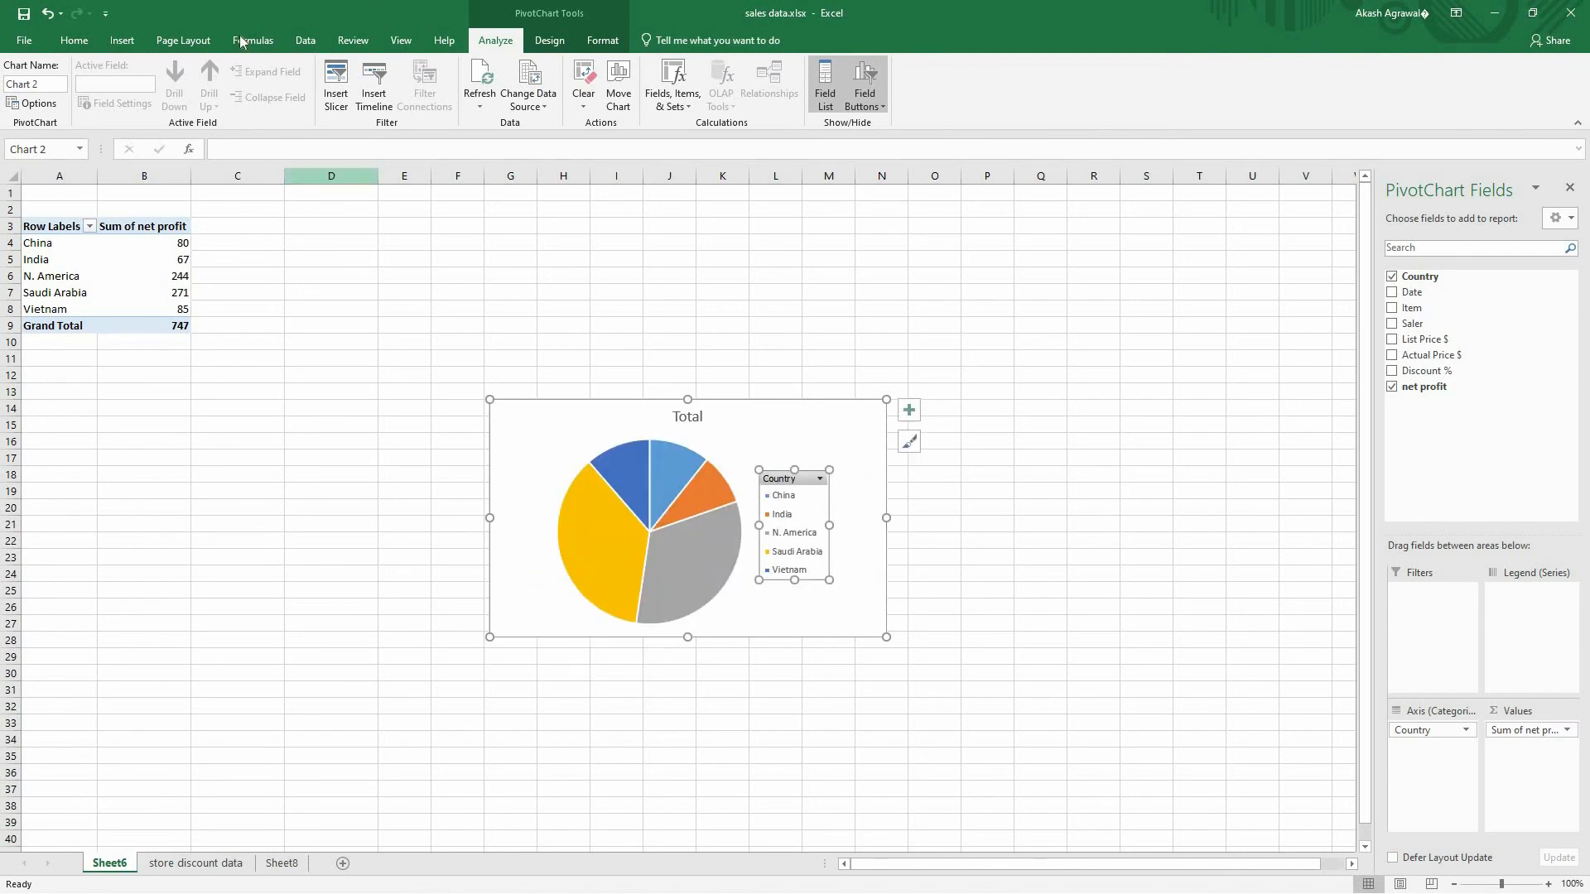
# Increase the font size of the pie chart's country legend to 14.
pyautogui.click(73, 40)
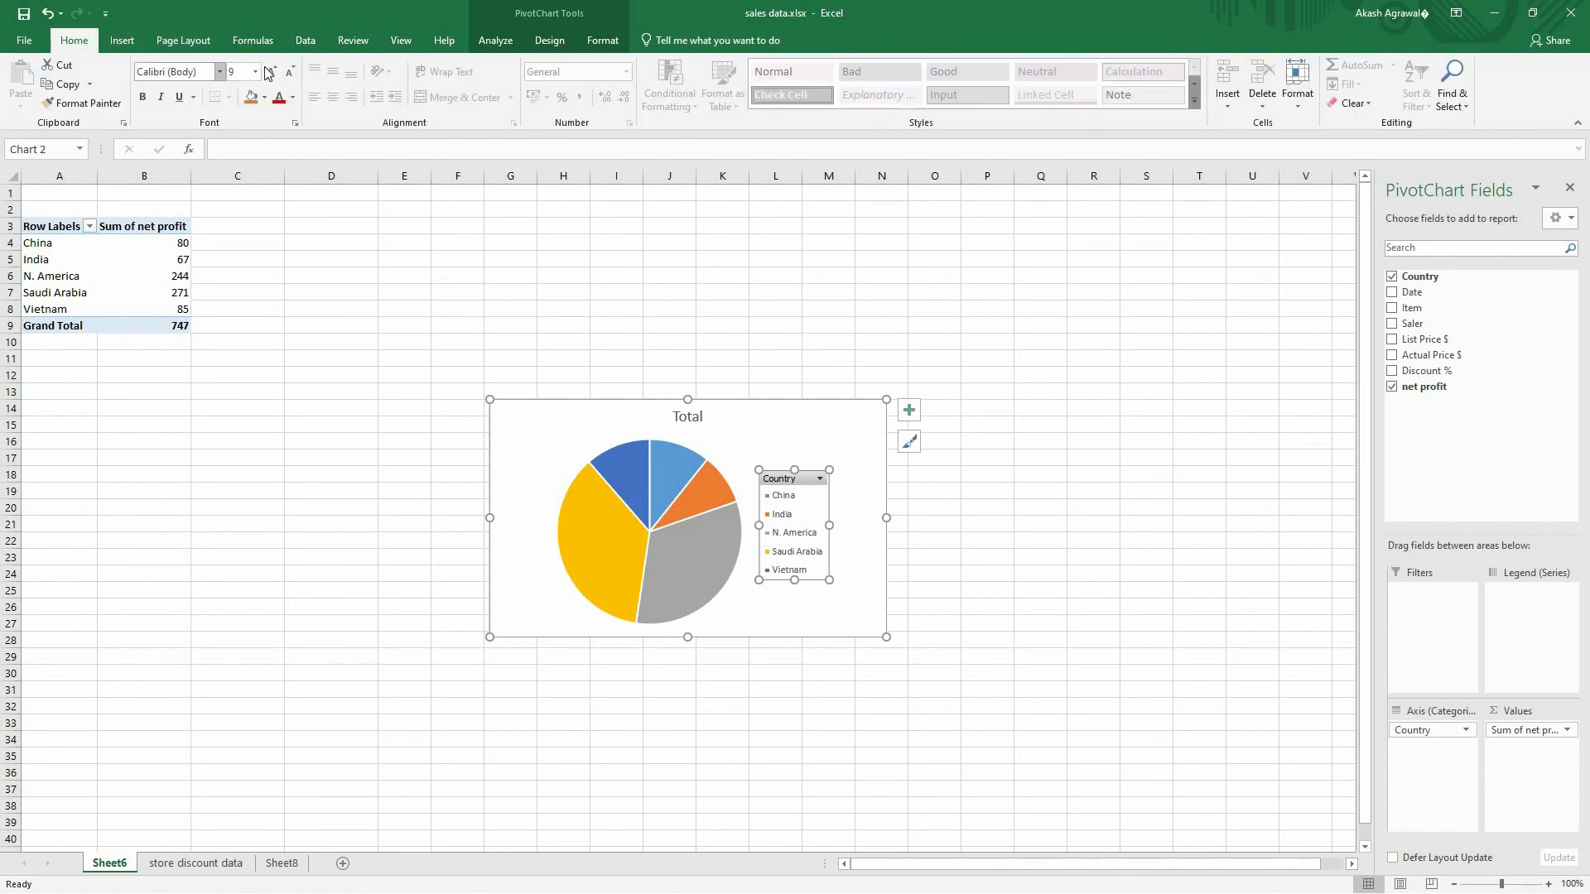
pyautogui.click(270, 72)
pyautogui.click(270, 72)
pyautogui.click(270, 72)
pyautogui.click(270, 72)
pyautogui.click(270, 72)
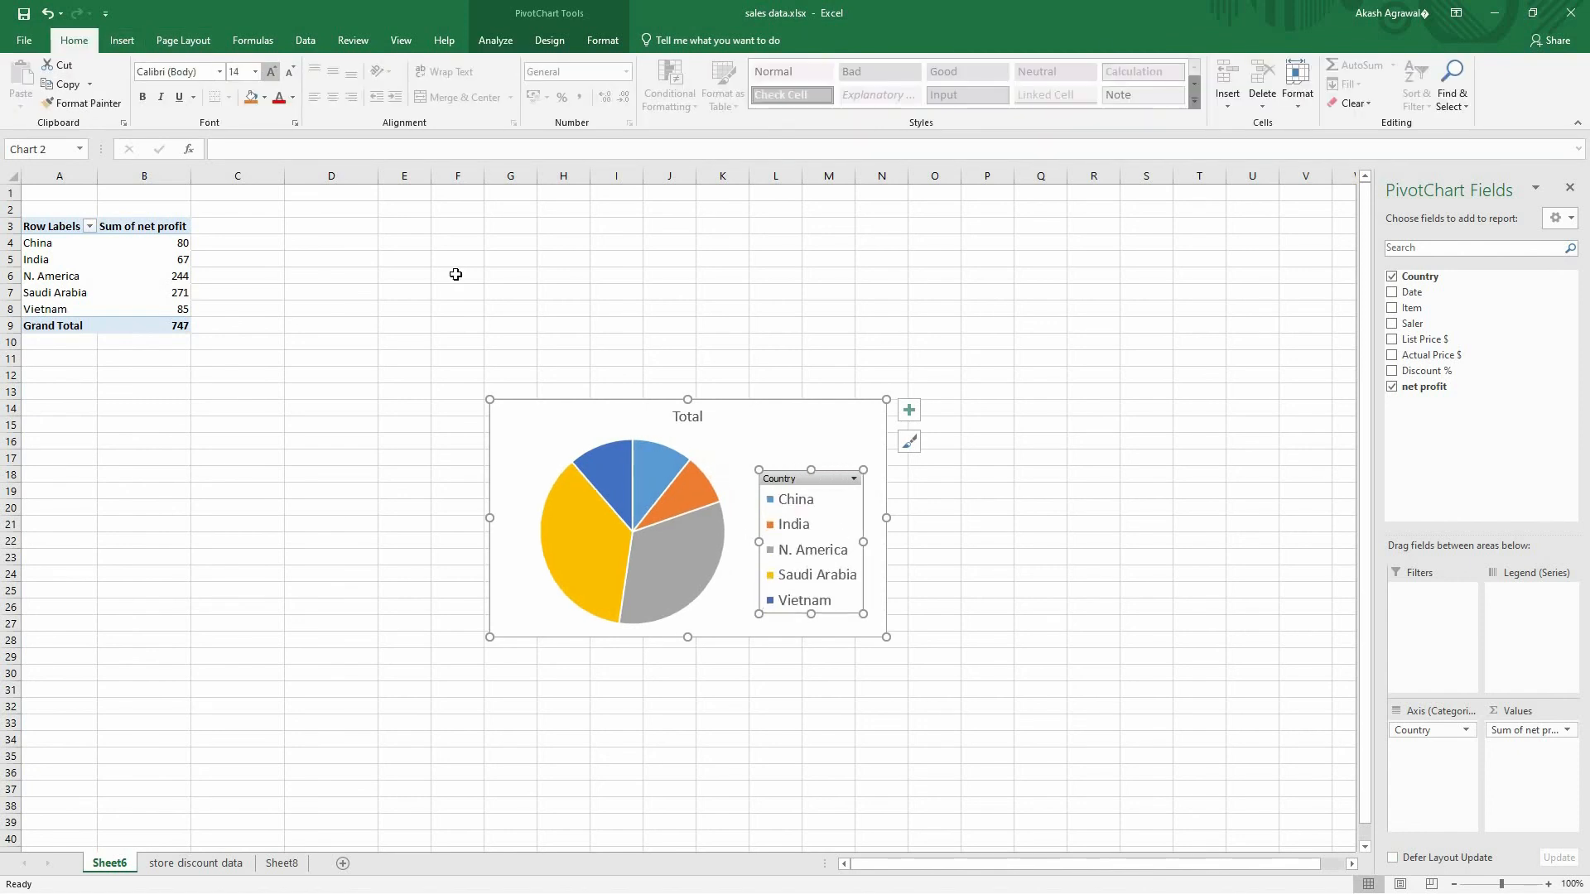
# Copy the net profit pie chart from Sheet6 to cell G8 of Sheet8 and select cell I23 below it.
pyautogui.press('Escape')
pyautogui.click(638, 603)
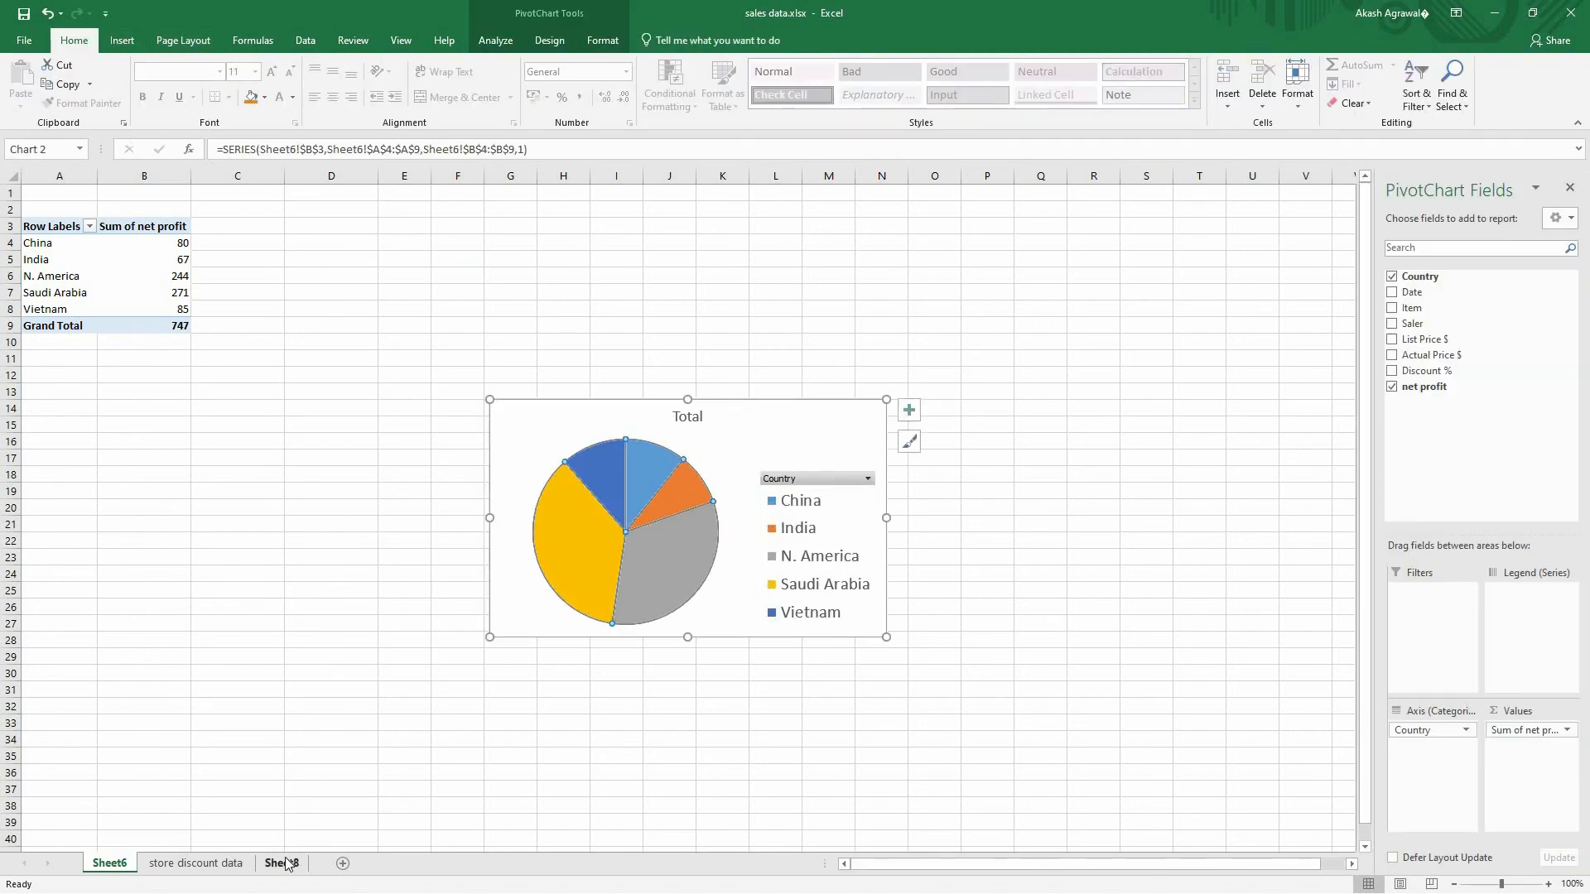
pyautogui.click(273, 863)
pyautogui.click(106, 863)
pyautogui.click(762, 436)
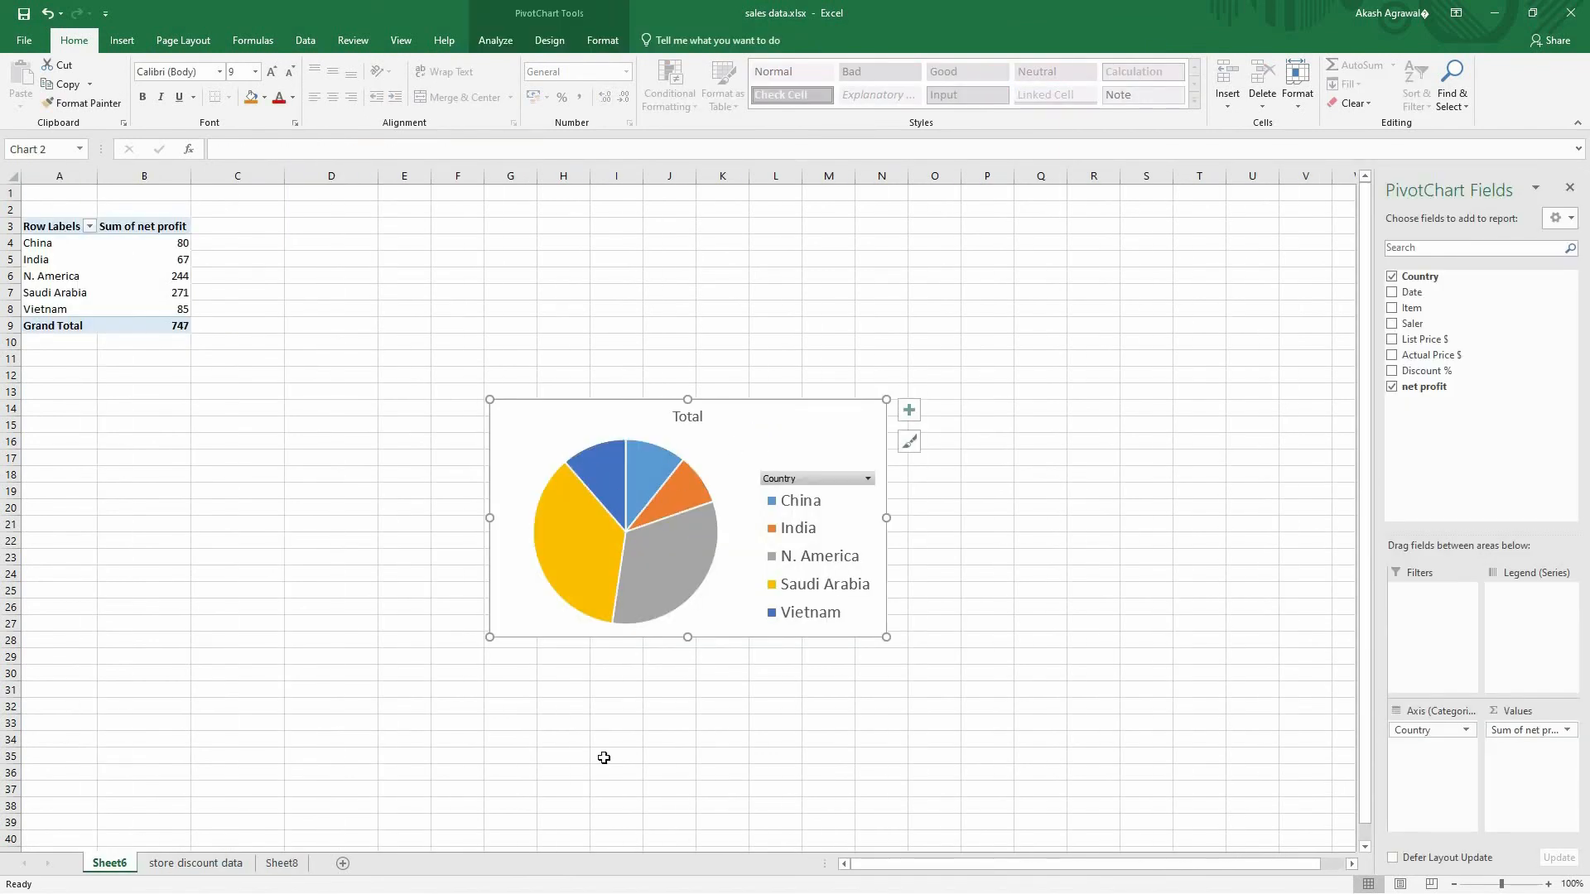
pyautogui.click(279, 863)
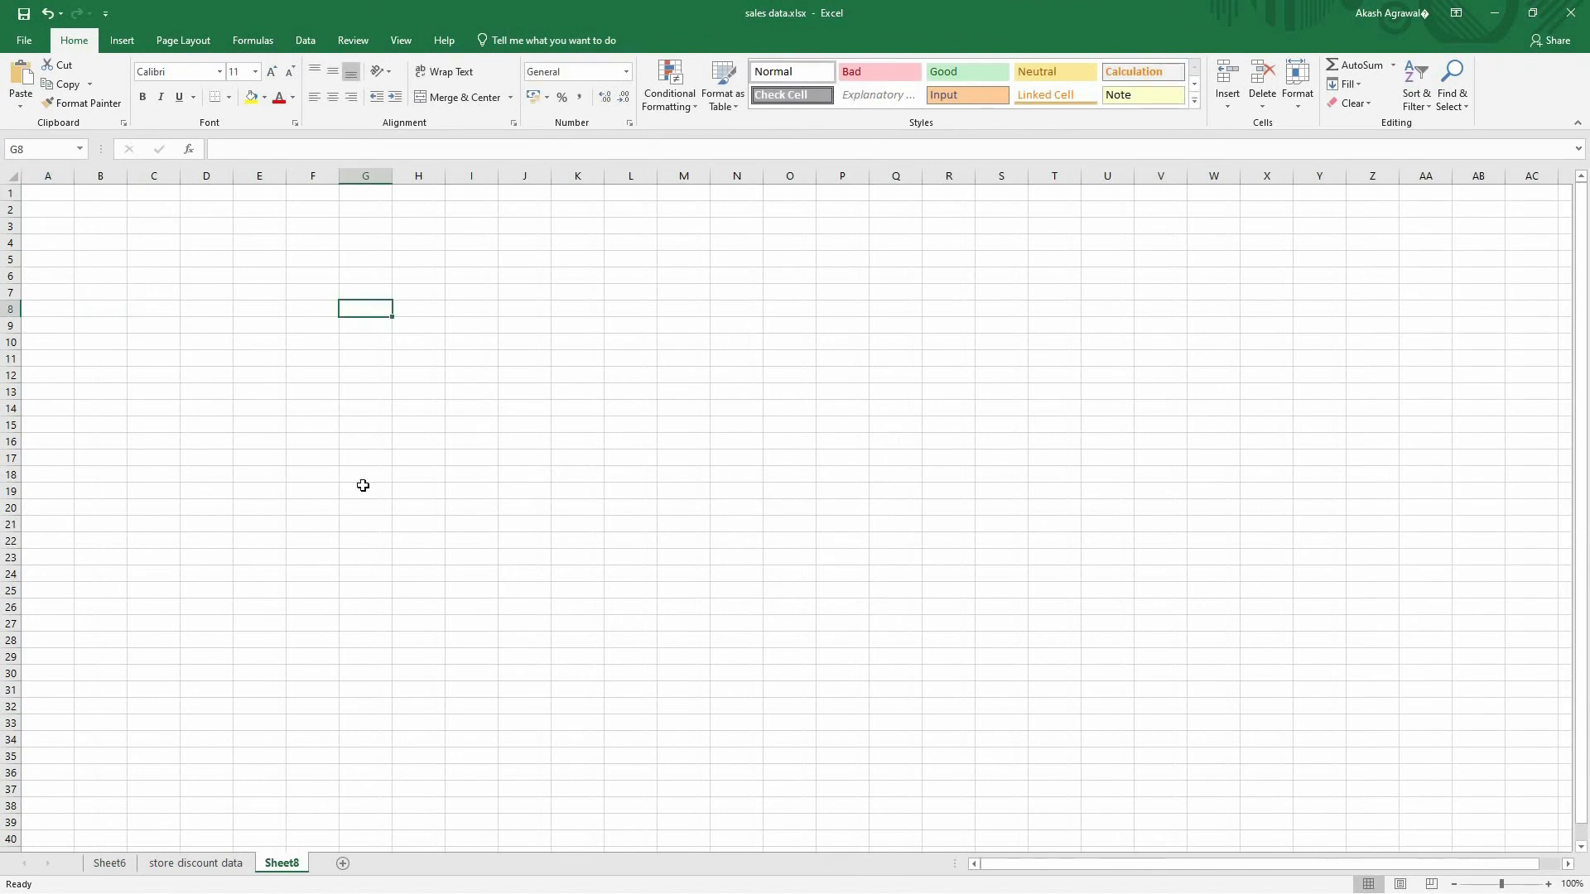
pyautogui.hotkey('ctrl', 'v')
pyautogui.press('Escape')
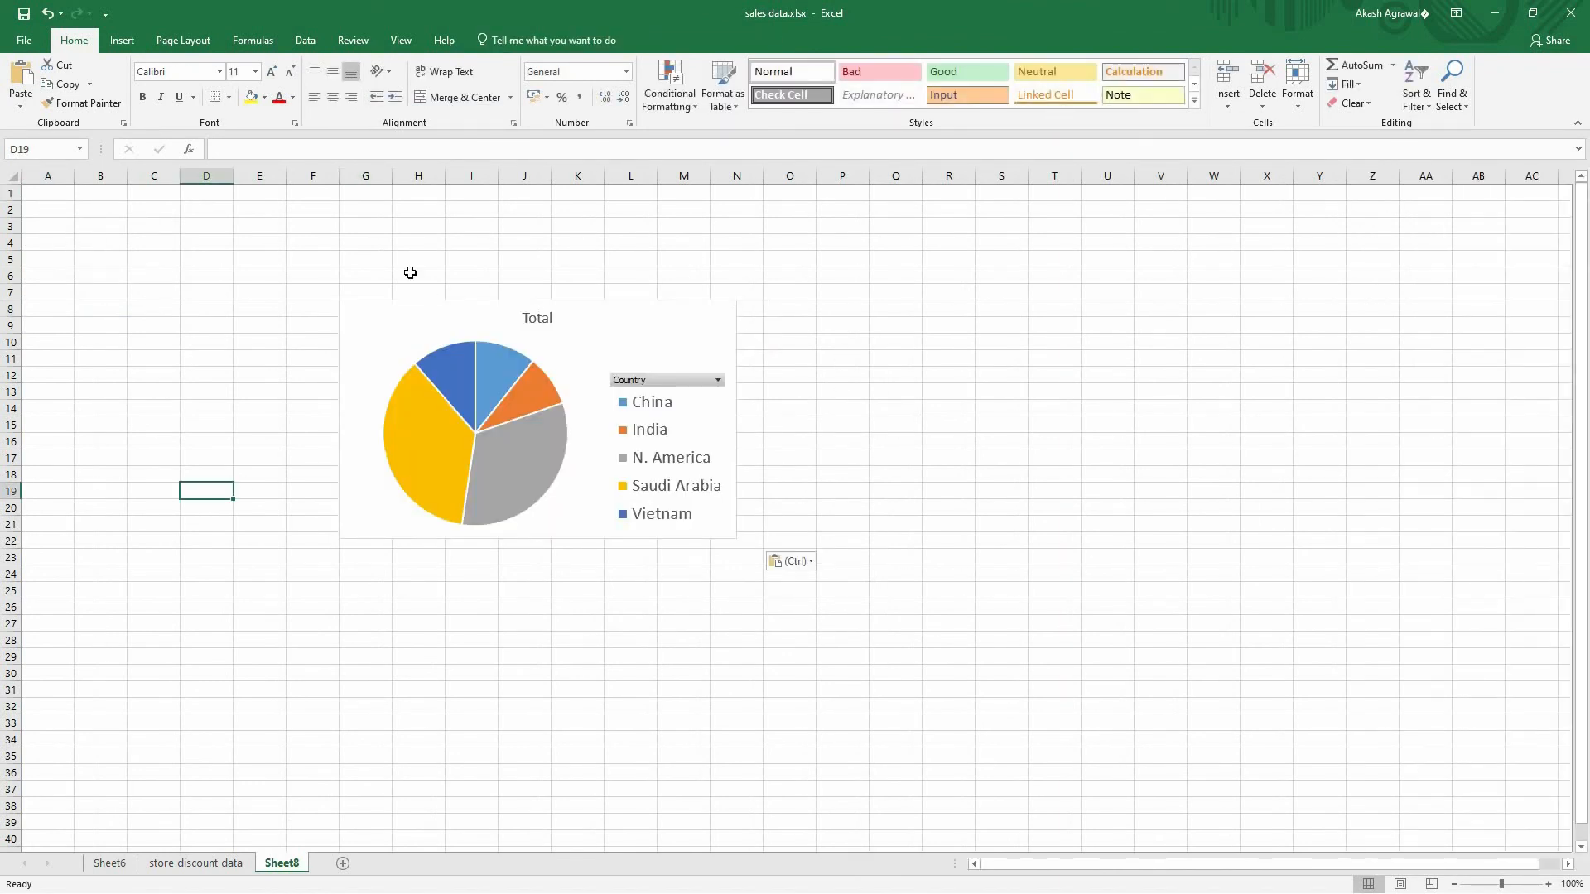
pyautogui.click(867, 327)
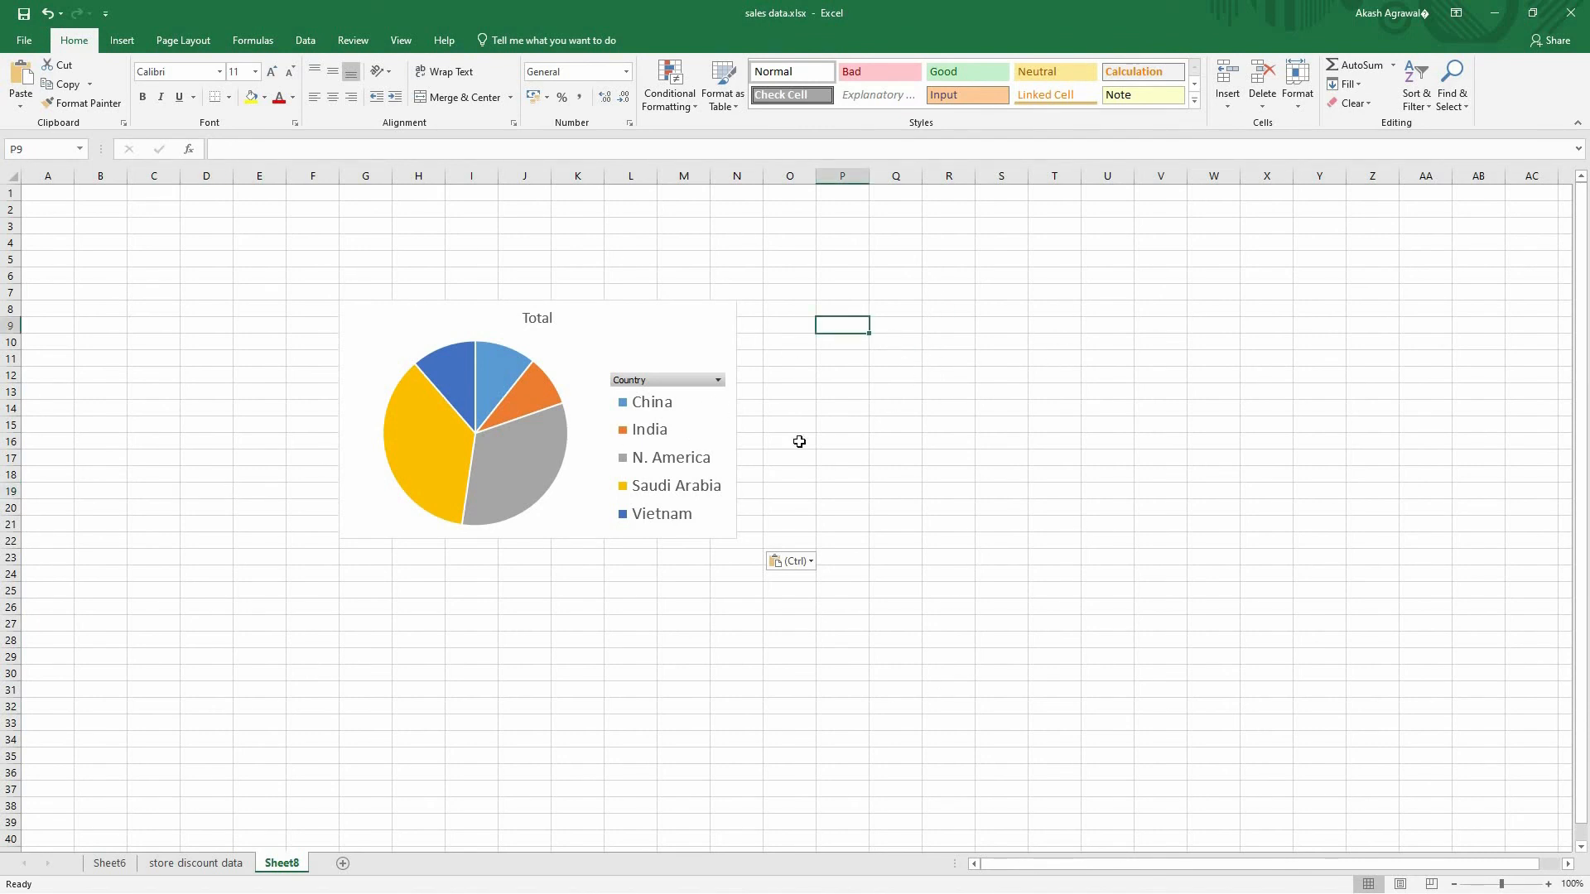
pyautogui.click(479, 557)
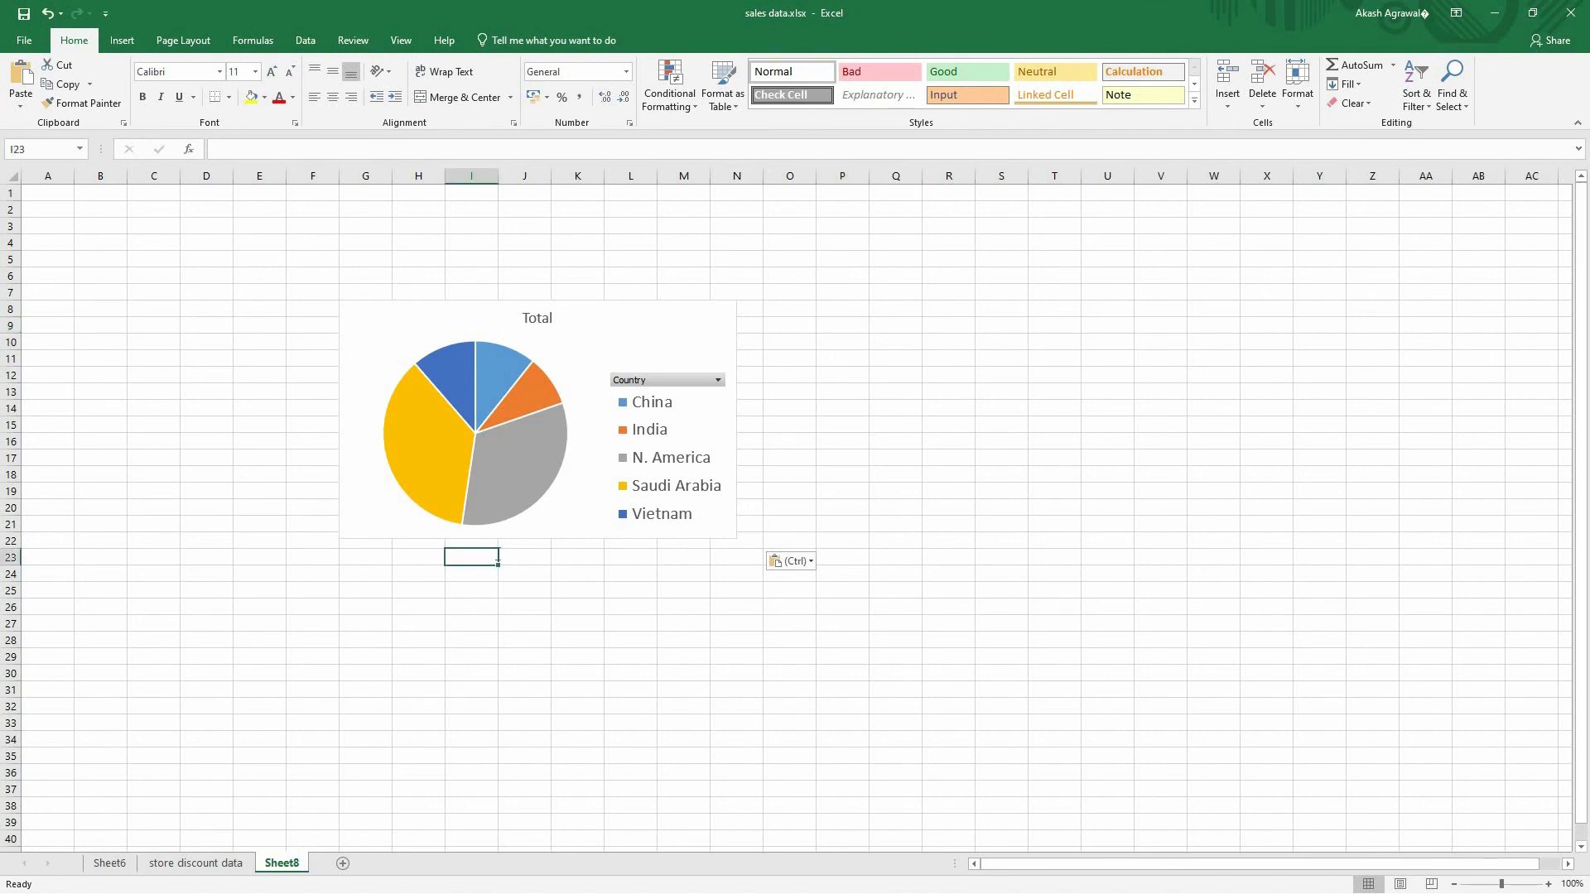
pyautogui.write('adfsasfasfasf')
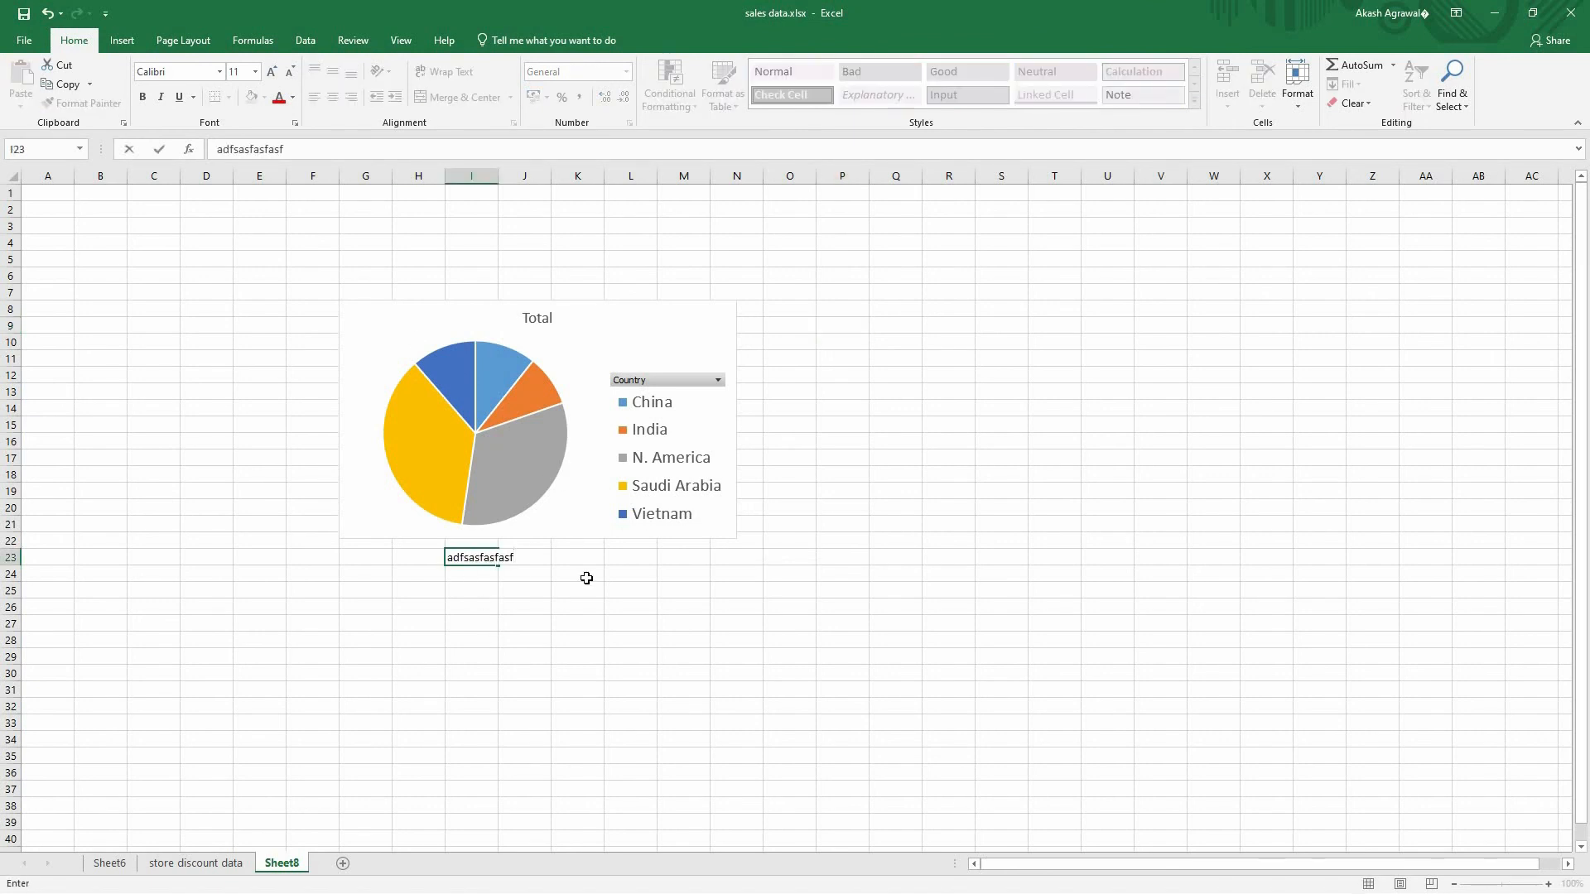
pyautogui.press('BackSpace')
pyautogui.press('BackSpace')
pyautogui.press('BackSpace')
pyautogui.press('BackSpace')
pyautogui.press('BackSpace')
pyautogui.press('BackSpace')
pyautogui.press('BackSpace')
pyautogui.press('BackSpace')
pyautogui.press('BackSpace')
pyautogui.press('BackSpace')
pyautogui.press('BackSpace')
pyautogui.press('BackSpace')
# Enter the caption "revenue by country" in cell I23 below the pie chart.
pyautogui.write('revenue by country')
pyautogui.press('Return')
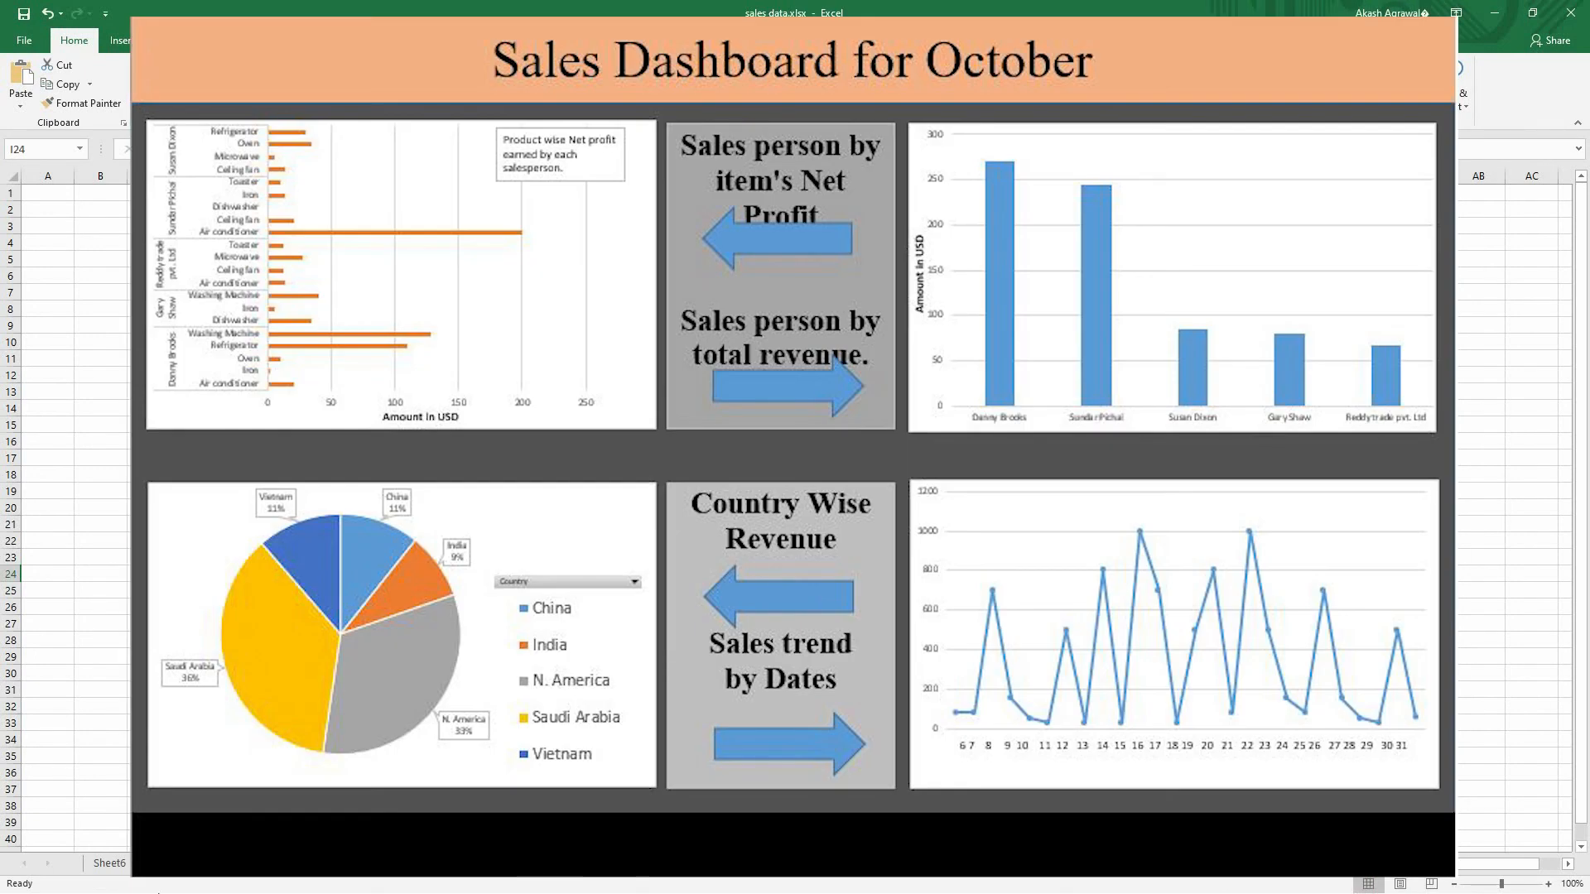
# Return to Sheet6 and insert a column pivot chart of Sum of List Price $ by date.
pyautogui.click(180, 864)
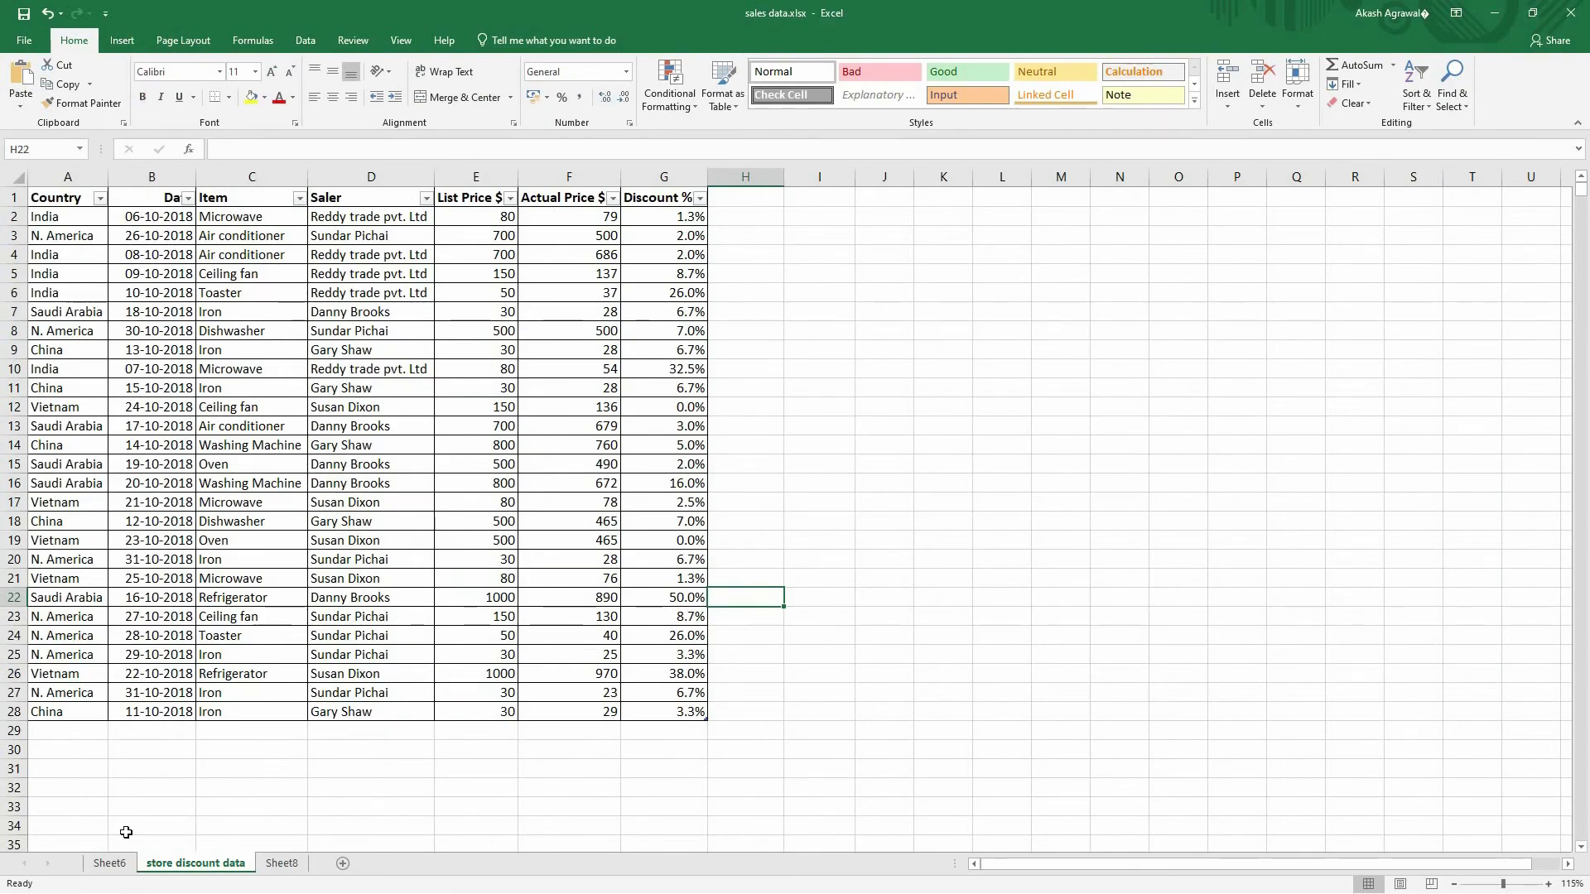
pyautogui.click(109, 864)
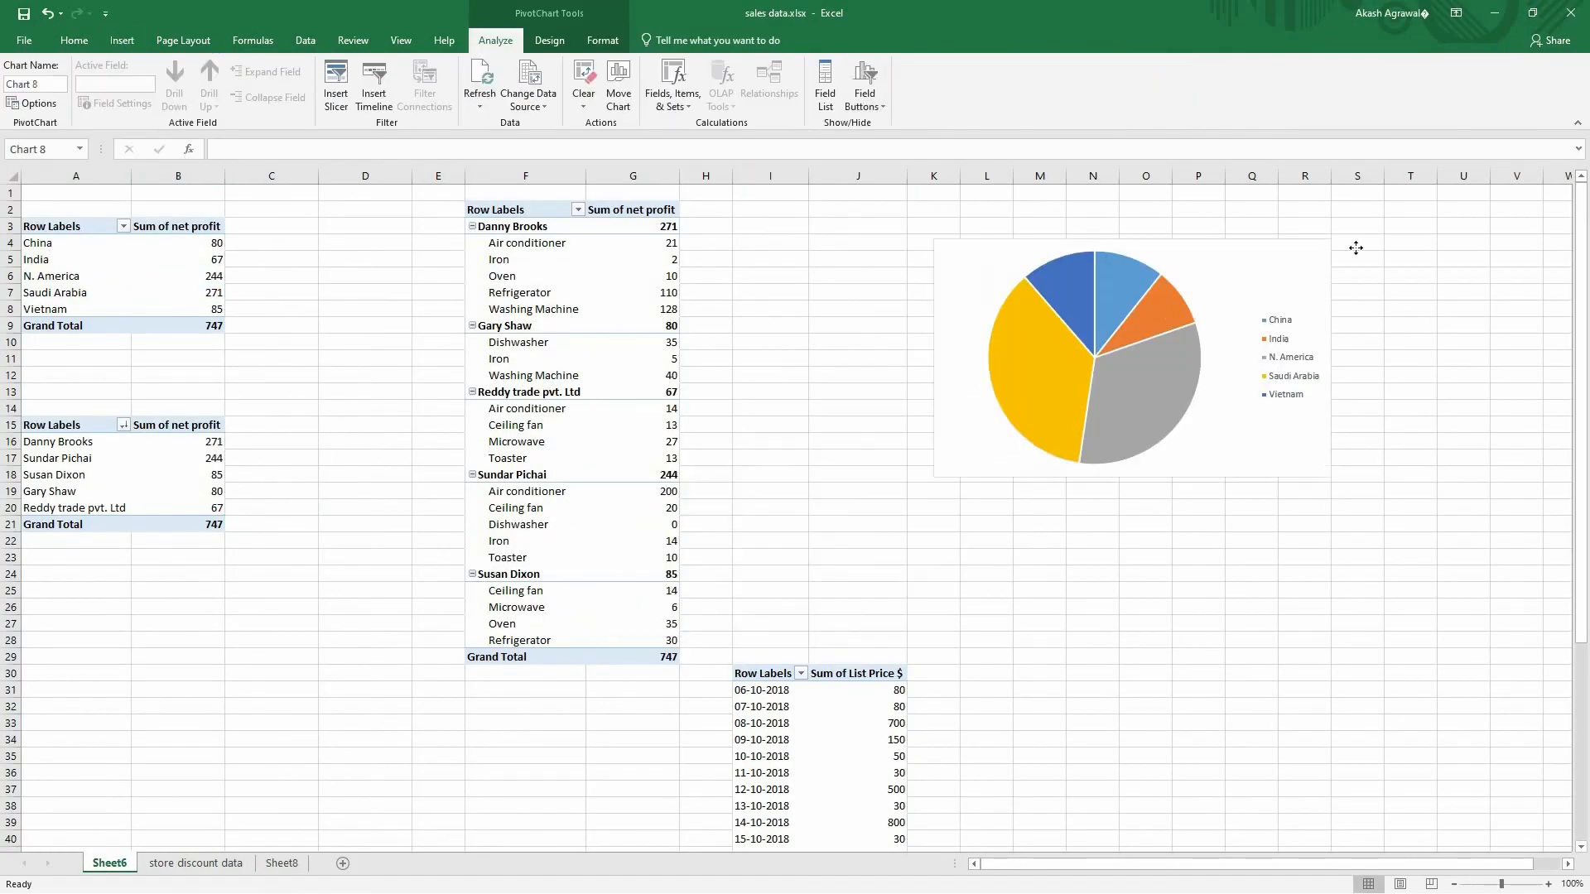
pyautogui.click(952, 676)
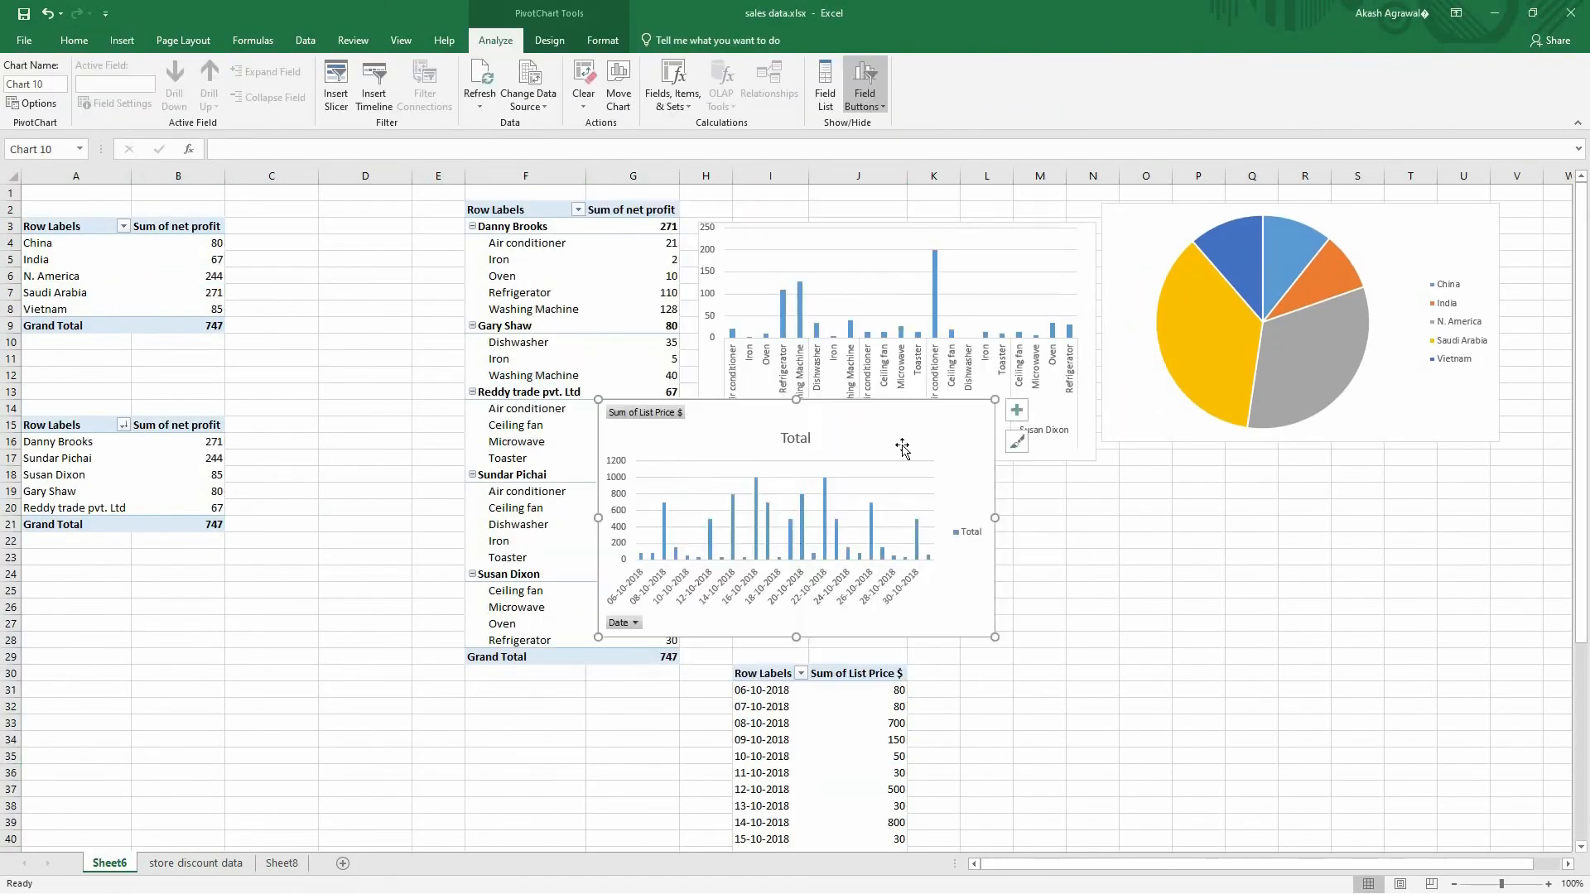